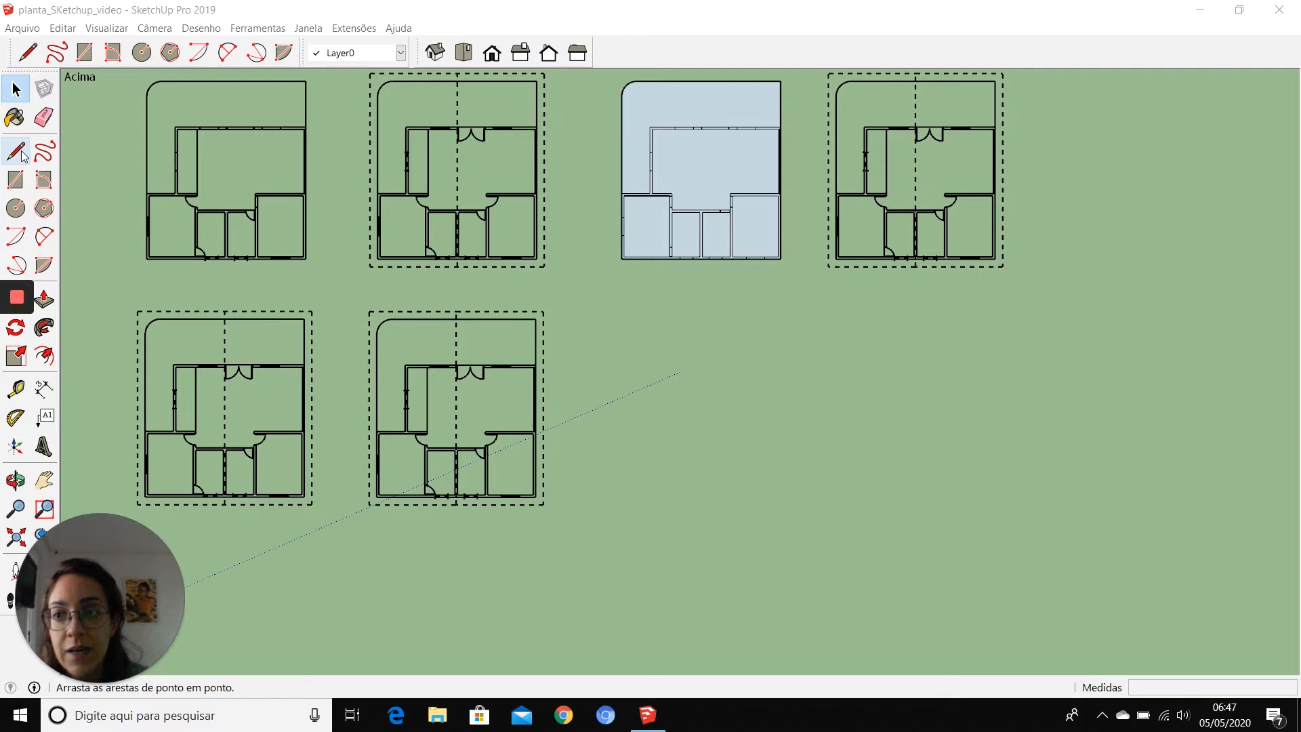
- Draw two connected lines near the origin, about 296 m along the green axis and one parallel to the red axis
{"action": "key", "text": "l"}
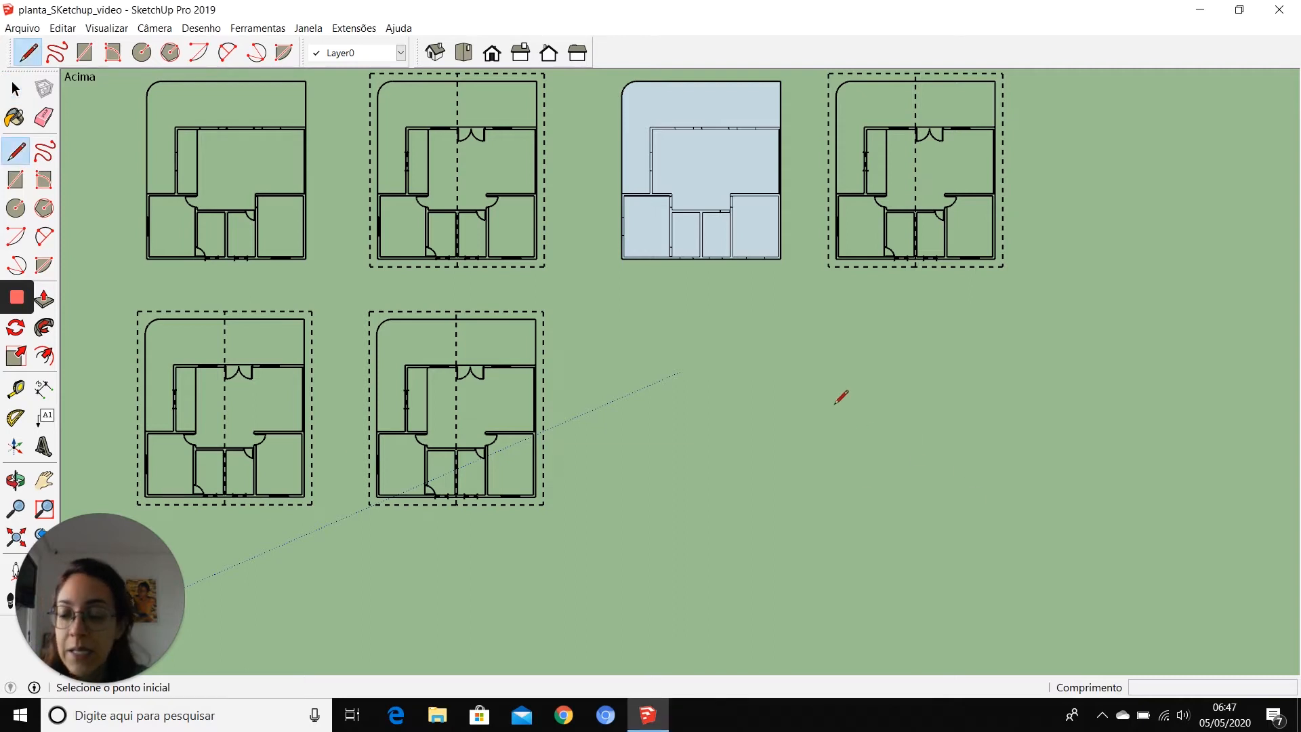
{"action": "scroll", "coordinate": [841, 396], "scroll_direction": "down", "scroll_amount": 5}
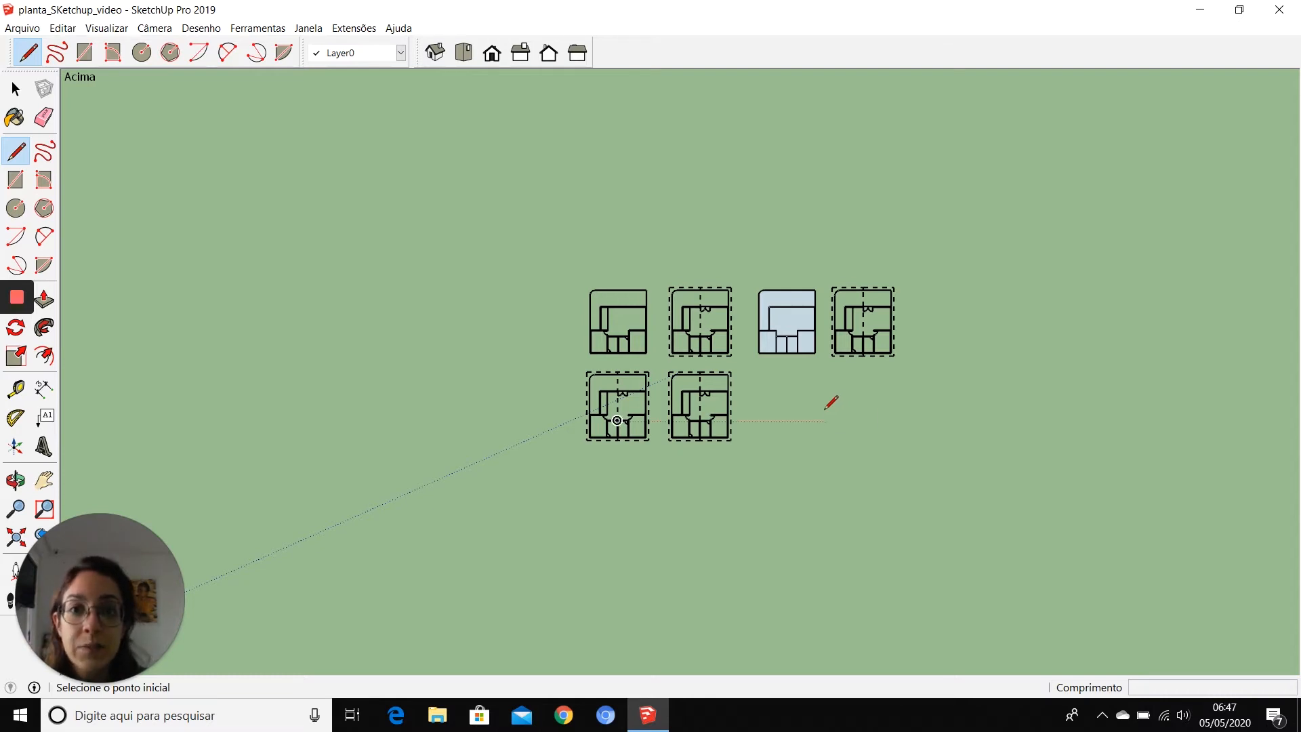
{"action": "scroll", "coordinate": [815, 327], "scroll_direction": "down", "scroll_amount": 2}
{"action": "scroll", "coordinate": [820, 318], "scroll_direction": "down", "scroll_amount": 5}
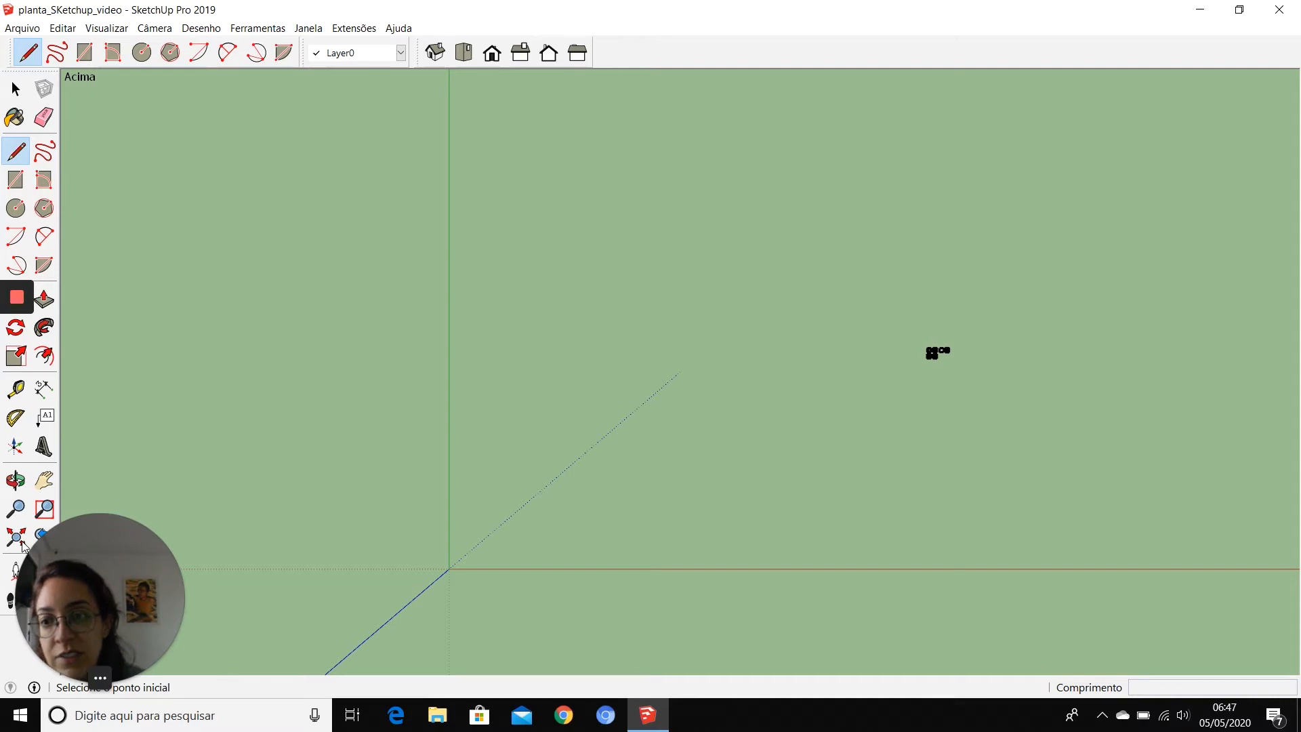
{"action": "middle_click_drag", "start_coordinate": [366, 595], "coordinate": [455, 108]}
{"action": "left_click", "coordinate": [440, 54]}
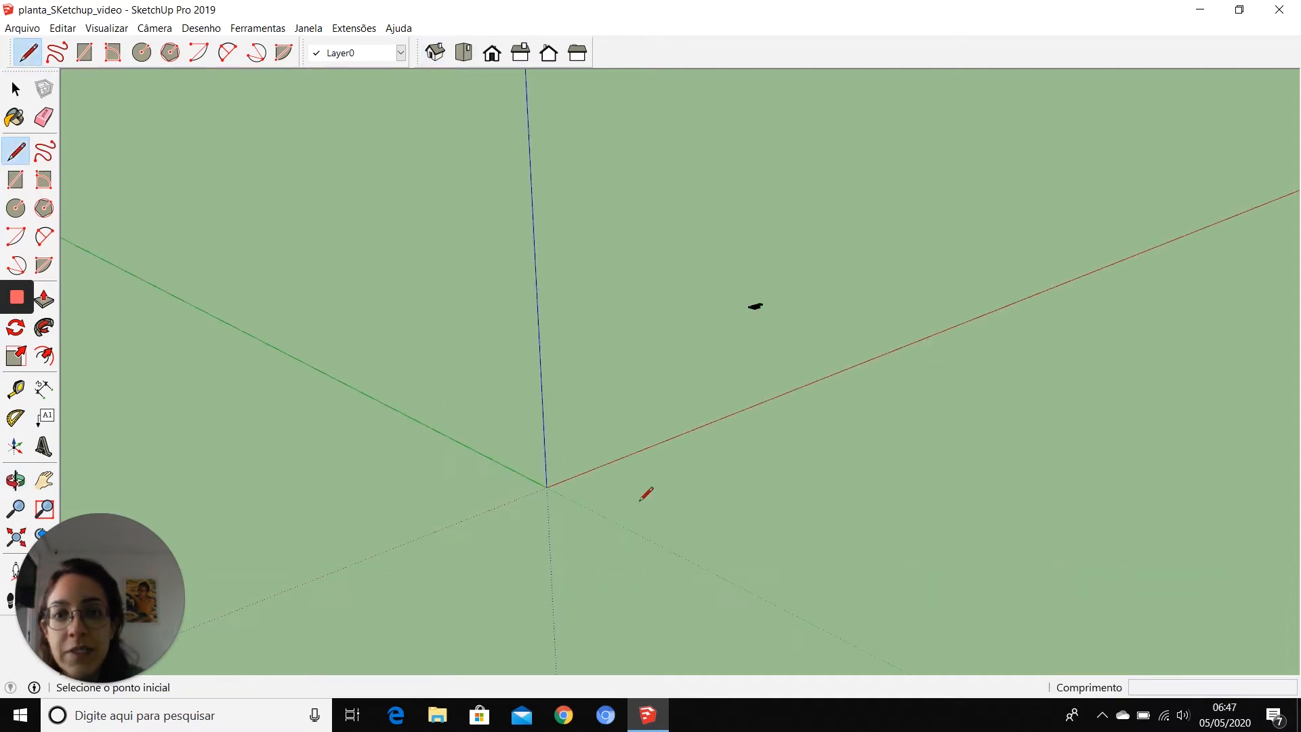
{"action": "mouse_move", "coordinate": [601, 519]}
{"action": "middle_mouse_down"}
{"action": "mouse_move", "coordinate": [389, 456]}
{"action": "mouse_move", "coordinate": [302, 563]}
{"action": "middle_mouse_up"}
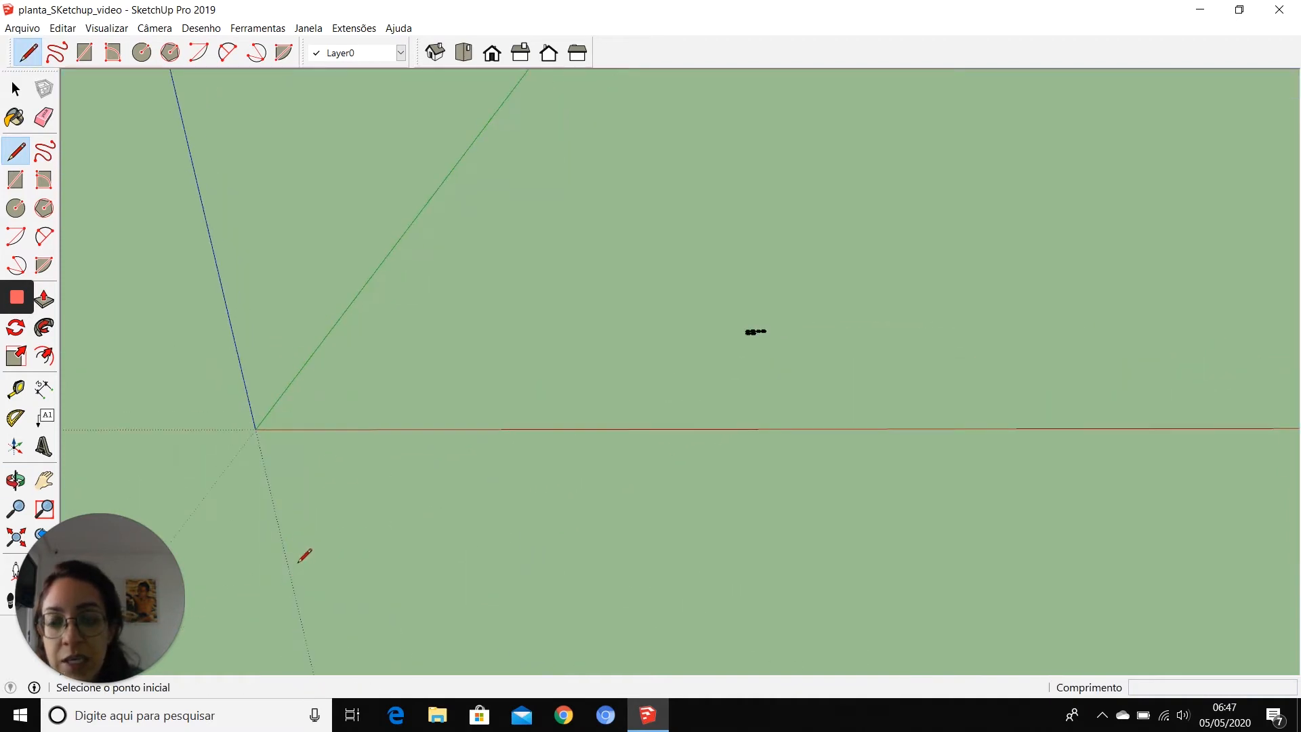
{"action": "scroll", "coordinate": [333, 382], "scroll_direction": "up", "scroll_amount": 5}
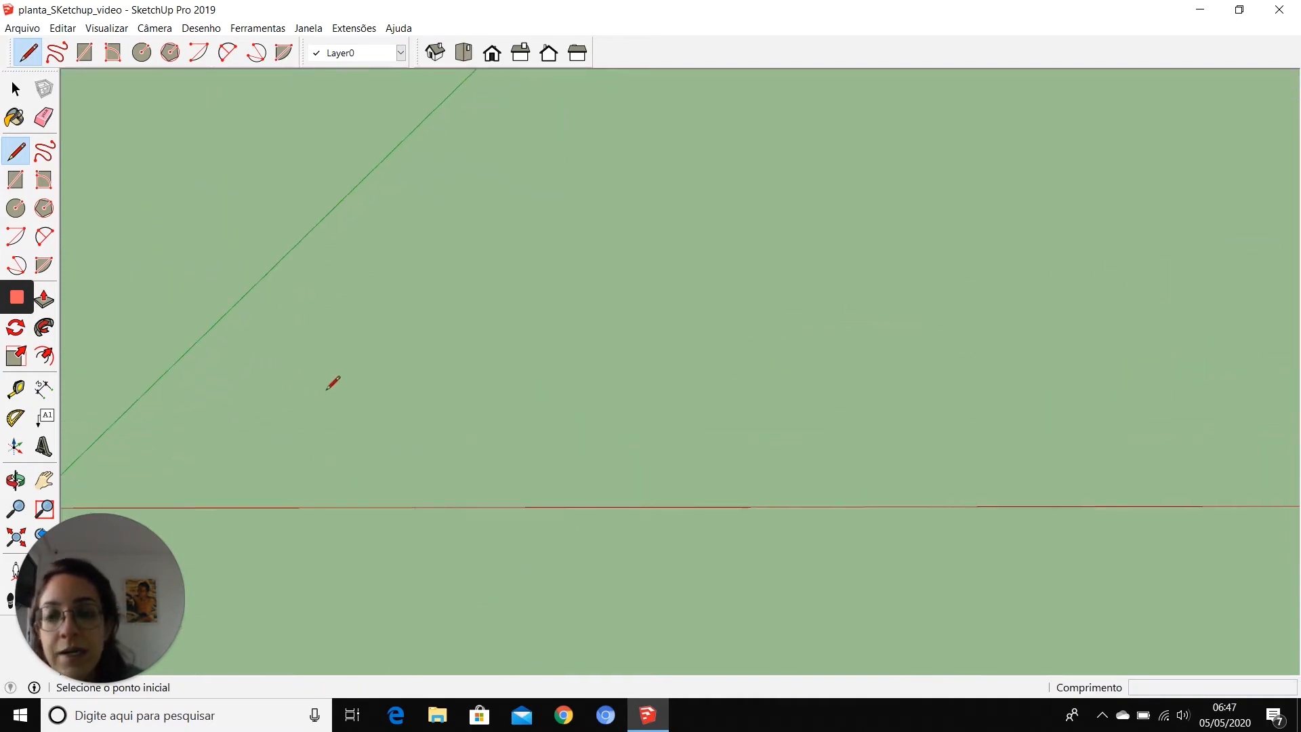
{"action": "left_click", "coordinate": [330, 389]}
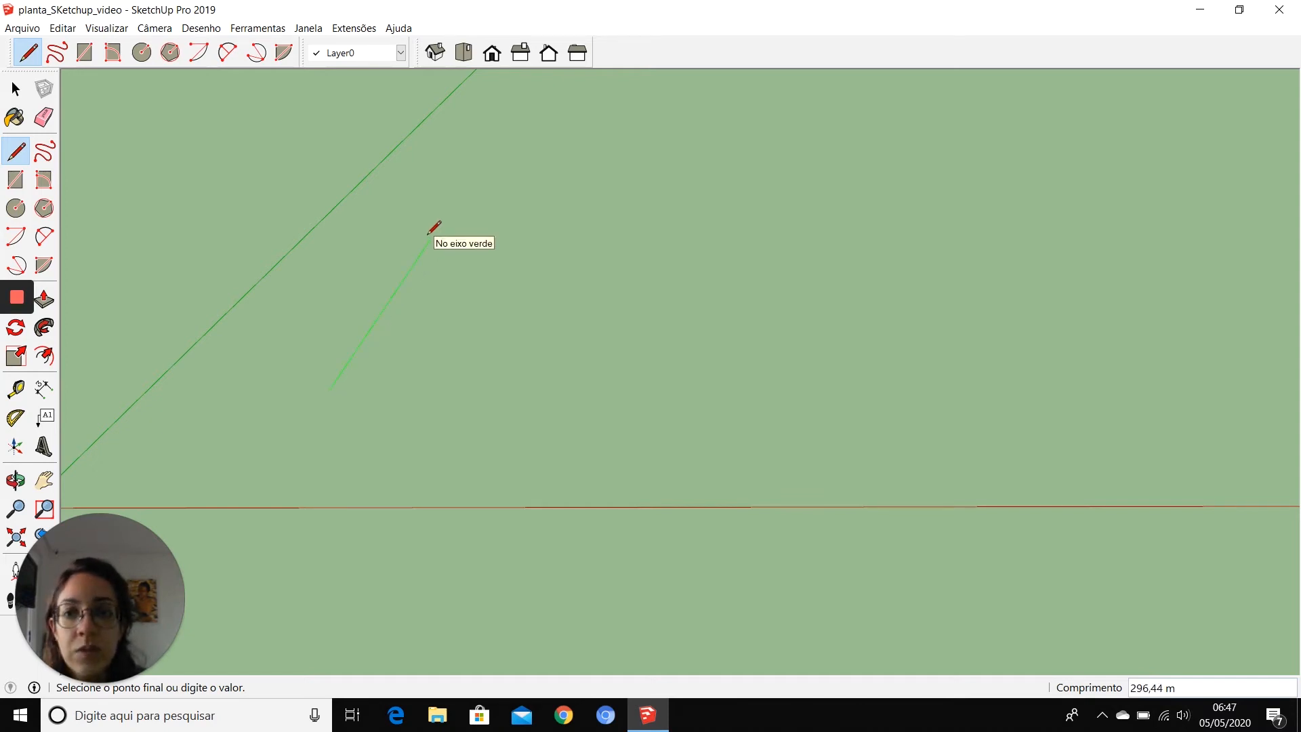
{"action": "left_click", "coordinate": [432, 236]}
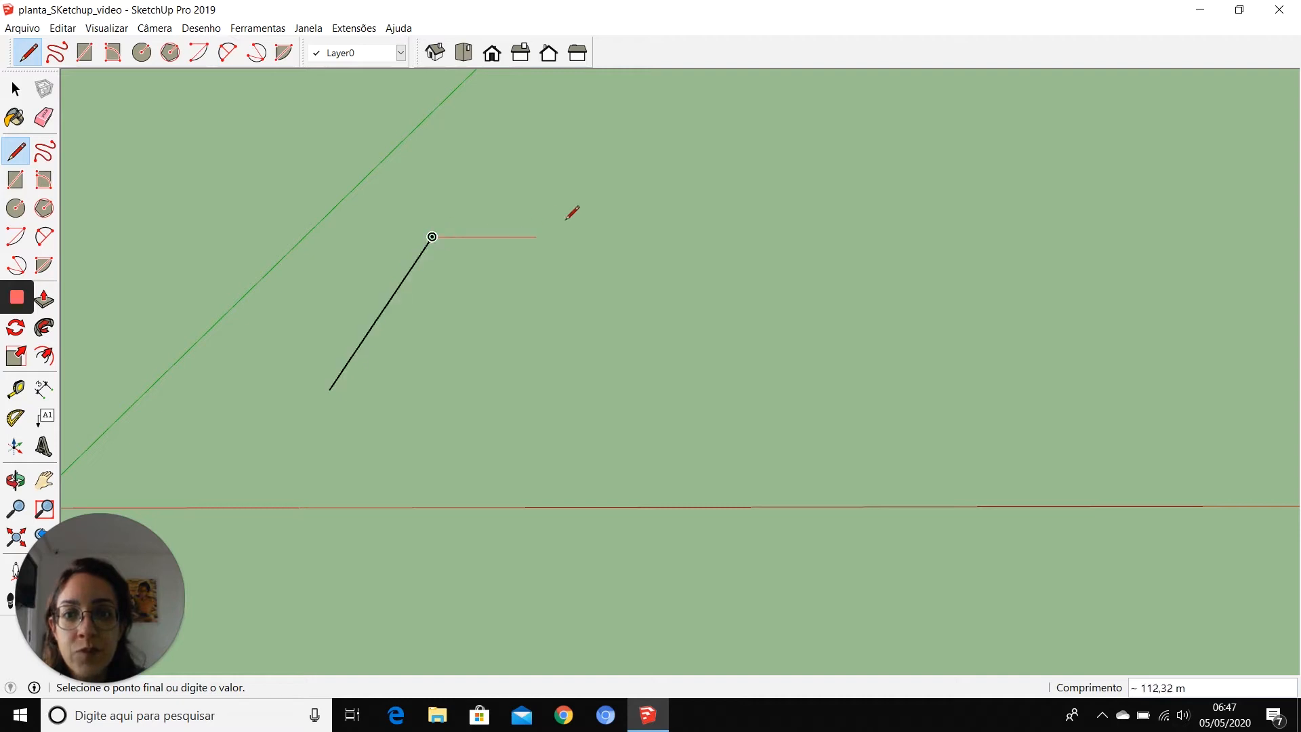
{"action": "left_click", "coordinate": [651, 236]}
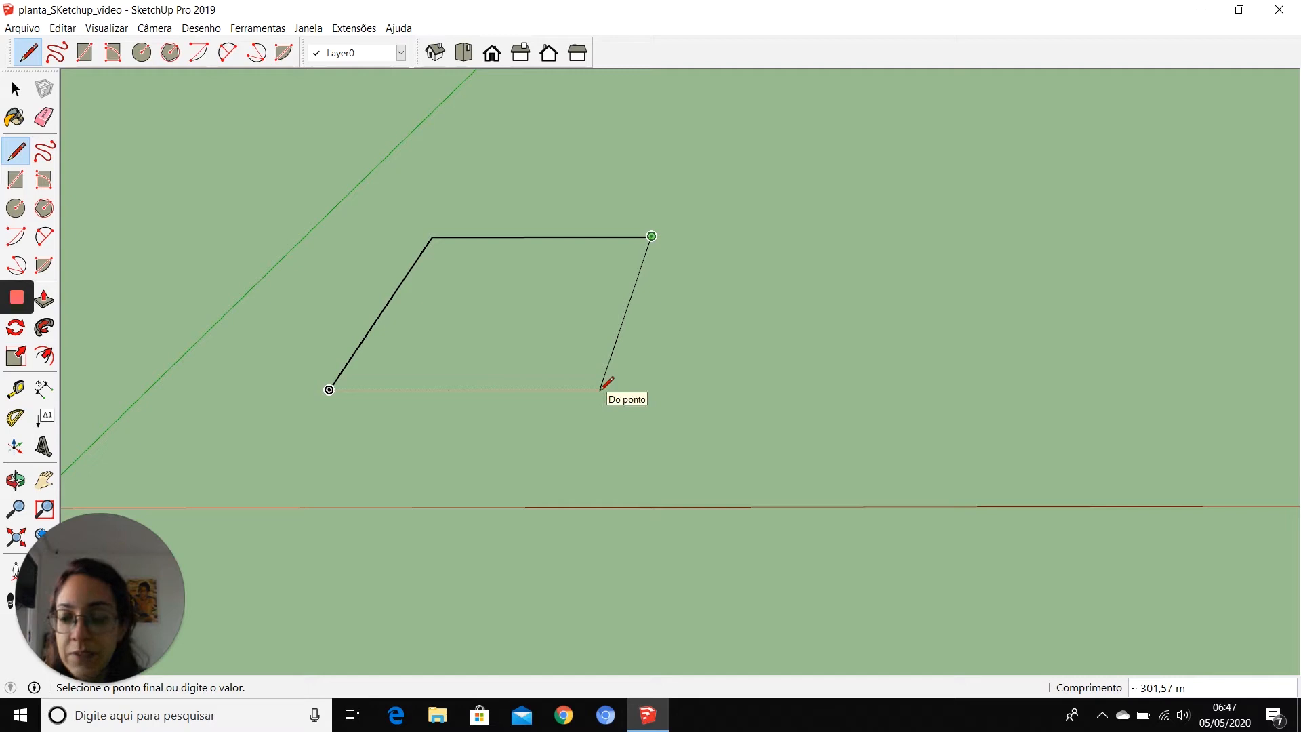
{"action": "key", "text": "Escape"}
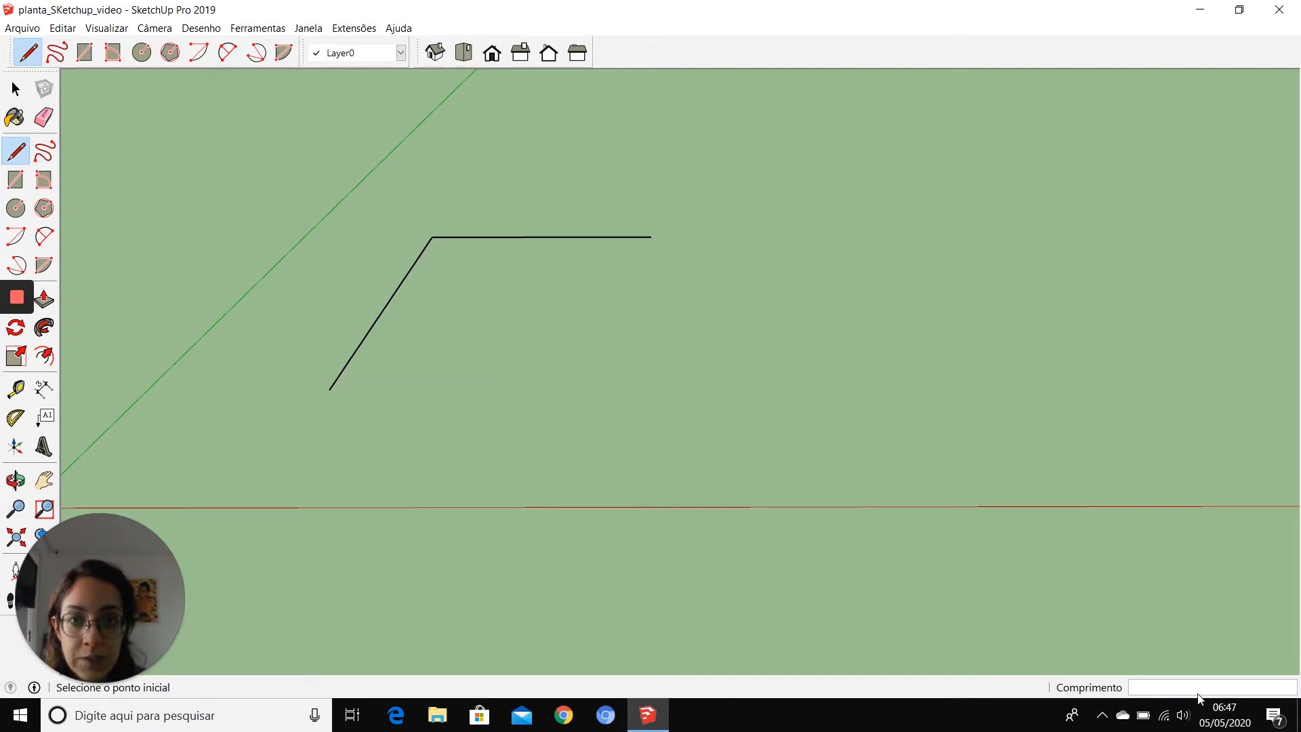
- Delete both connected lines drawn near the origin
{"action": "key", "text": "space"}
{"action": "left_click_drag", "start_coordinate": [511, 308], "coordinate": [393, 222]}
{"action": "key", "text": "Delete"}
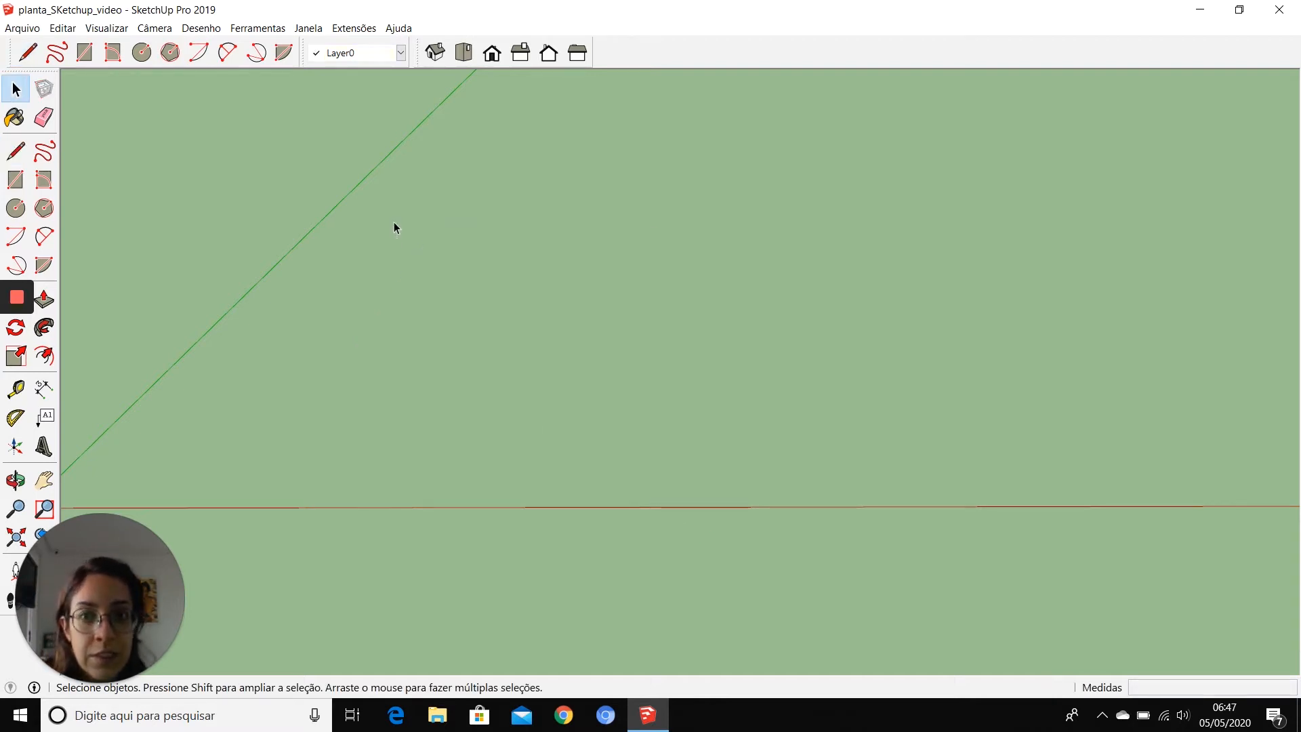
- Import the AutoCAD drawing planta_com_cota into the model and dismiss the import report
{"action": "left_click", "coordinate": [41, 28]}
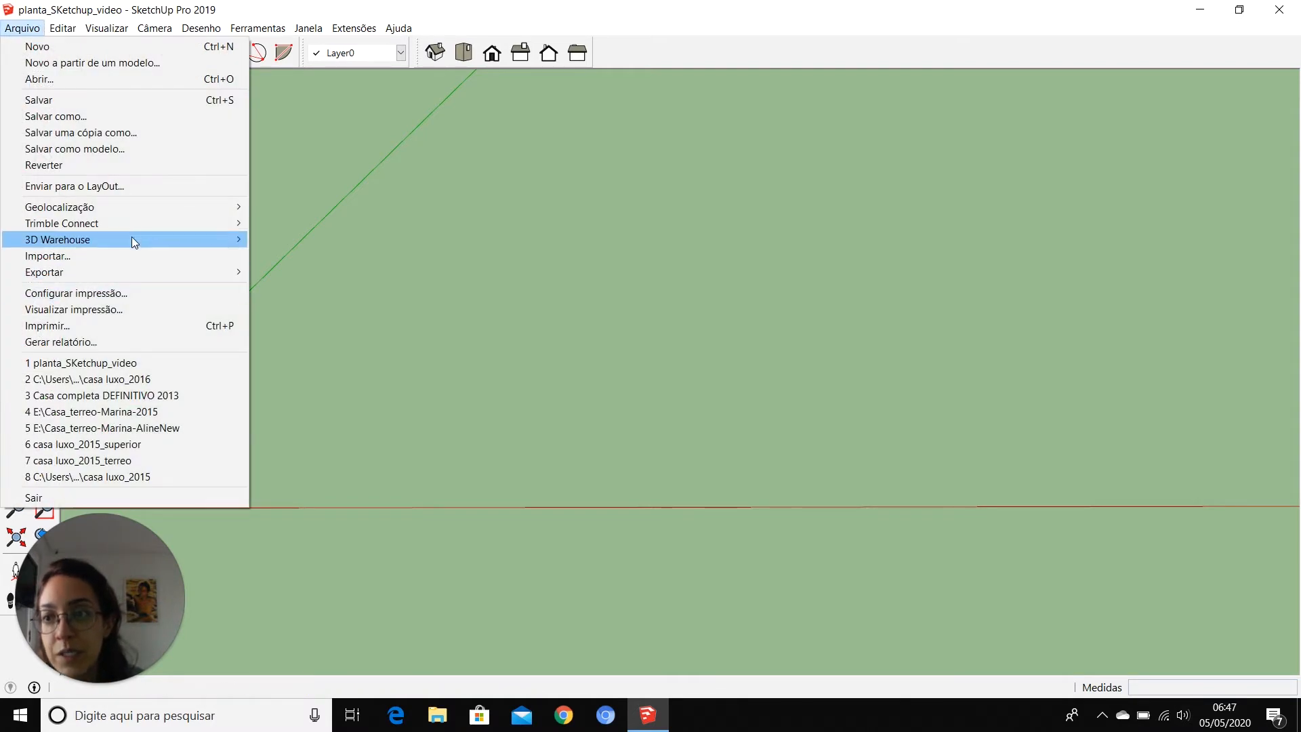
{"action": "left_click", "coordinate": [131, 255]}
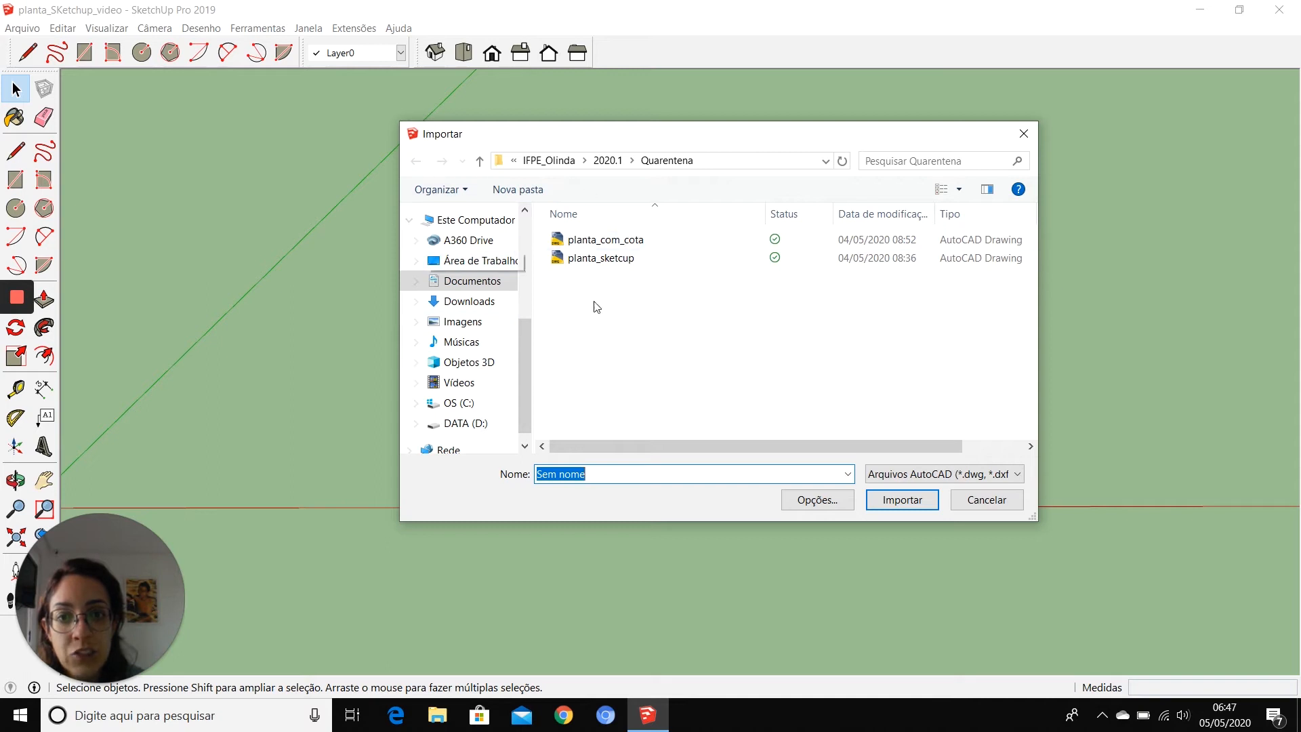
{"action": "left_click", "coordinate": [573, 240]}
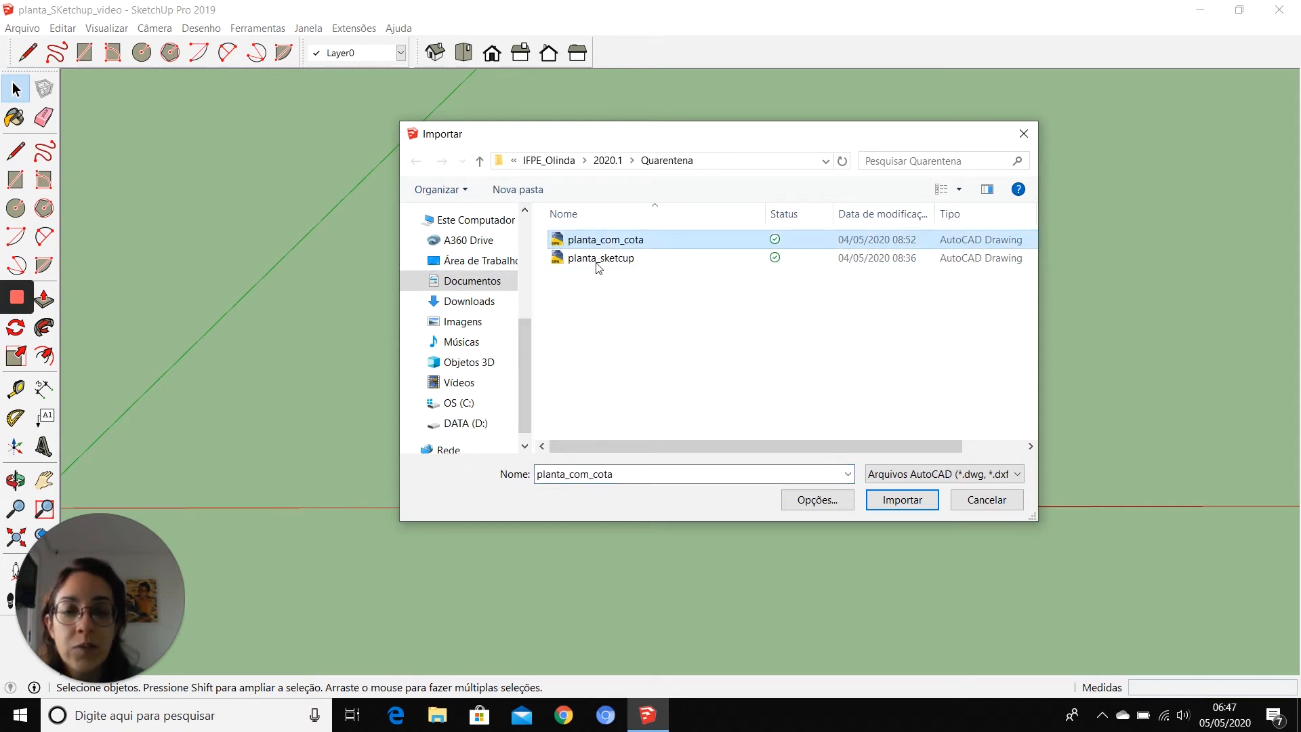
{"action": "left_click", "coordinate": [906, 502]}
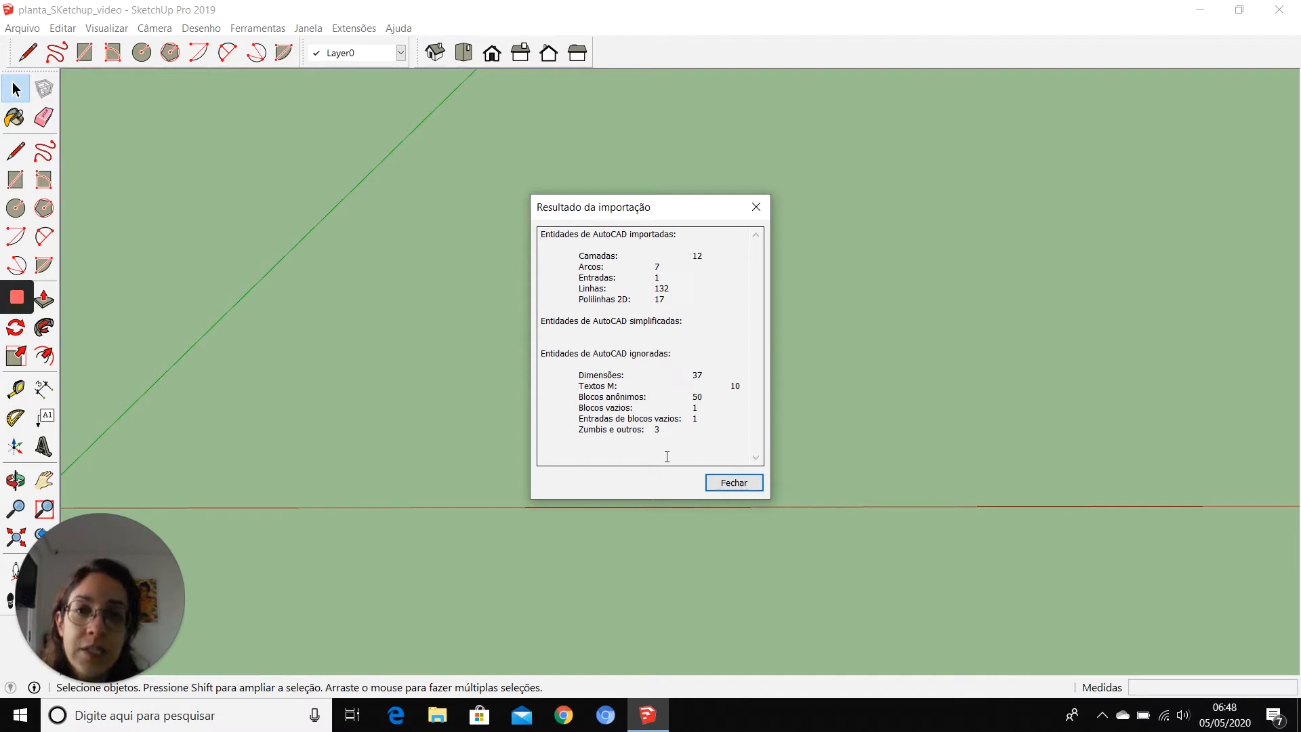
{"action": "left_click", "coordinate": [735, 484]}
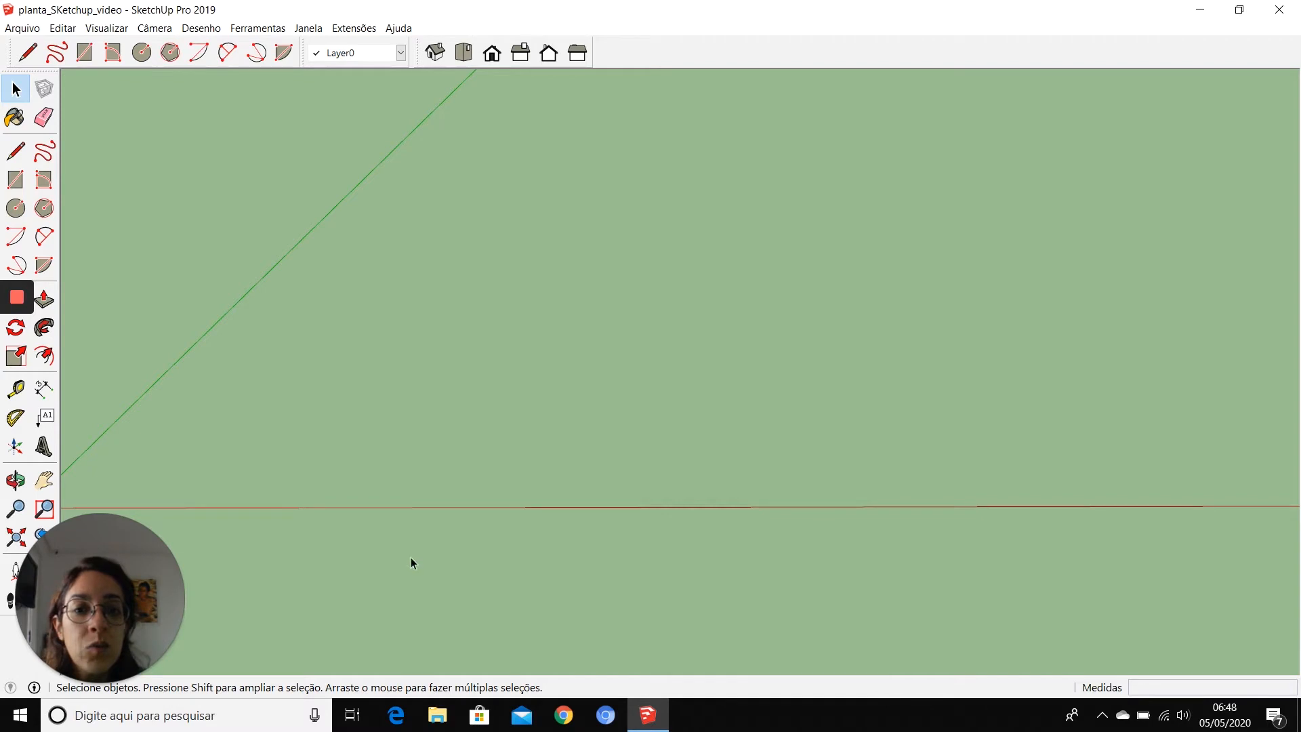
- View the floor plans from above and examine the list of layers that came with the drawing
{"action": "left_click", "coordinate": [463, 52]}
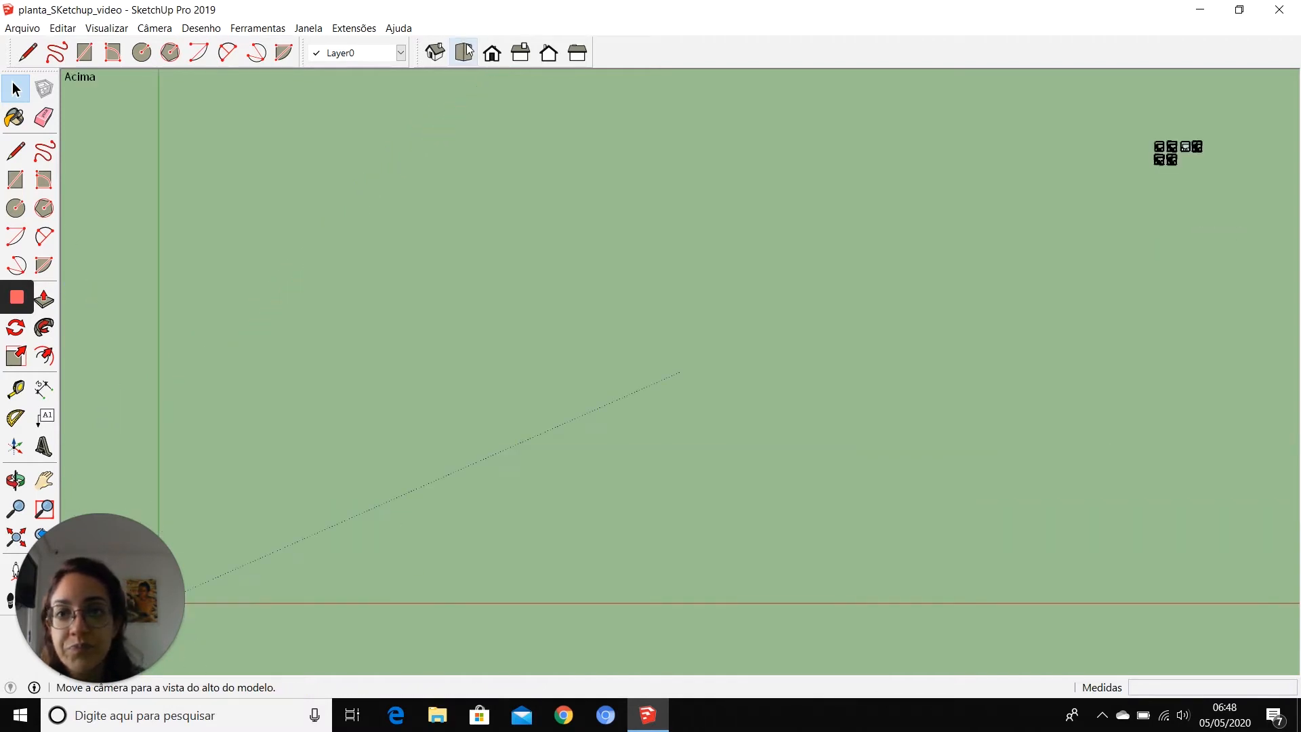
{"action": "scroll", "coordinate": [241, 270], "scroll_direction": "down", "scroll_amount": 2}
{"action": "scroll", "coordinate": [713, 181], "scroll_direction": "up", "scroll_amount": 5}
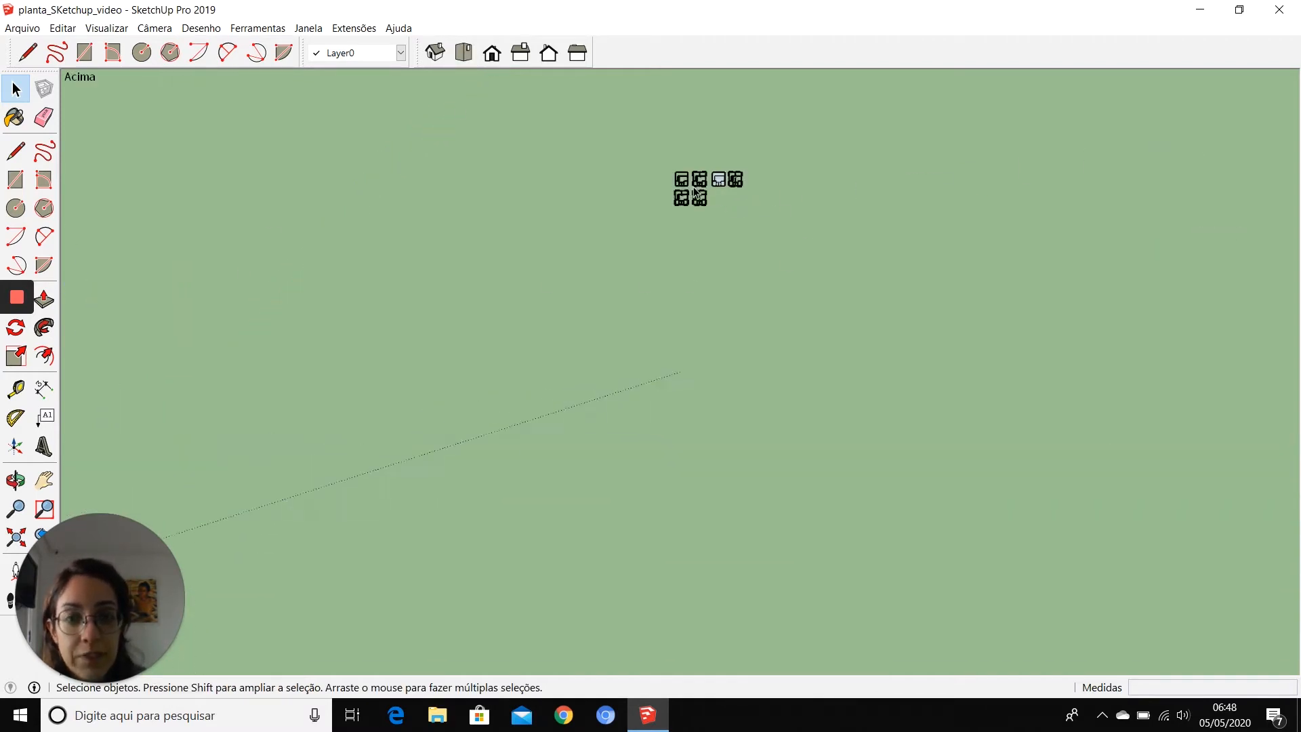
{"action": "scroll", "coordinate": [713, 182], "scroll_direction": "up", "scroll_amount": 6}
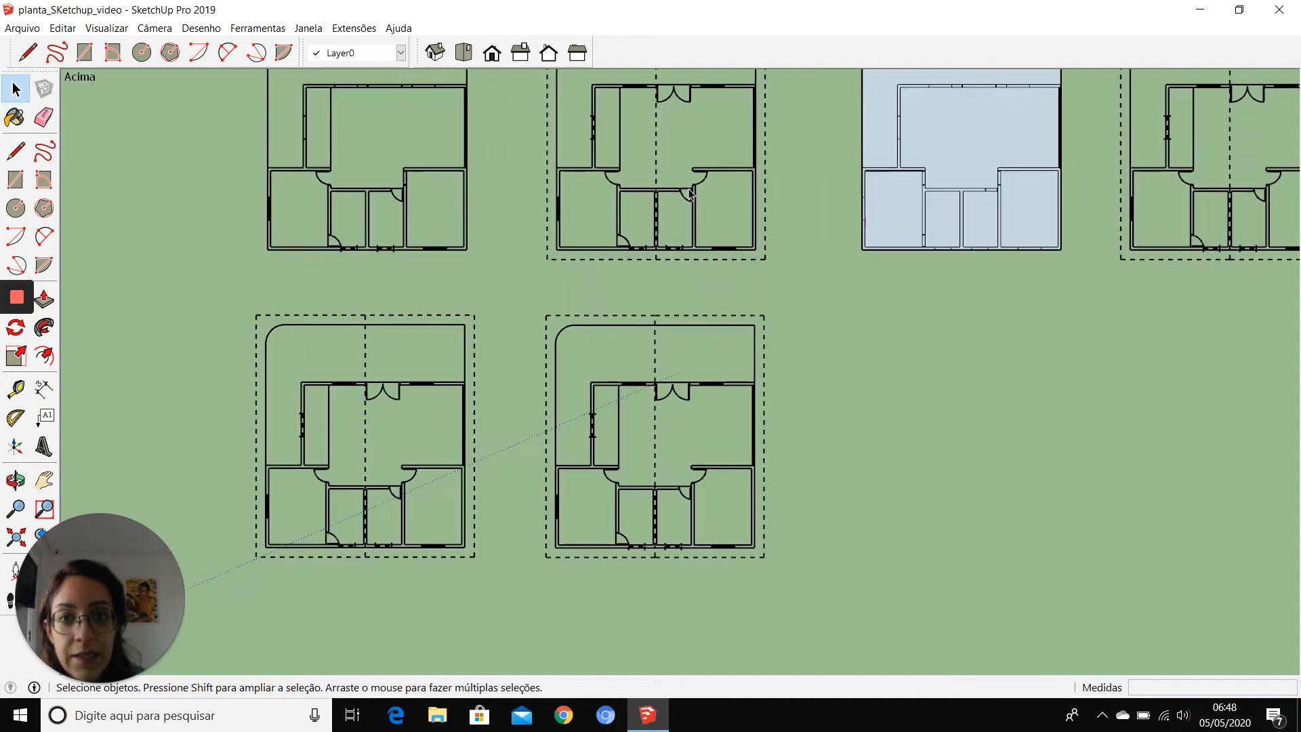
{"action": "scroll", "coordinate": [610, 400], "scroll_direction": "down", "scroll_amount": 2}
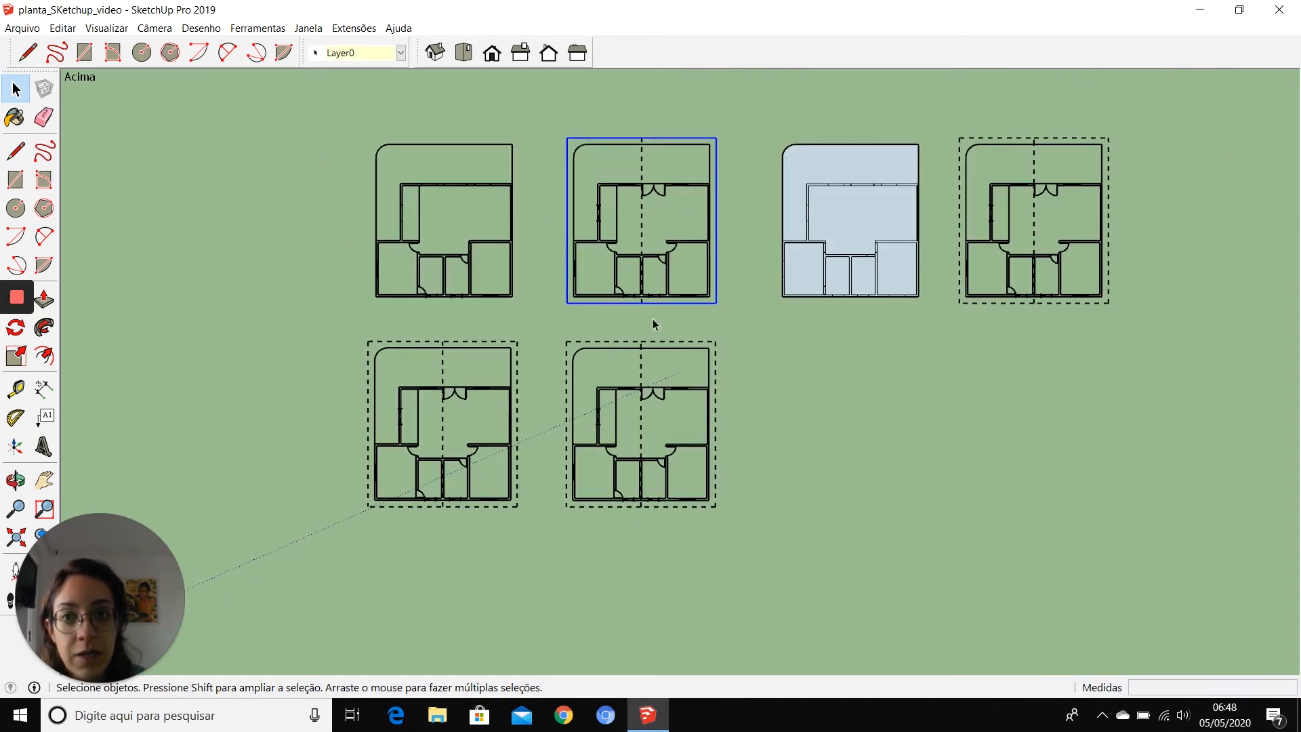
{"action": "left_click", "coordinate": [402, 53]}
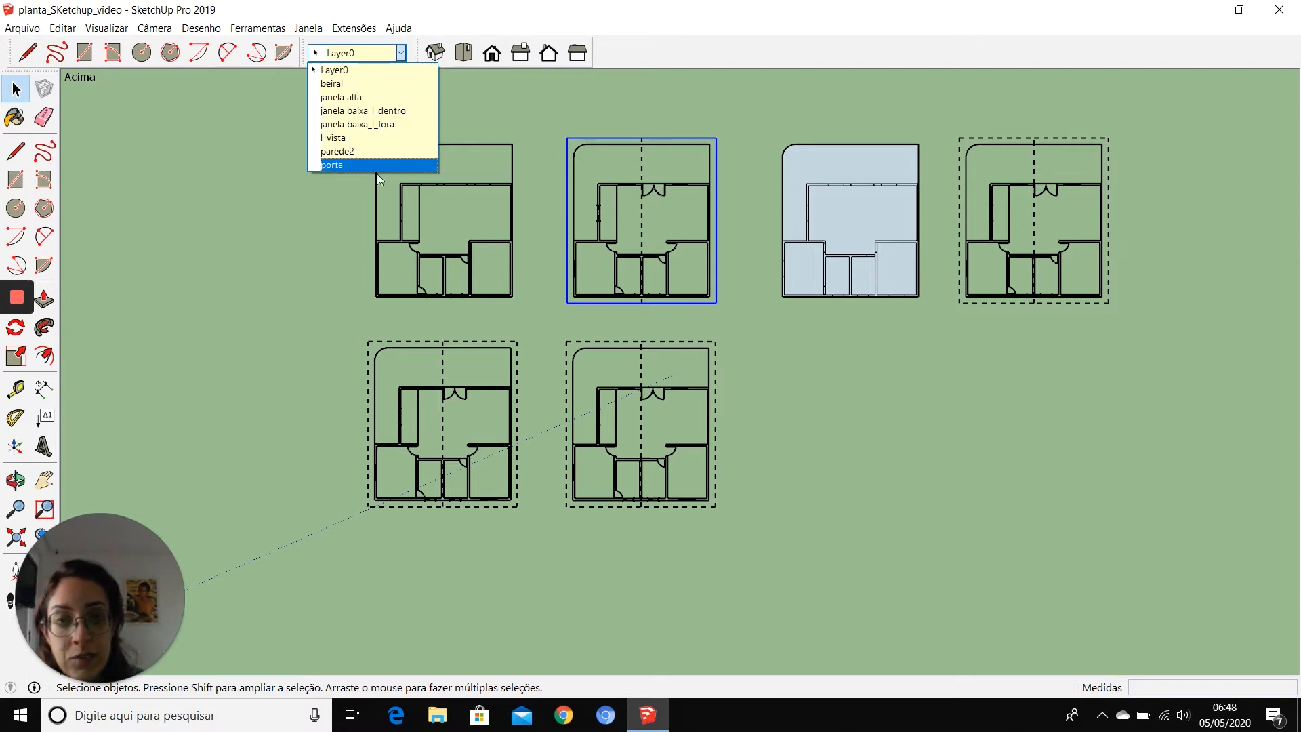
{"action": "left_click", "coordinate": [563, 109]}
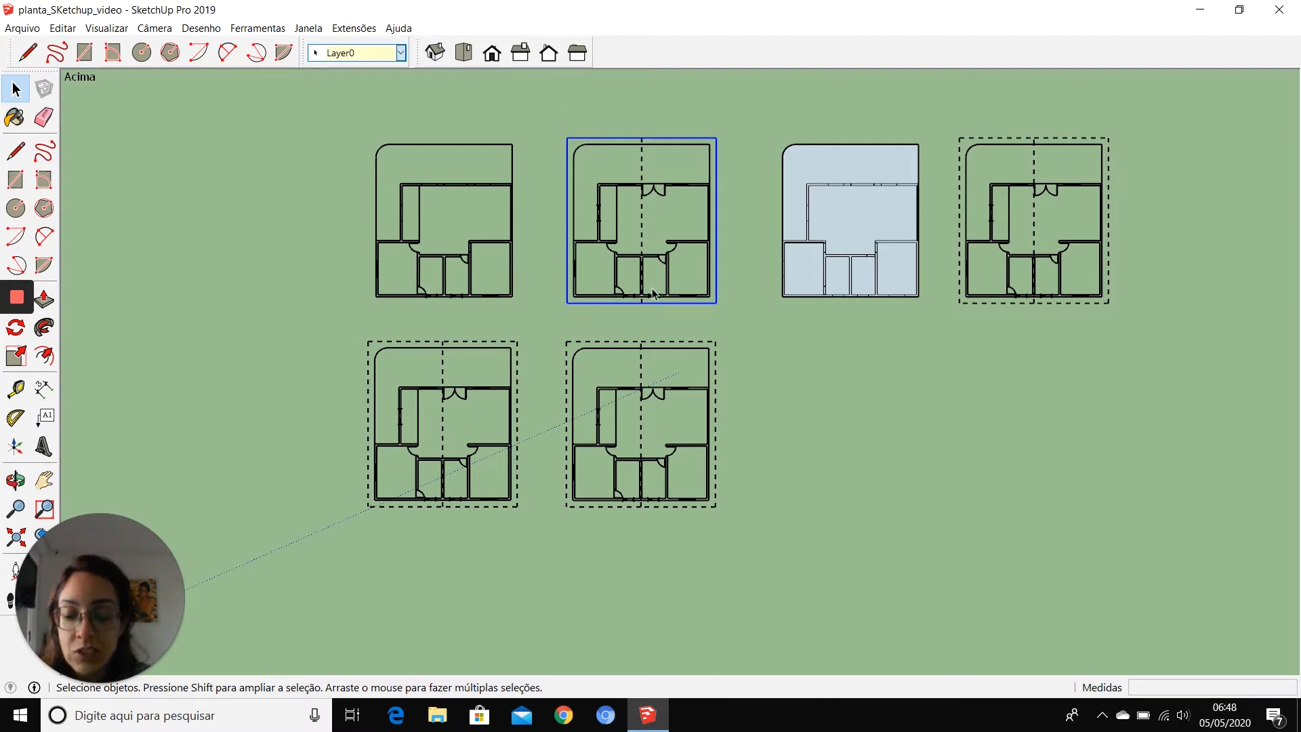
{"action": "key", "text": "m"}
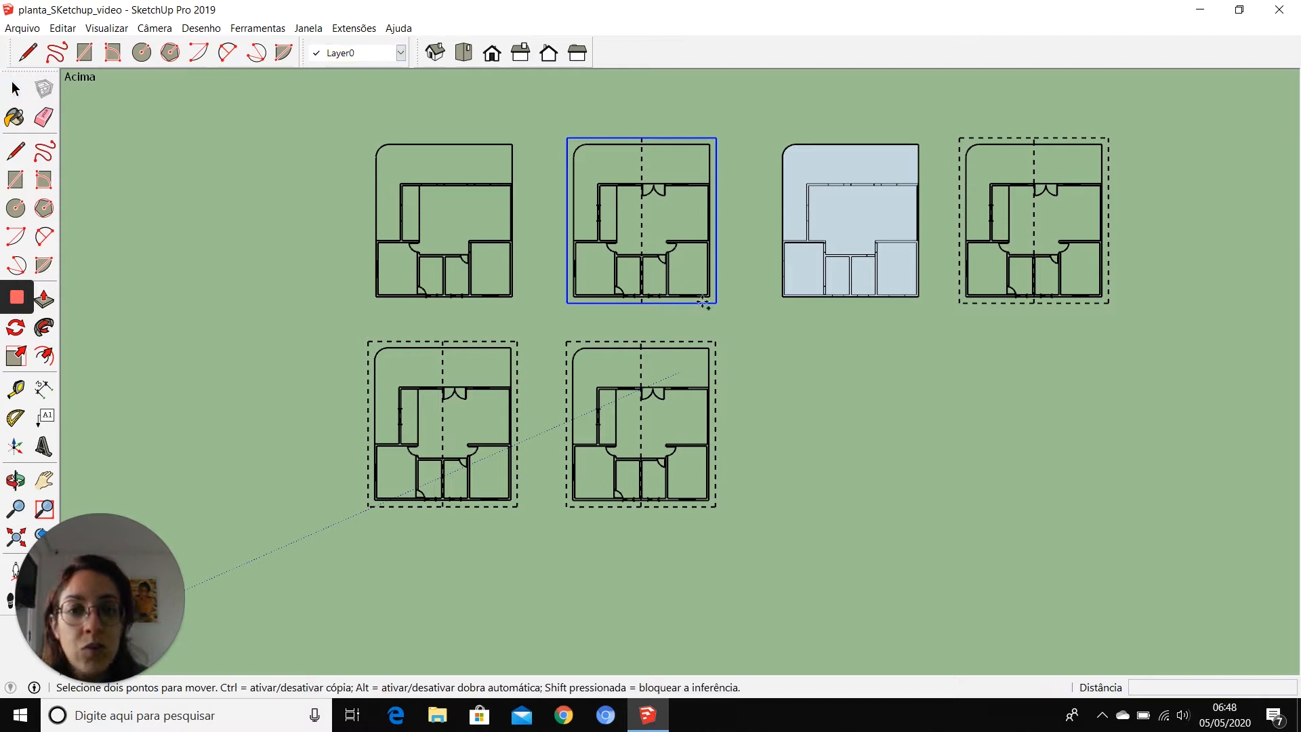
{"action": "left_click", "coordinate": [648, 295]}
{"action": "key", "text": "ctrl"}
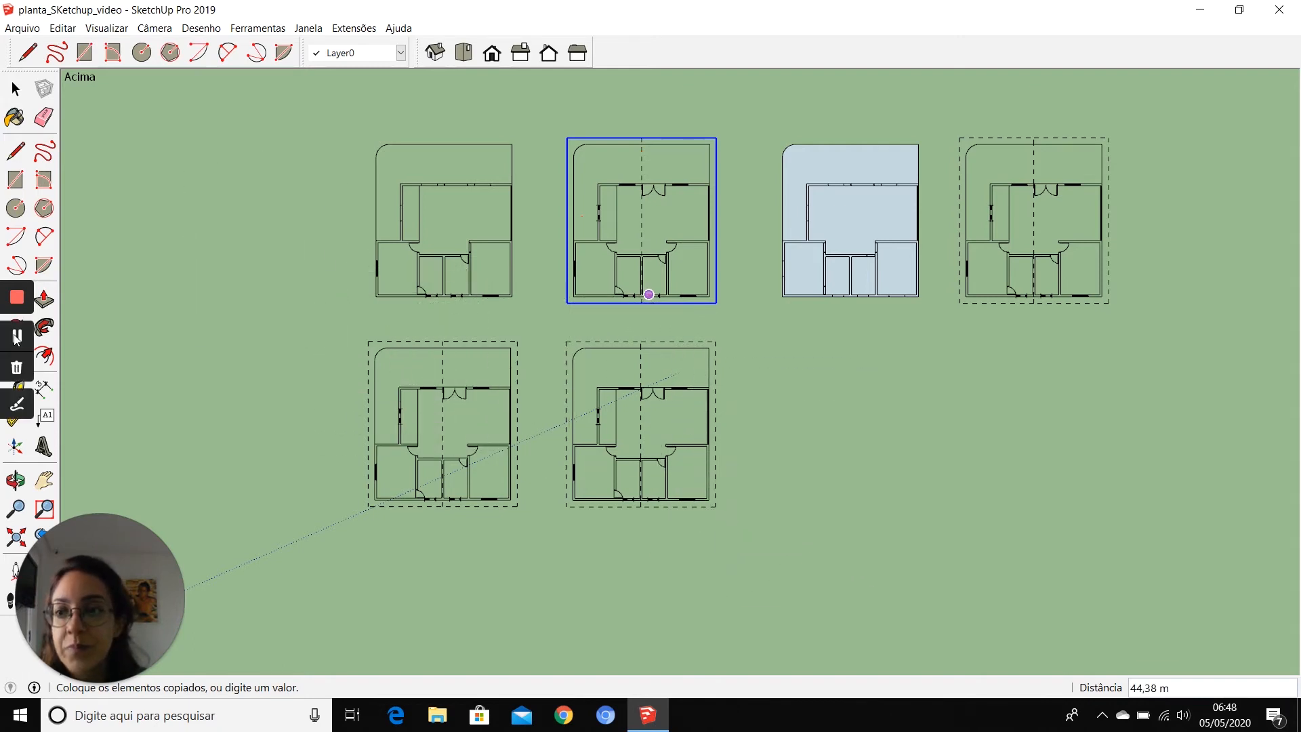
{"action": "left_click", "coordinate": [17, 336]}
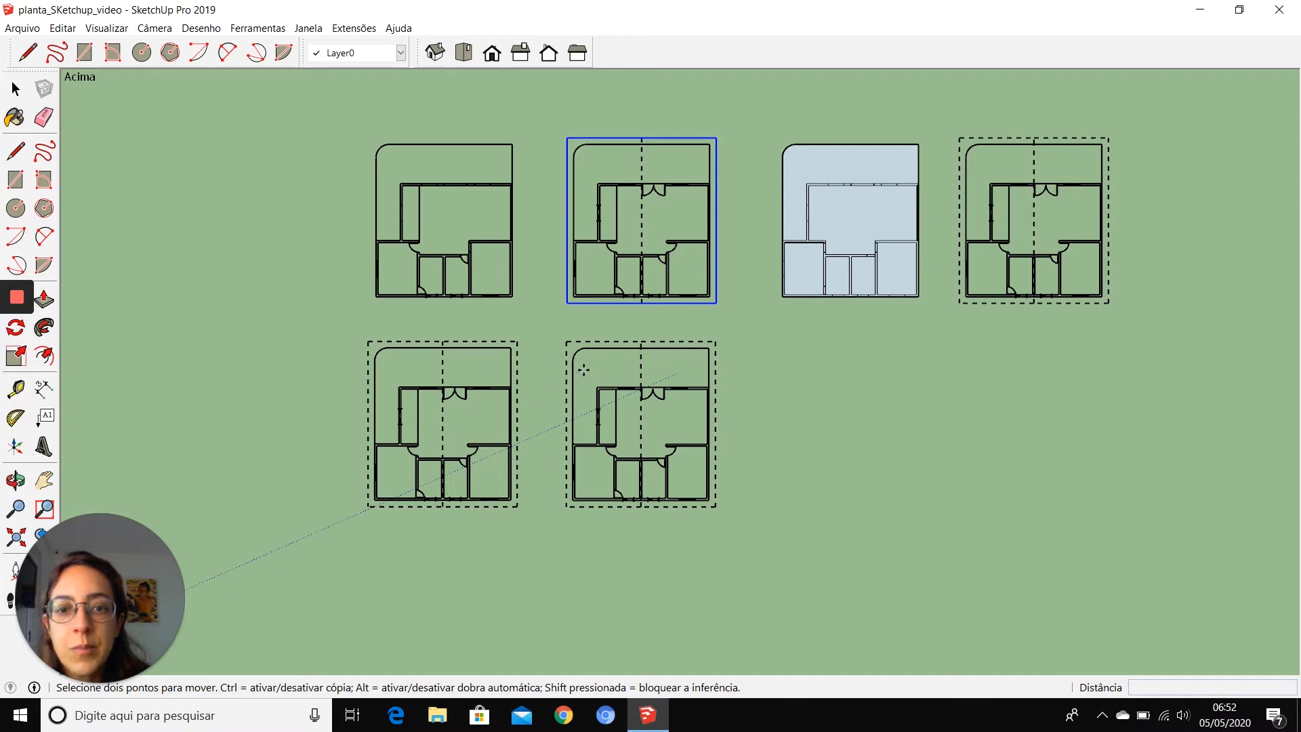
{"action": "key", "text": "space"}
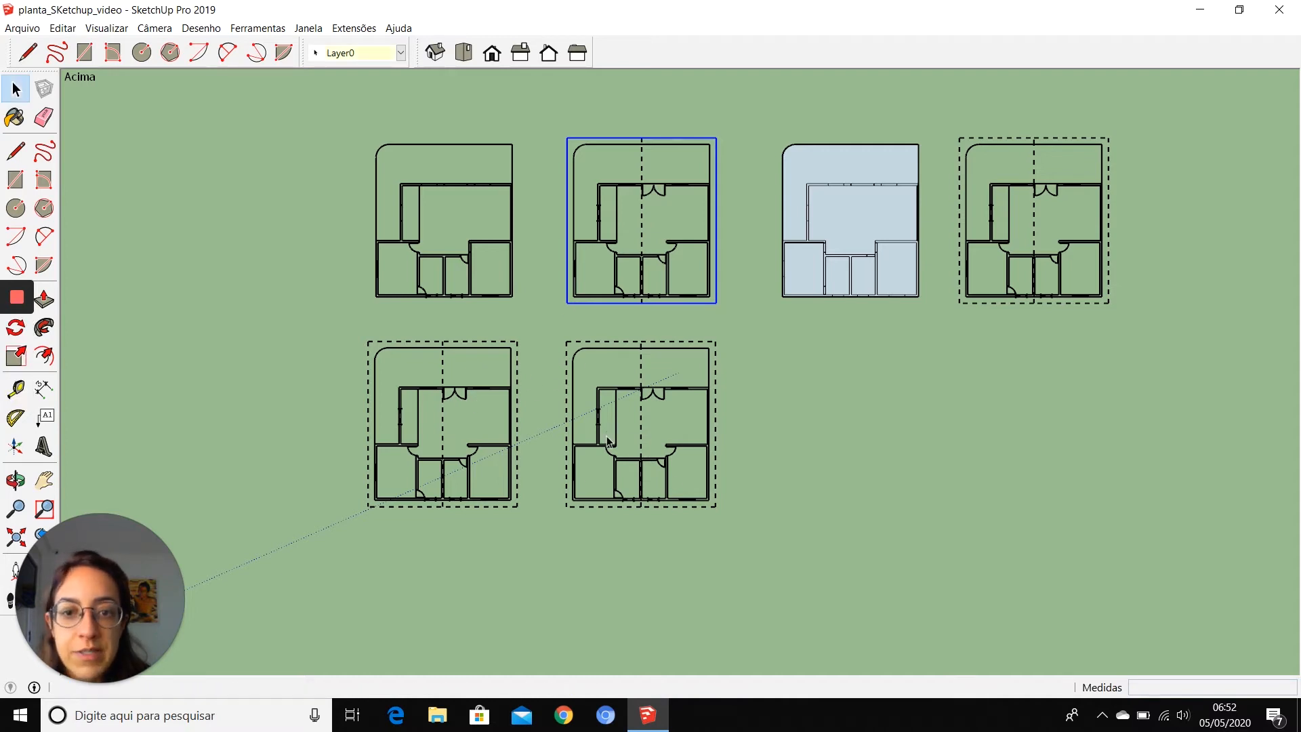
- Explode the first floor plan component in the lower row into separate, editable lines
{"action": "left_click", "coordinate": [462, 388]}
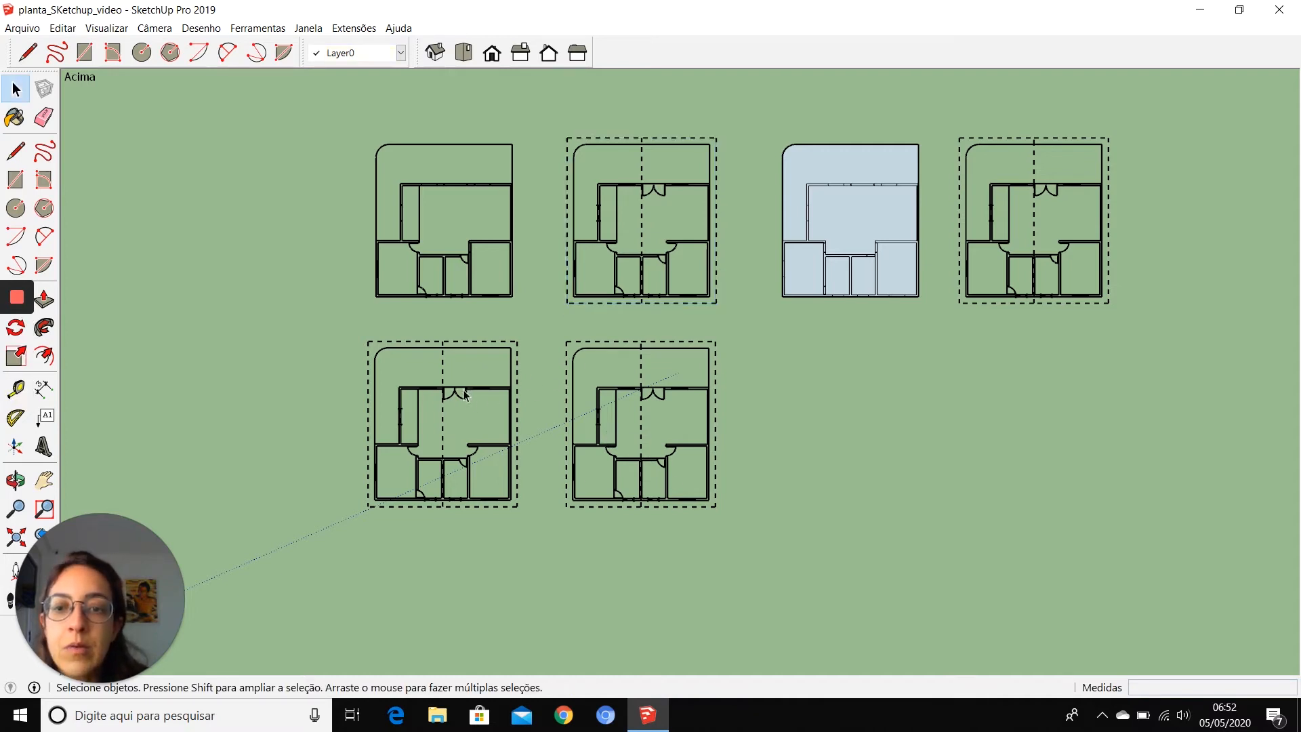
{"action": "left_click", "coordinate": [462, 387]}
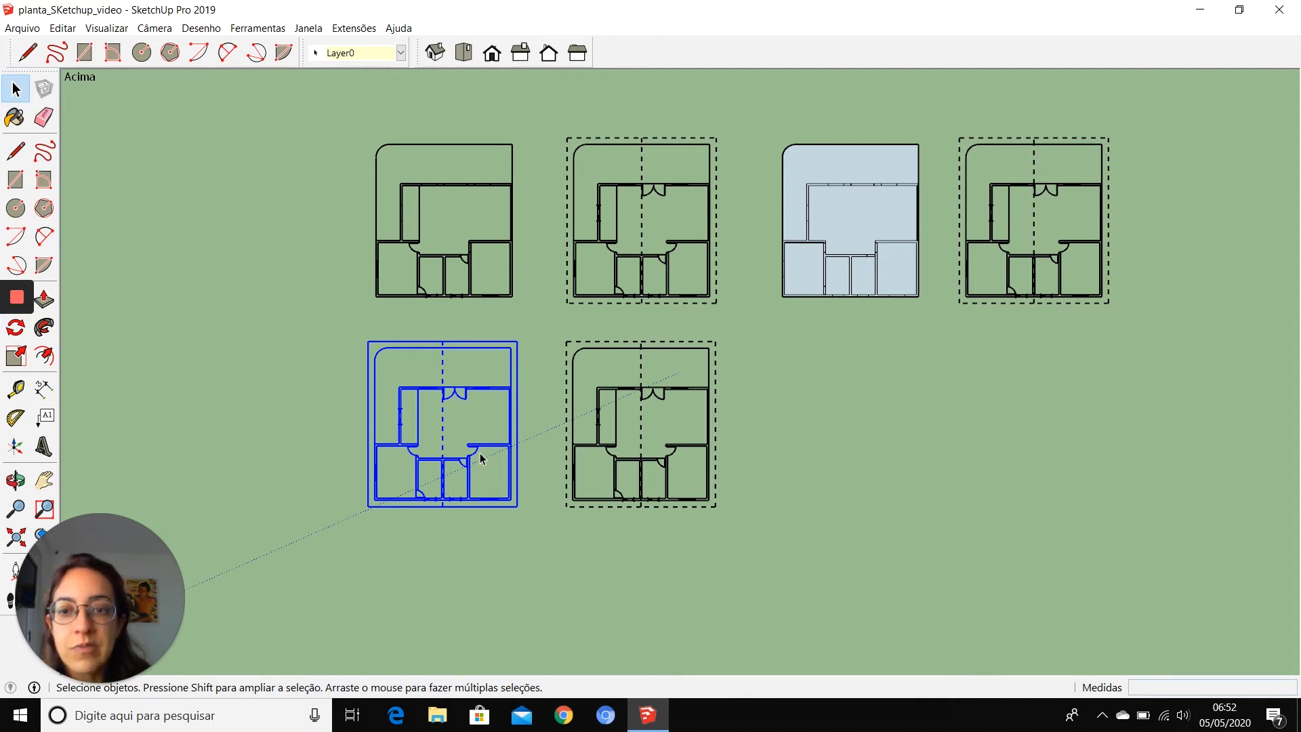
{"action": "right_click", "coordinate": [453, 391]}
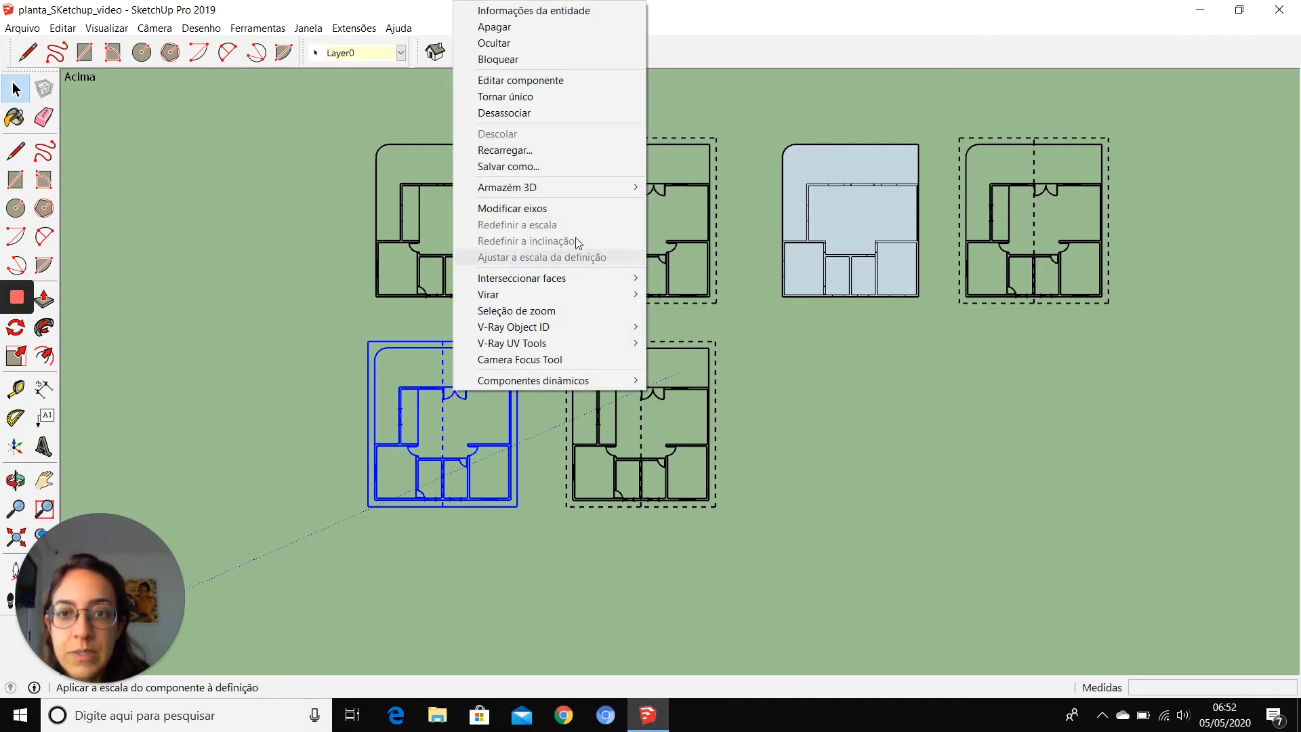
{"action": "left_click", "coordinate": [527, 114]}
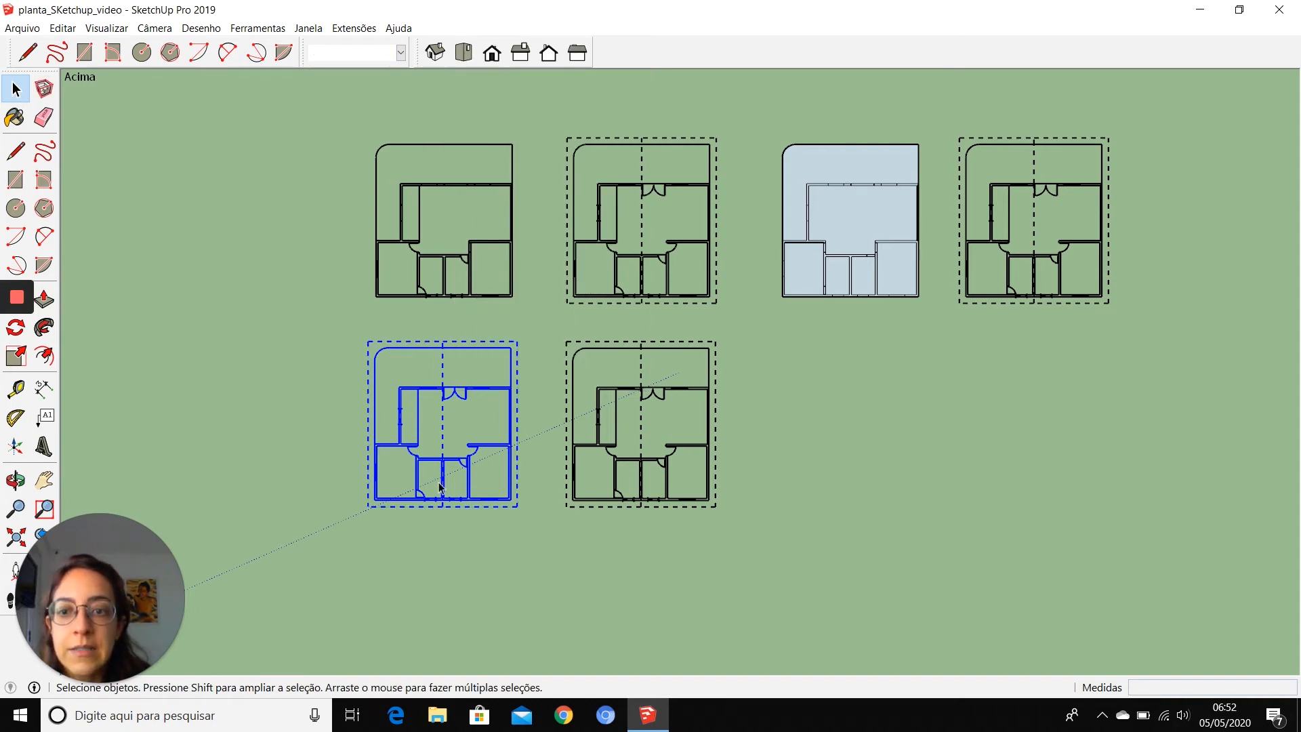
{"action": "left_click", "coordinate": [372, 457]}
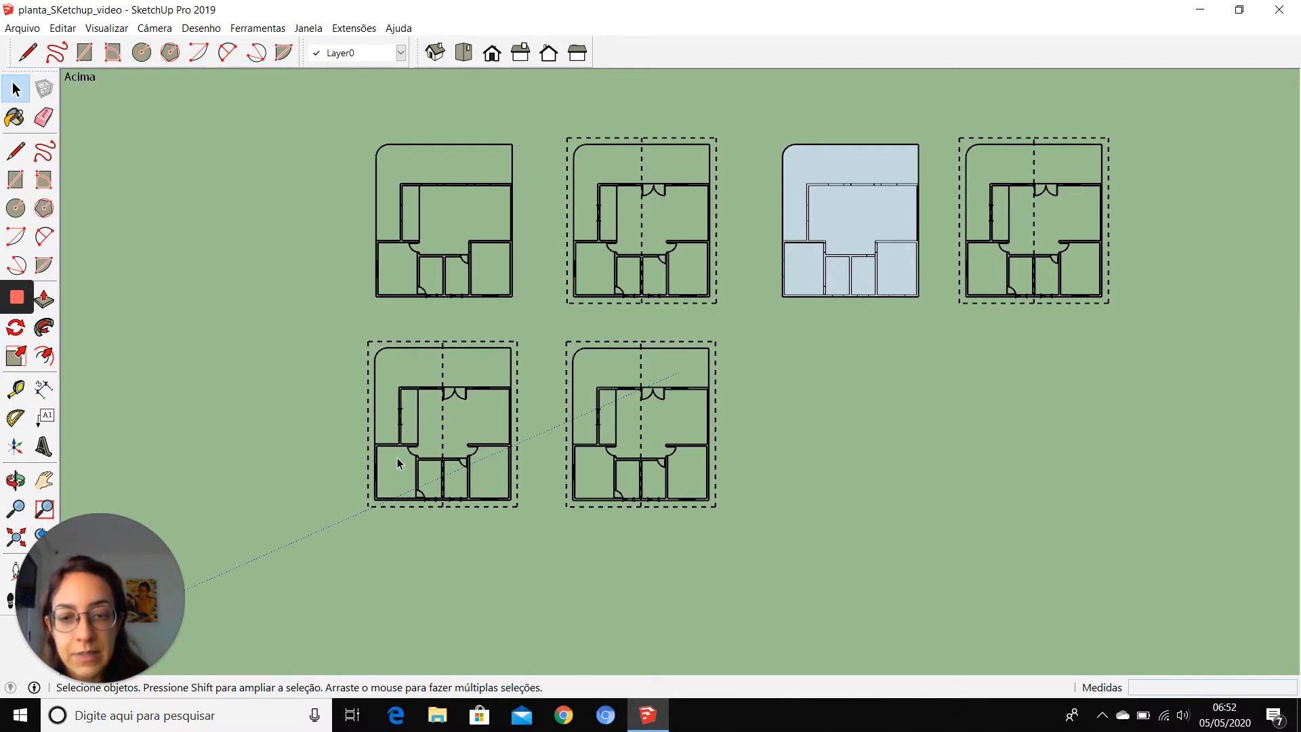
- Delete the dashed eaves lines above and along both sides of the exploded floor plan
{"action": "scroll", "coordinate": [468, 500], "scroll_direction": "up", "scroll_amount": 5}
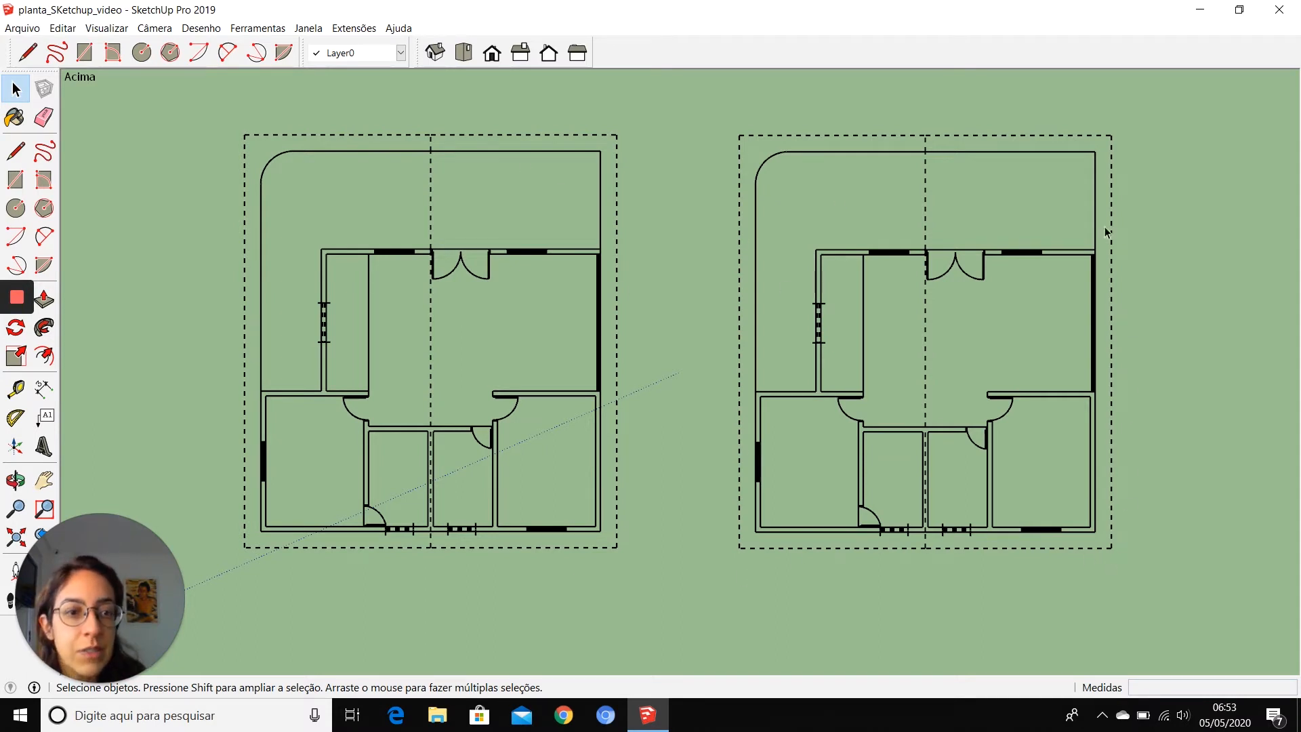
{"action": "left_click", "coordinate": [454, 138]}
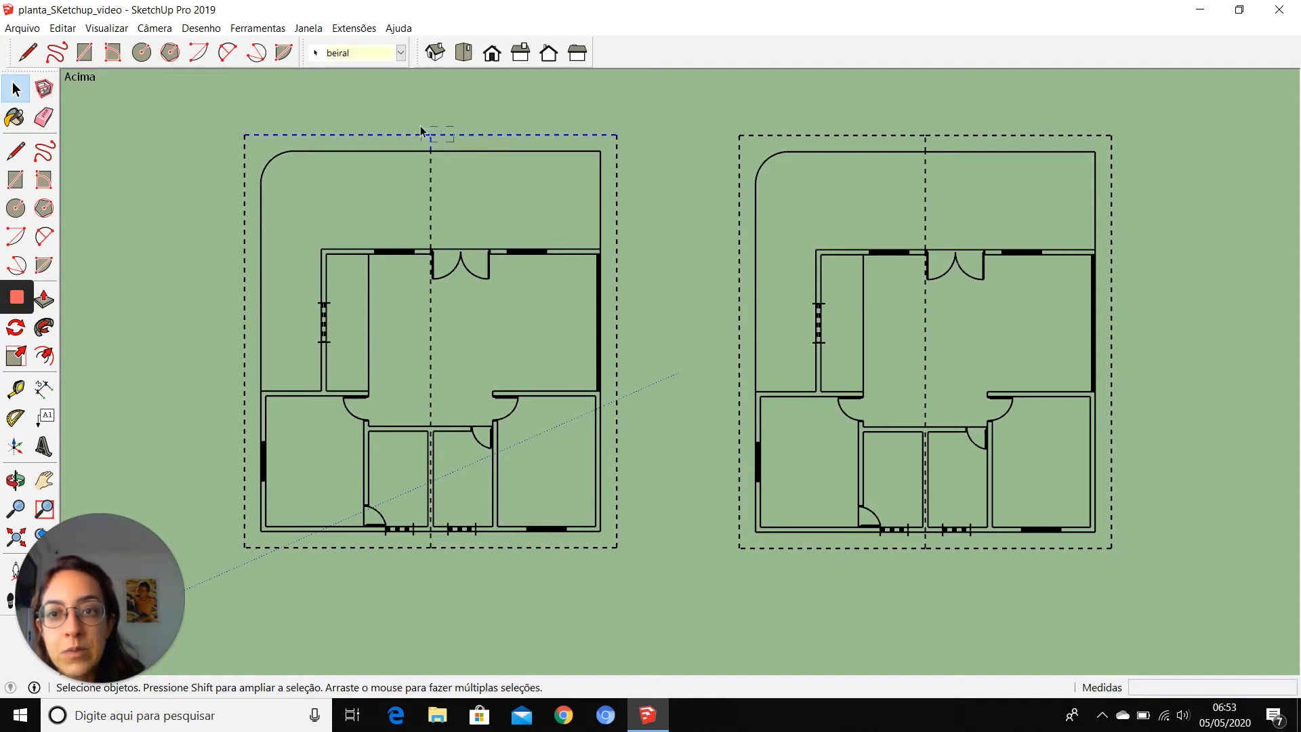
{"action": "key", "text": "Delete"}
{"action": "left_click_drag", "start_coordinate": [355, 214], "coordinate": [355, 215]}
{"action": "key", "text": "Delete"}
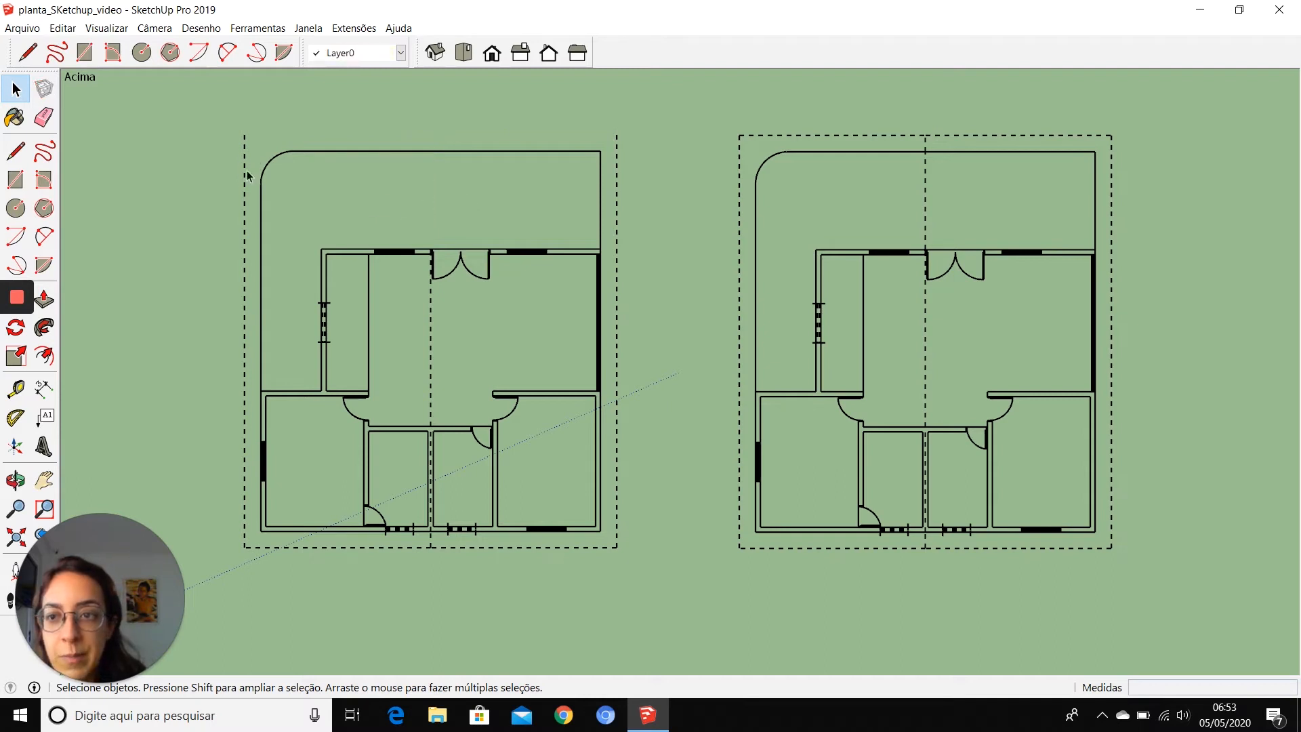
{"action": "left_click", "coordinate": [246, 181]}
{"action": "key", "text": "Delete"}
{"action": "left_click", "coordinate": [616, 255]}
{"action": "key", "text": "Delete"}
- Delete the inner glazing lines of the window left of the double door in the front wall
{"action": "scroll", "coordinate": [403, 232], "scroll_direction": "up", "scroll_amount": 8}
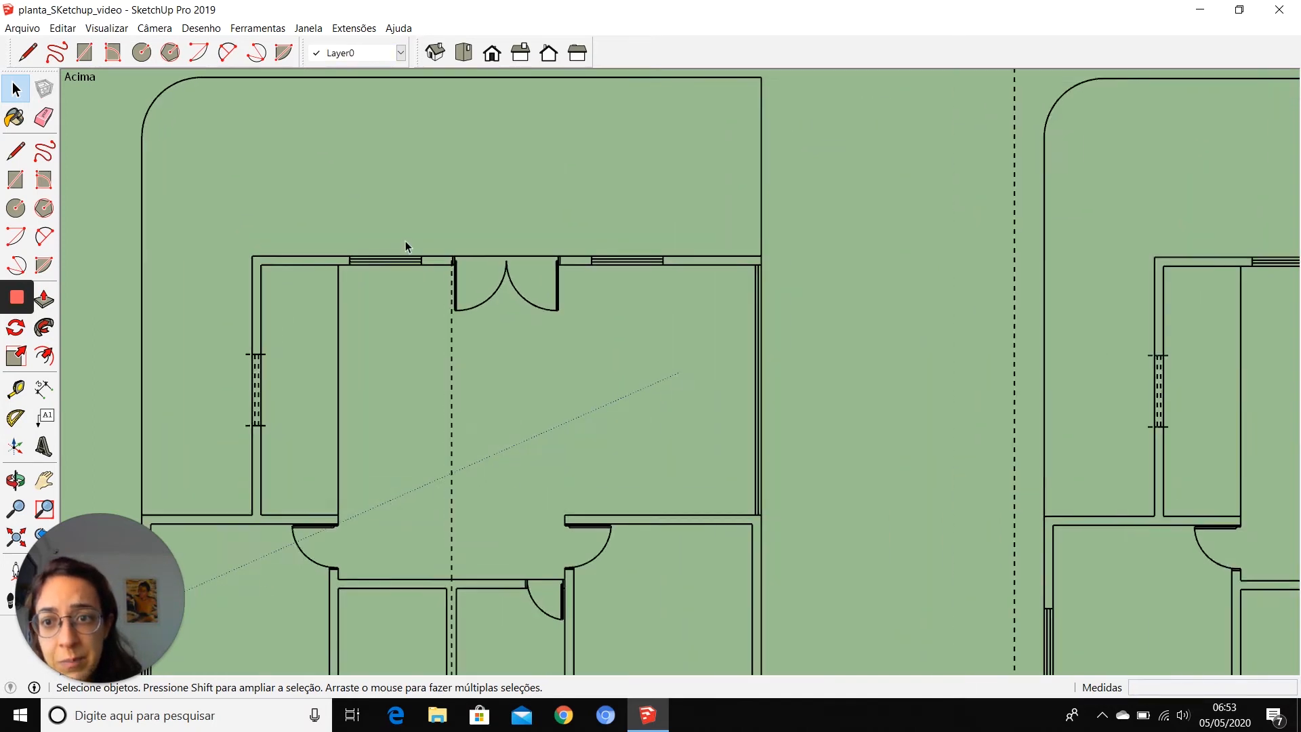
{"action": "scroll", "coordinate": [342, 286], "scroll_direction": "up", "scroll_amount": 2}
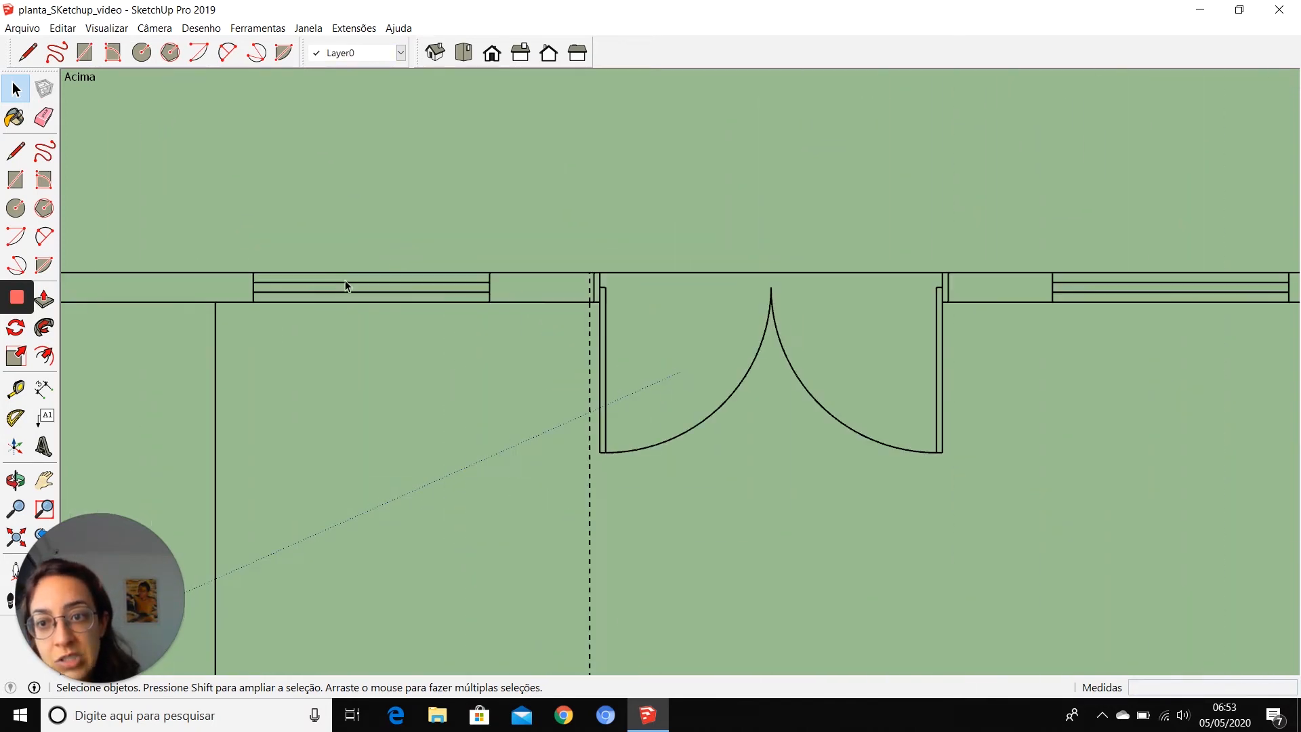
{"action": "left_click", "coordinate": [361, 283]}
{"action": "key", "text": "Delete"}
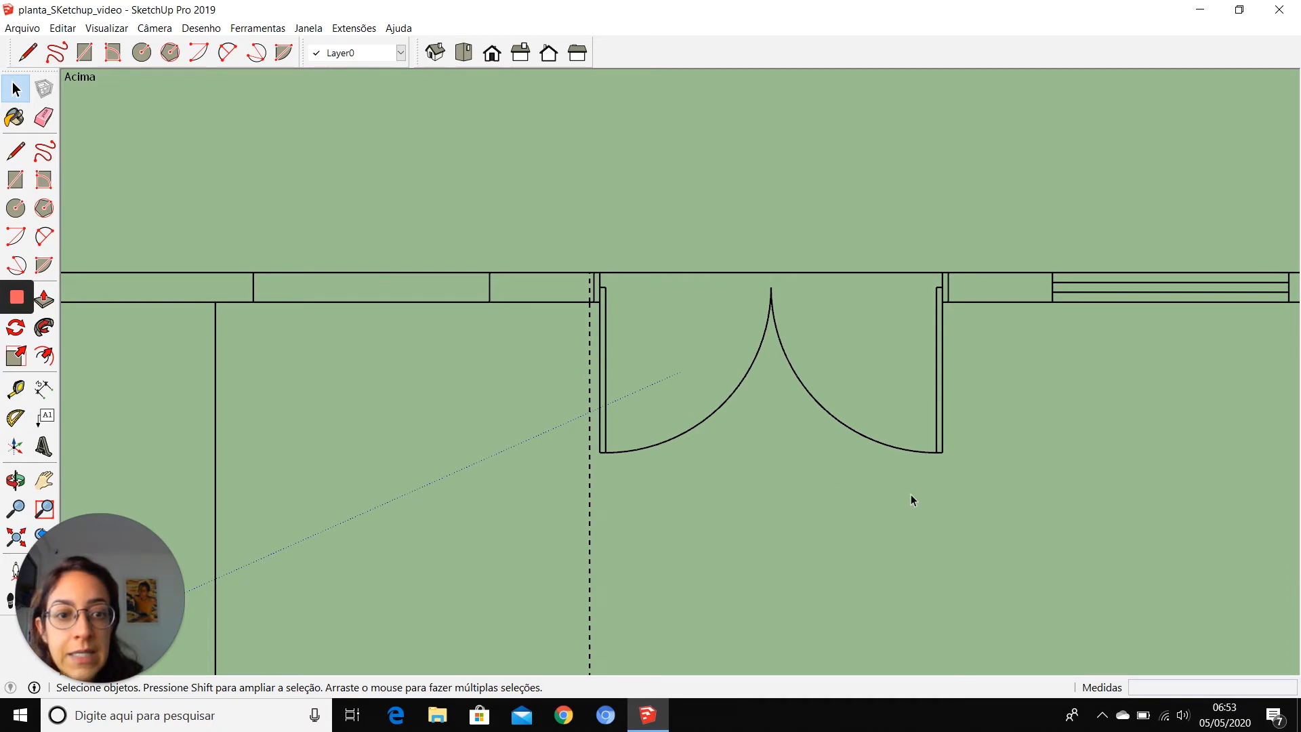
- Delete the double door's leaves and swing arcs, along with the short leftover stubs at both jambs
{"action": "left_click", "coordinate": [599, 380]}
{"action": "key", "text": "Delete"}
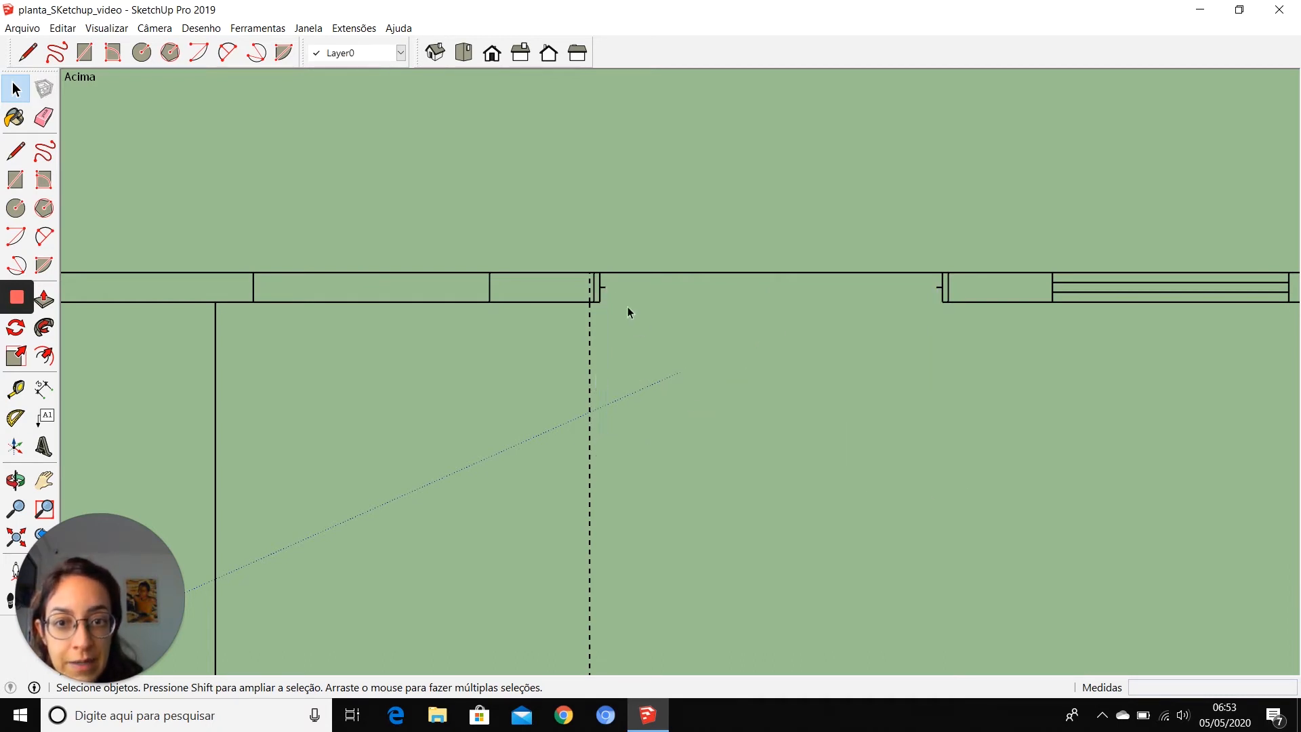
{"action": "scroll", "coordinate": [605, 292], "scroll_direction": "up", "scroll_amount": 4}
{"action": "left_click", "coordinate": [604, 285]}
{"action": "key", "text": "Delete"}
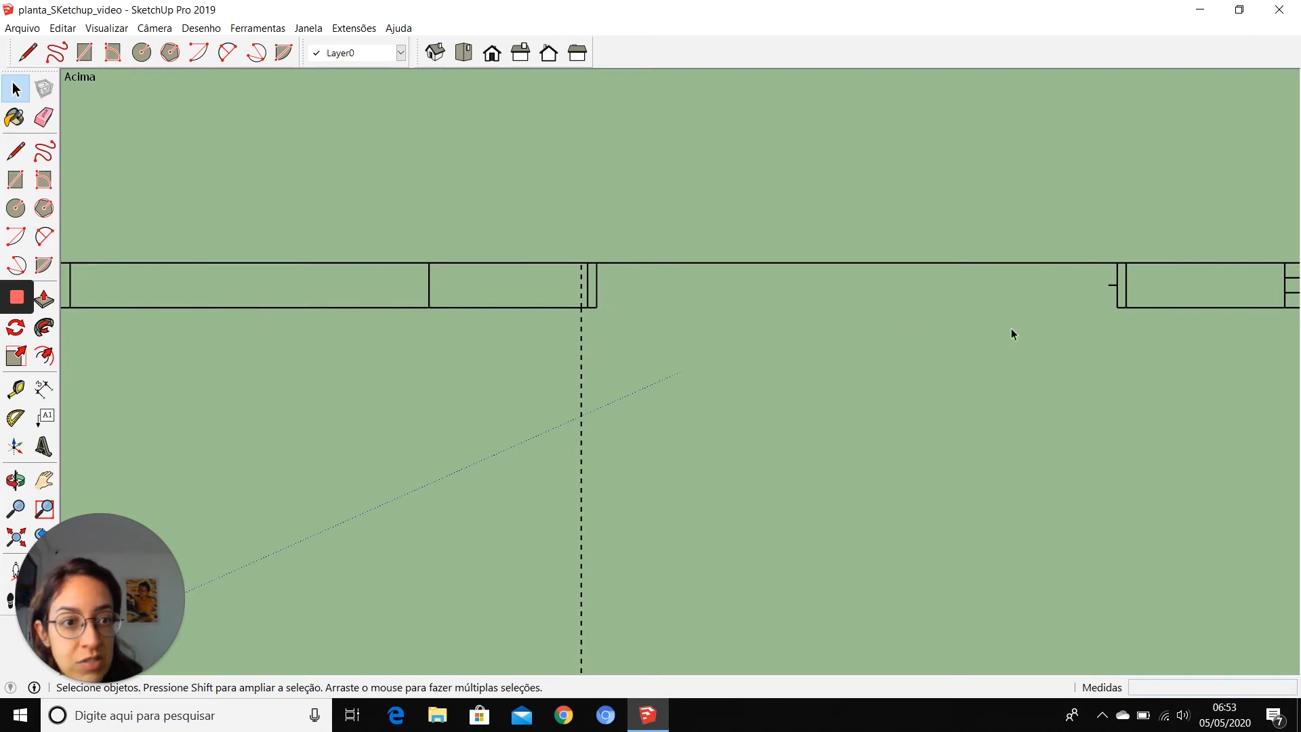
{"action": "left_click", "coordinate": [1113, 287]}
{"action": "key", "text": "Delete"}
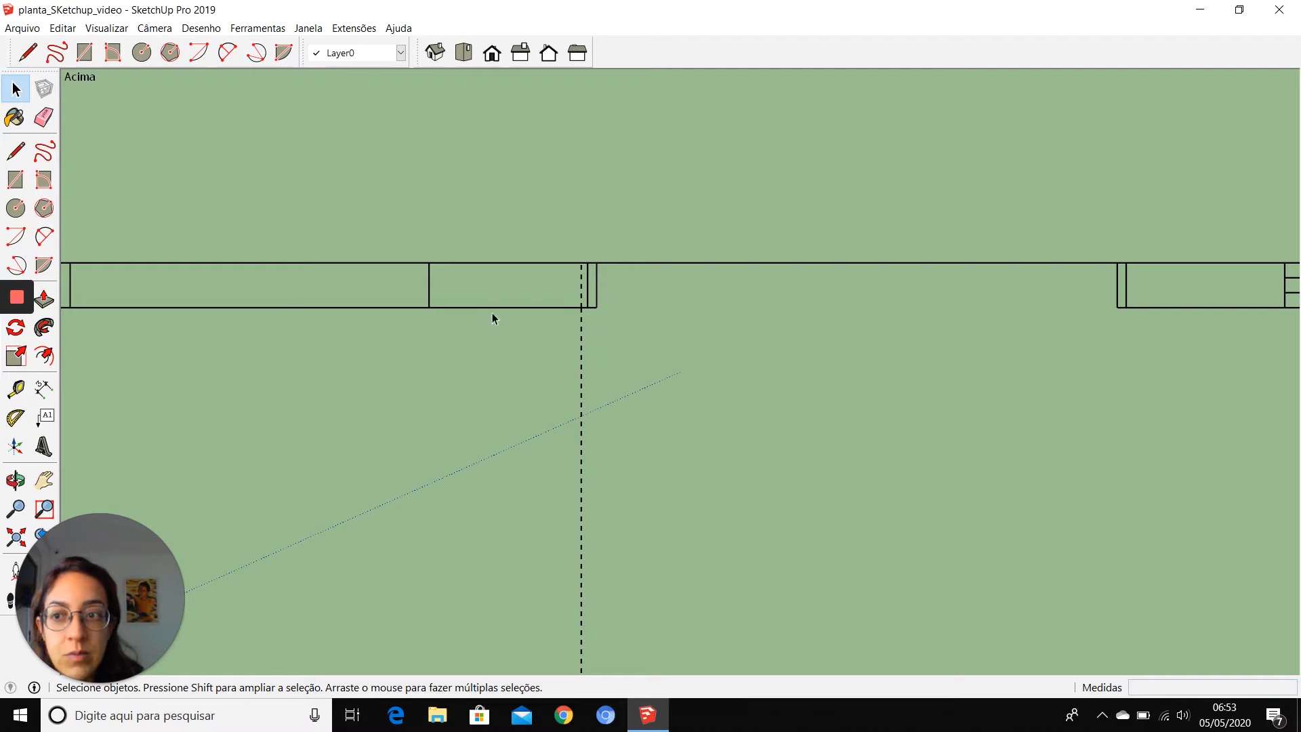
- Draw a 1.74 m line between the jambs' inner corners to close the double door opening, and delete the resulting face
{"action": "left_click", "coordinate": [16, 150]}
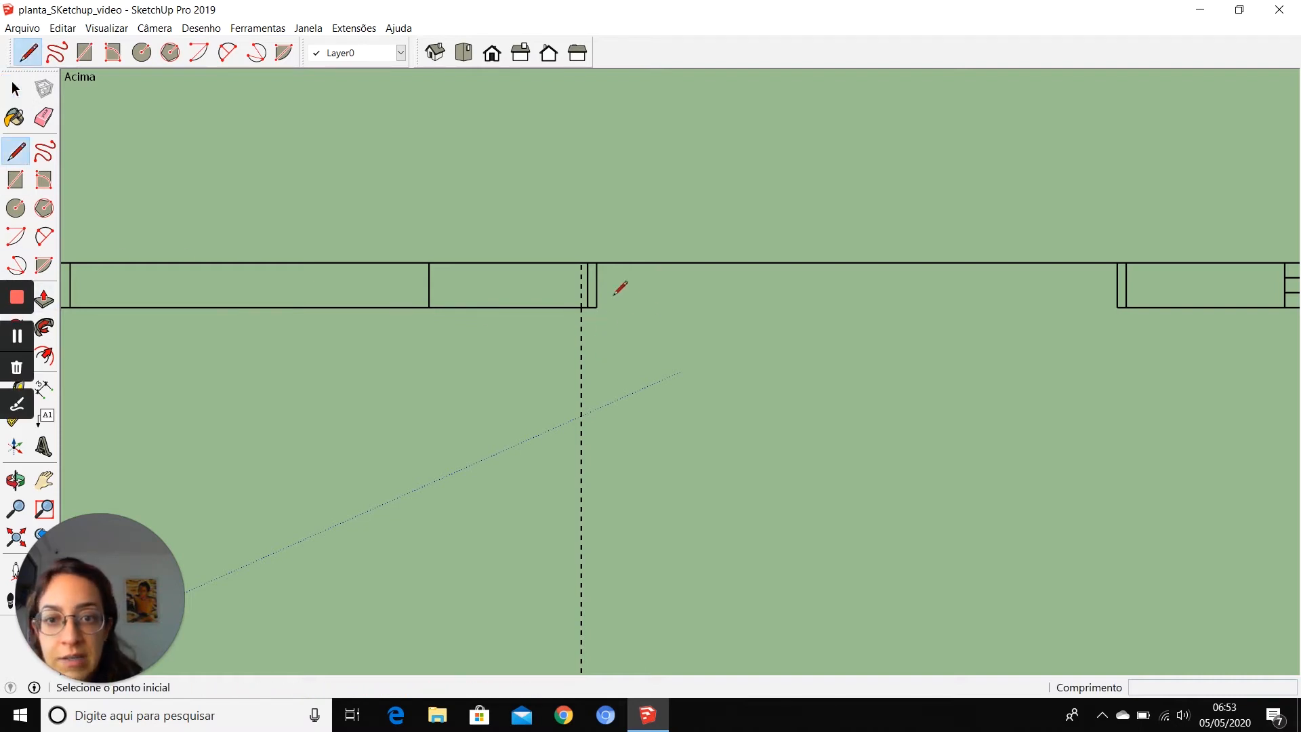
{"action": "left_click", "coordinate": [597, 307]}
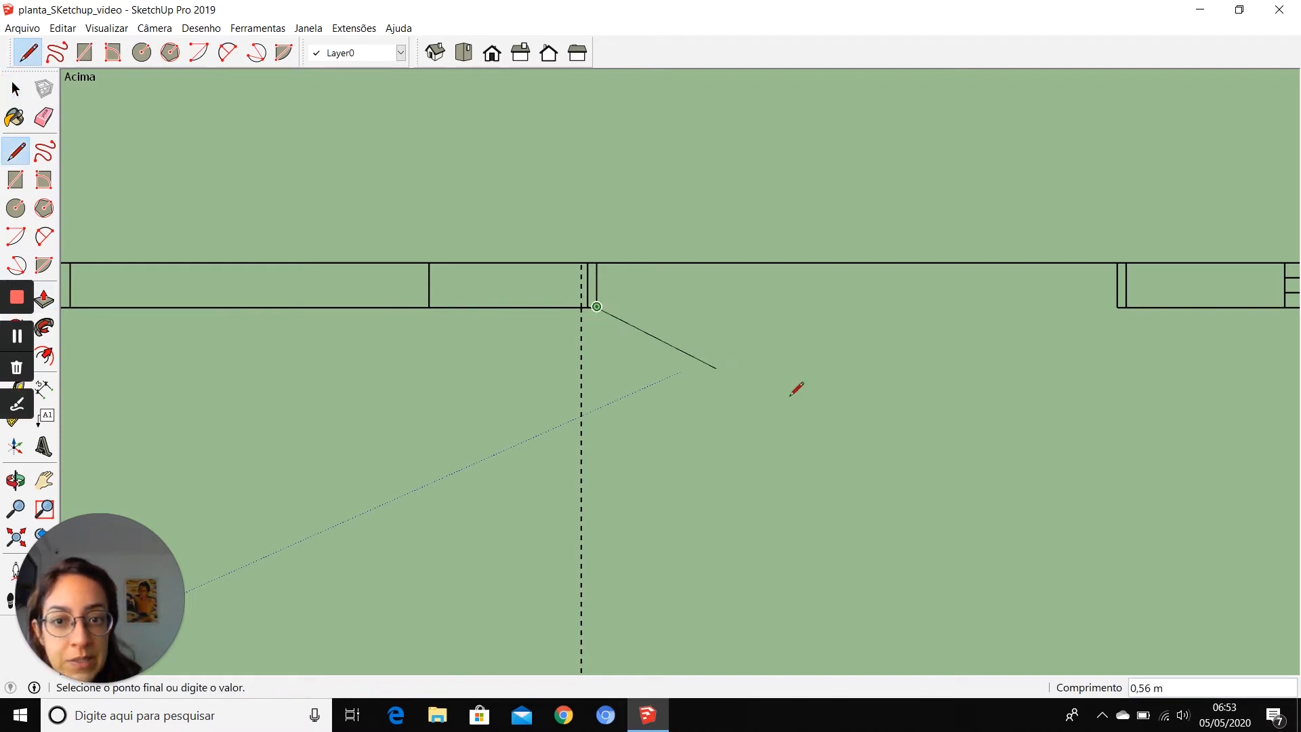
{"action": "left_click", "coordinate": [1117, 307]}
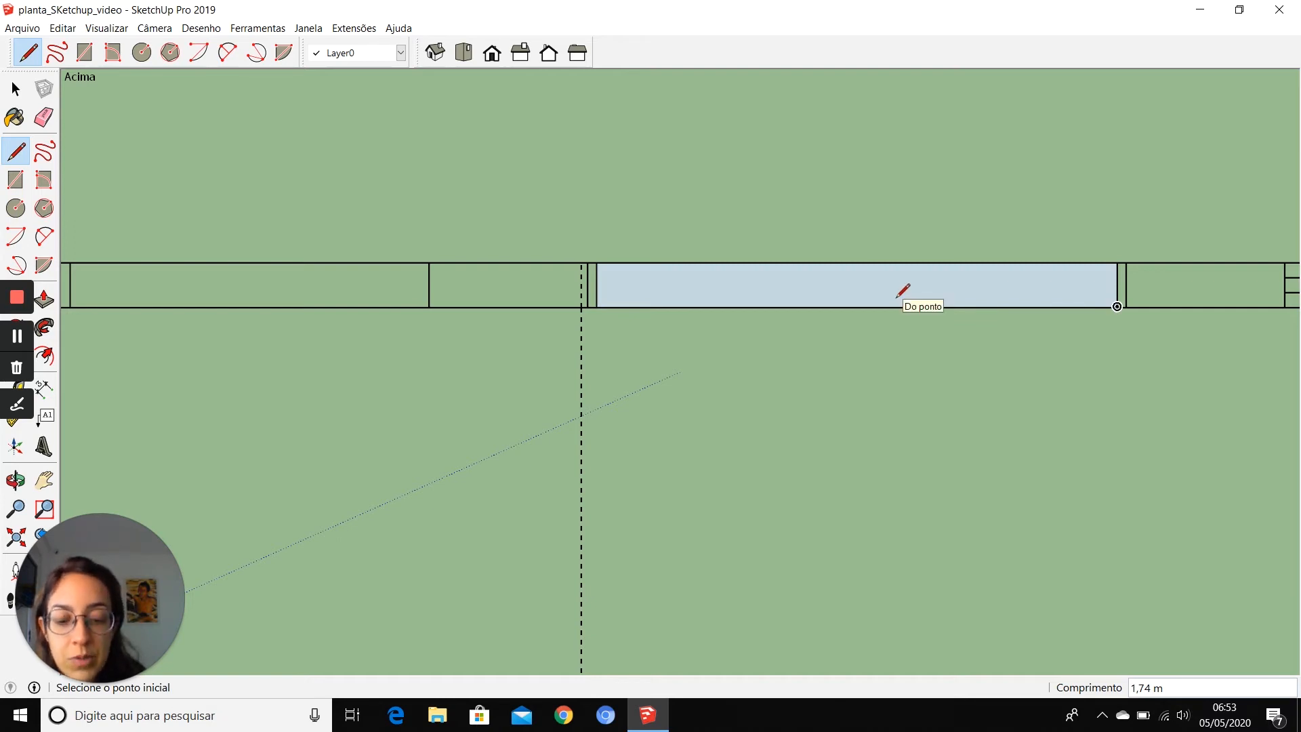
{"action": "key", "text": "space"}
{"action": "left_click", "coordinate": [893, 279]}
{"action": "key", "text": "Delete"}
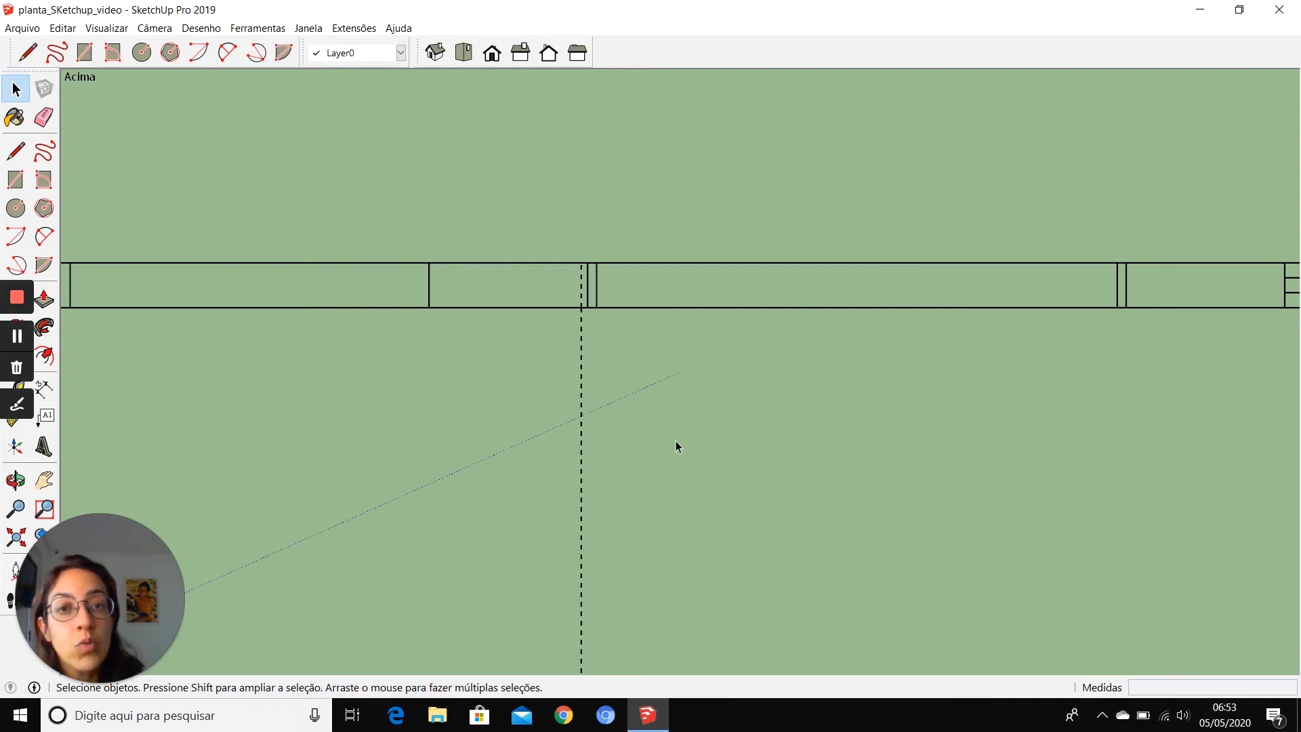
- Delete the vertical dashed eaves line crossing the living room, including its short remnant inside the front wall
{"action": "scroll", "coordinate": [605, 297], "scroll_direction": "down", "scroll_amount": 5}
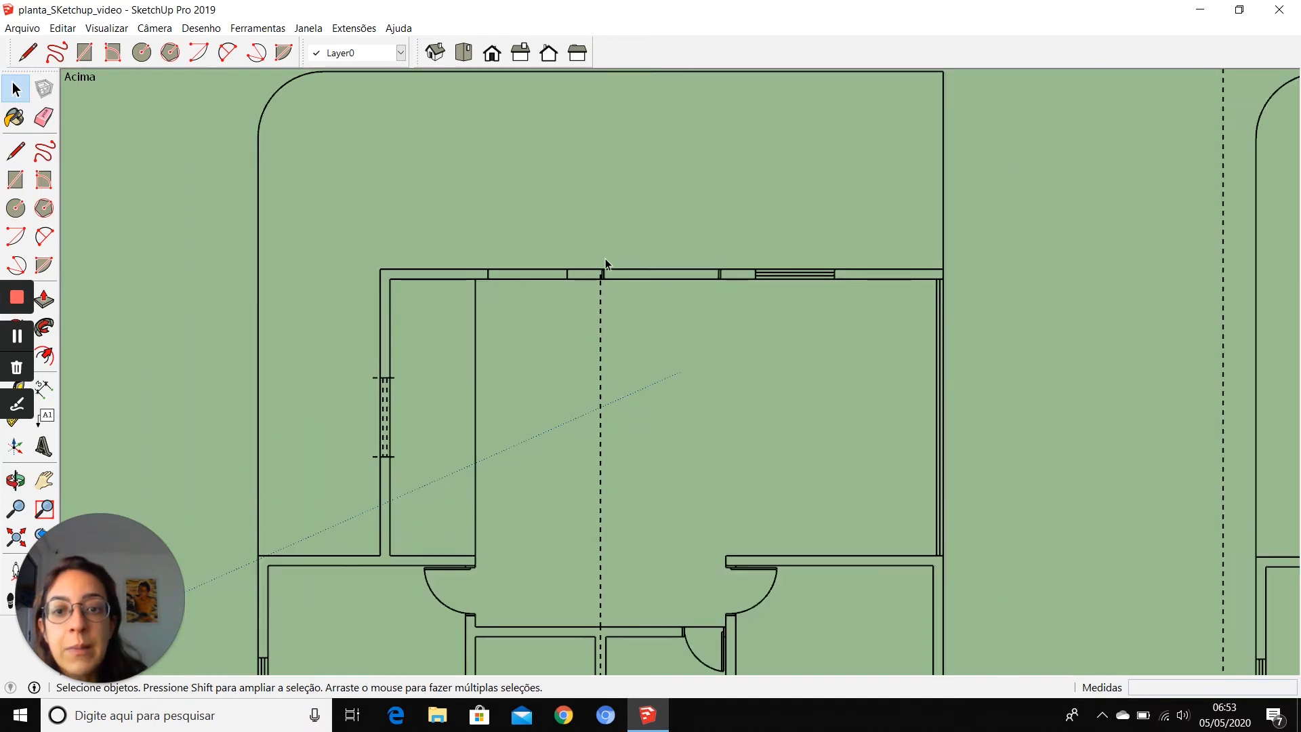
{"action": "left_click_drag", "start_coordinate": [639, 383], "coordinate": [550, 510]}
{"action": "key", "text": "Delete"}
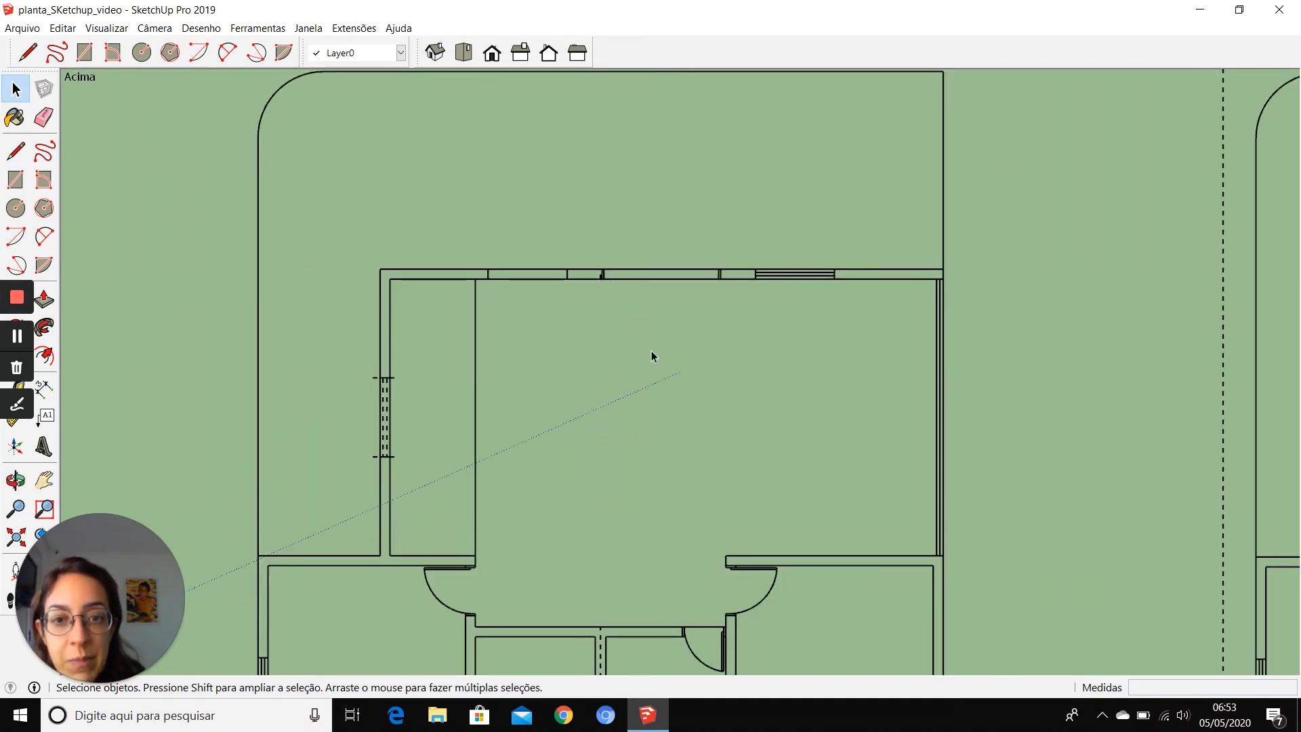
{"action": "scroll", "coordinate": [601, 269], "scroll_direction": "up", "scroll_amount": 6}
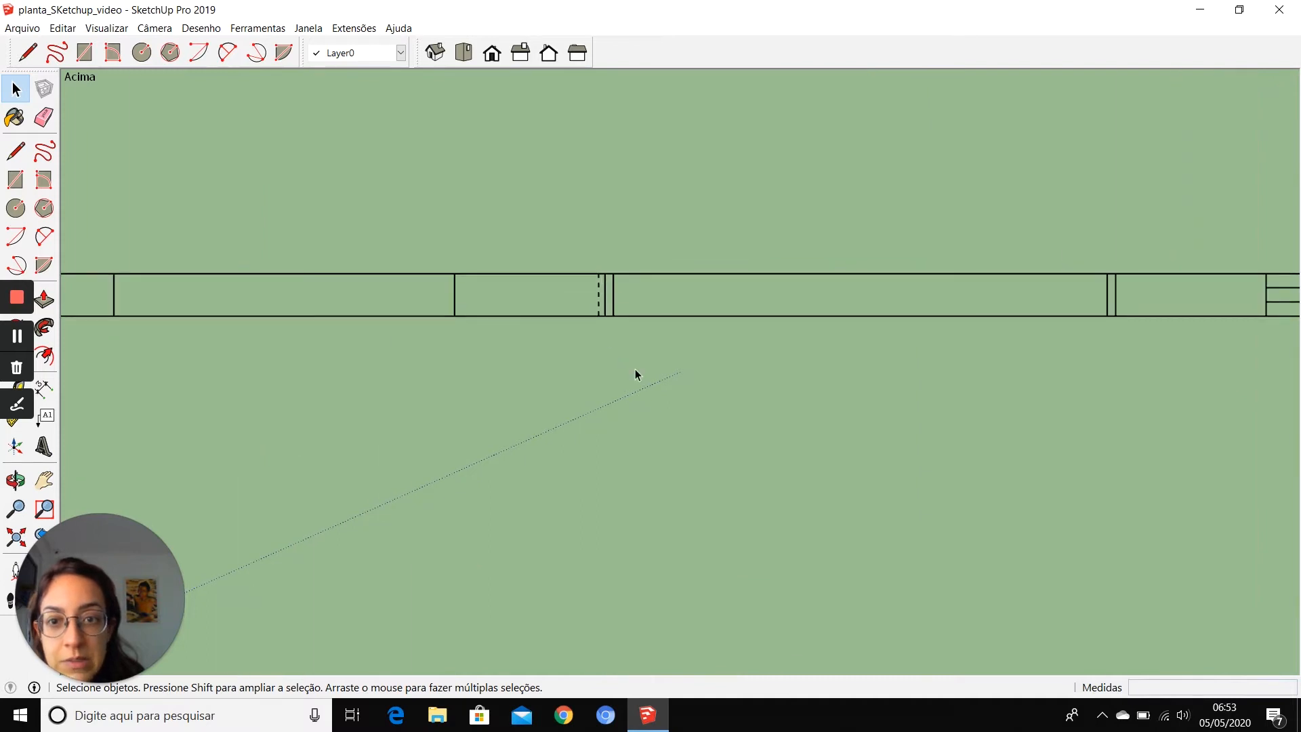
{"action": "scroll", "coordinate": [672, 375], "scroll_direction": "down", "scroll_amount": 2}
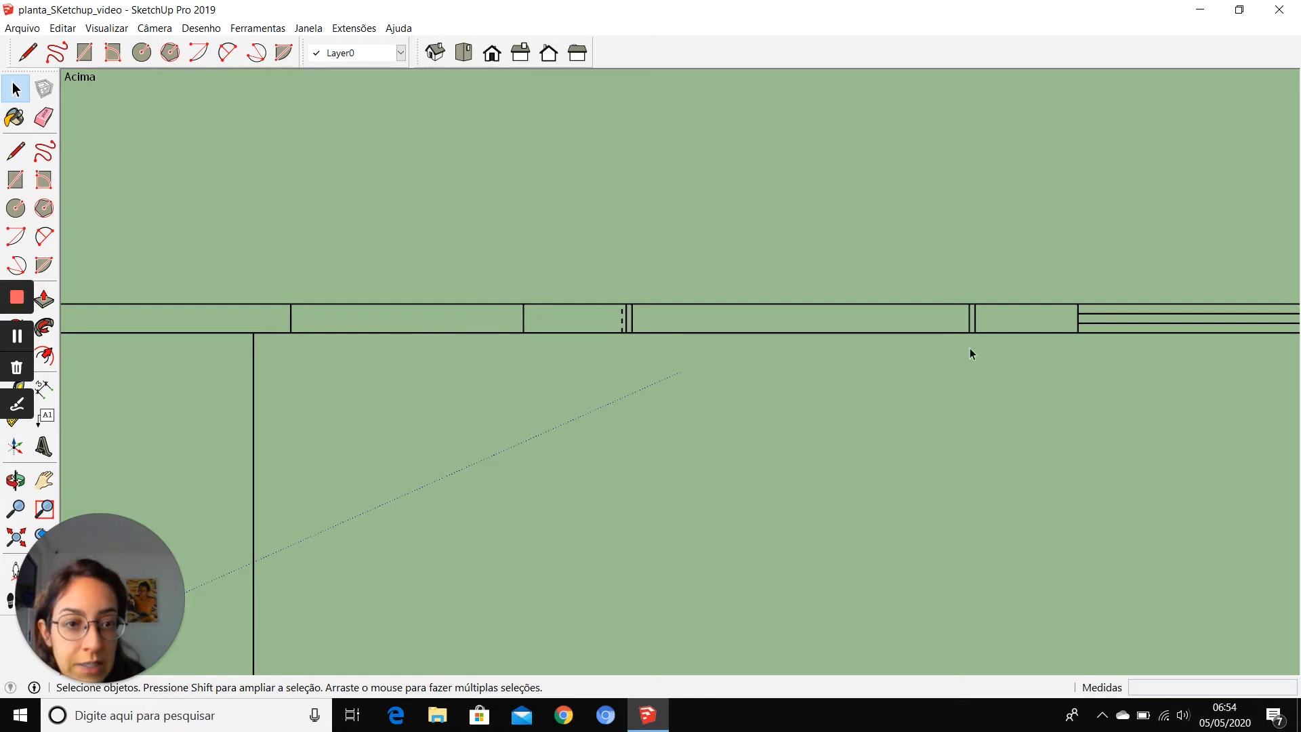
{"action": "scroll", "coordinate": [630, 327], "scroll_direction": "up", "scroll_amount": 4}
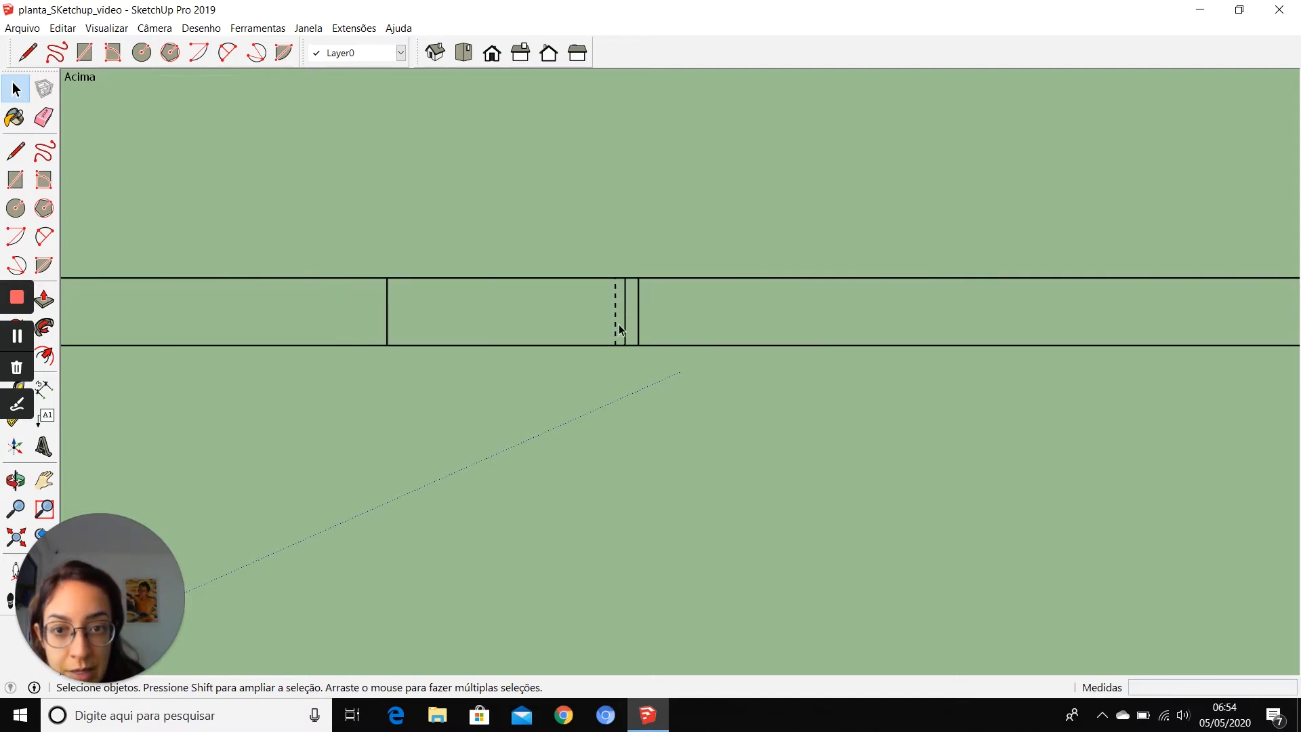
{"action": "scroll", "coordinate": [400, 332], "scroll_direction": "down", "scroll_amount": 3}
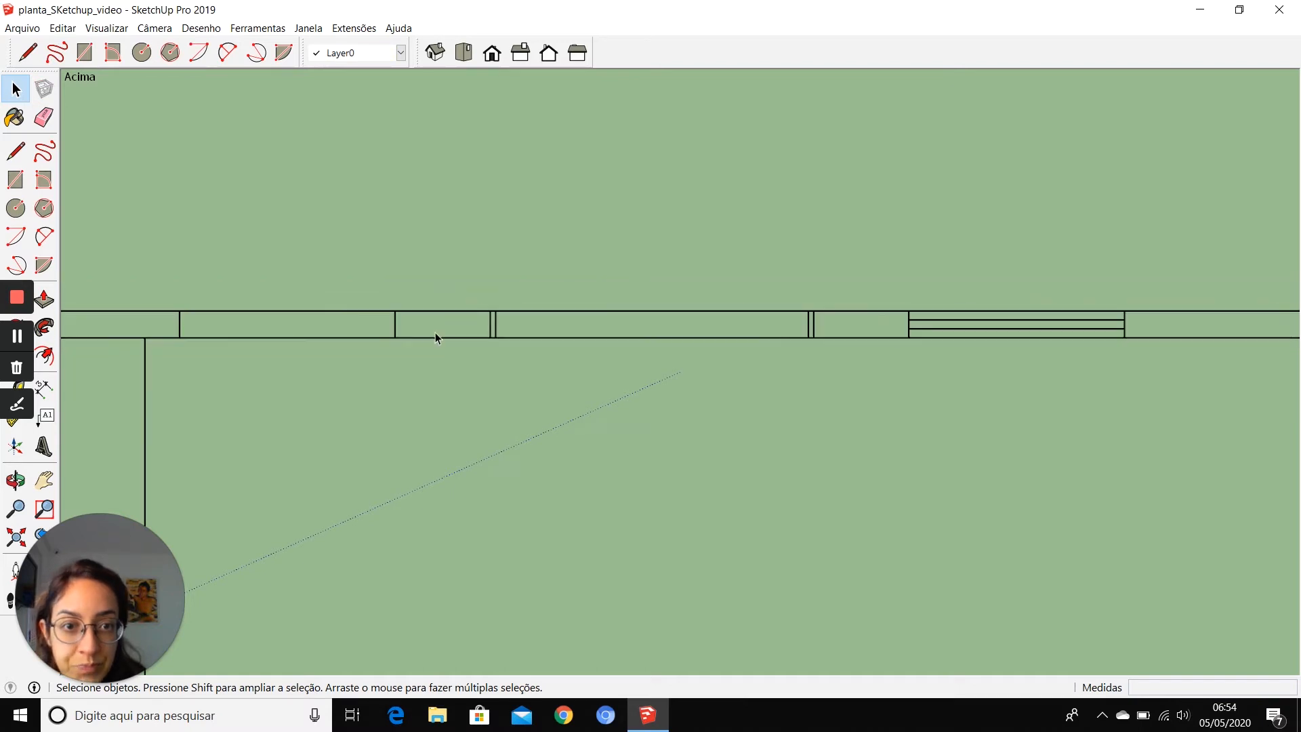
- Delete the inner glazing lines of the window right of the double door in the front wall
{"action": "scroll", "coordinate": [1081, 328], "scroll_direction": "up", "scroll_amount": 3}
{"action": "left_click", "coordinate": [1070, 300]}
{"action": "key", "text": "Delete"}
{"action": "scroll", "coordinate": [771, 246], "scroll_direction": "down", "scroll_amount": 9}
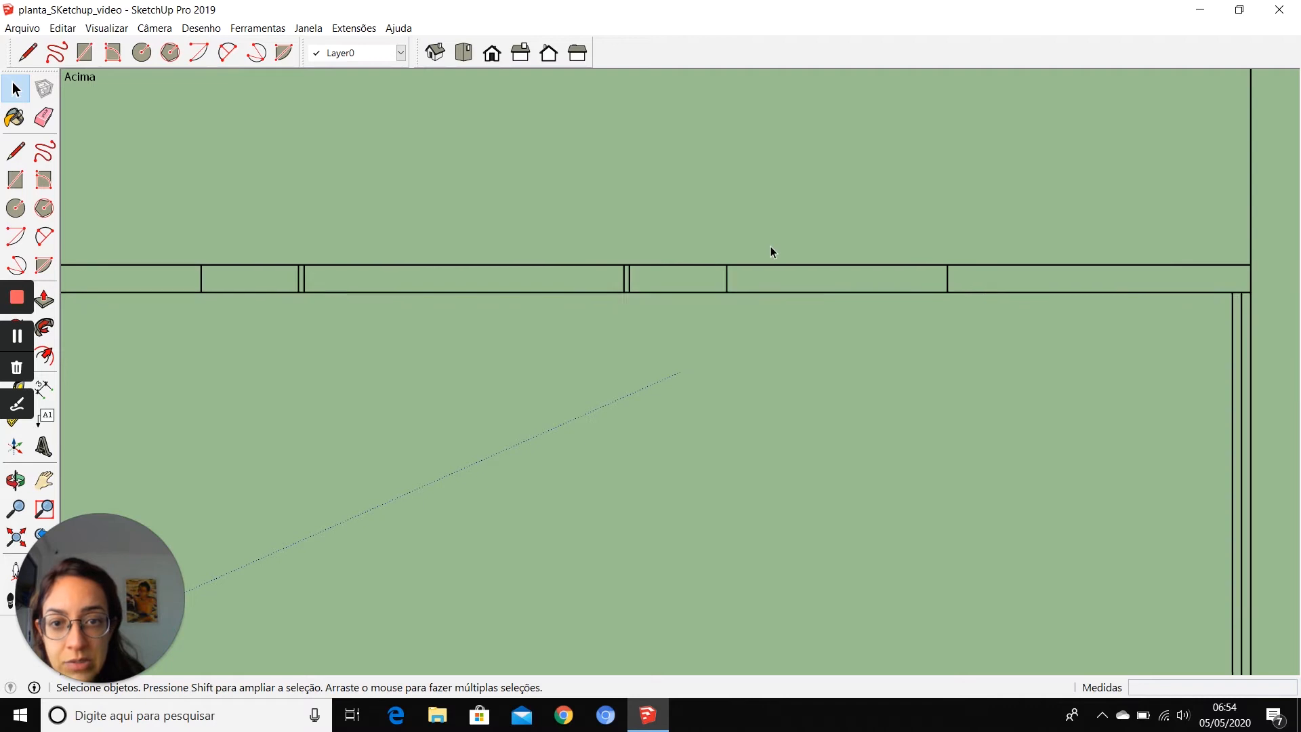
- Delete the thin line dividing the large room, plus the dashed inner lines and projecting ticks of the side wall's window
{"action": "scroll", "coordinate": [770, 246], "scroll_direction": "down", "scroll_amount": 2}
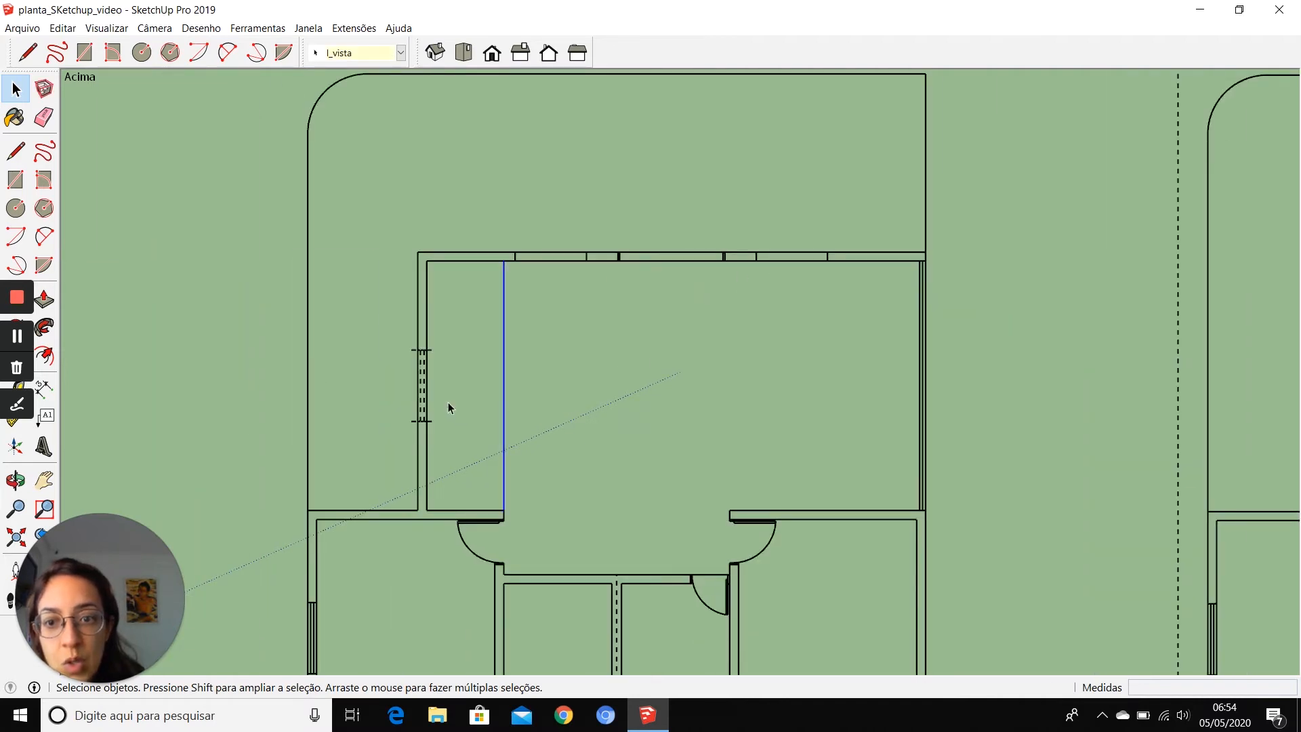
{"action": "scroll", "coordinate": [406, 424], "scroll_direction": "up", "scroll_amount": 3}
{"action": "left_click_drag", "start_coordinate": [422, 440], "coordinate": [412, 268]}
{"action": "key", "text": "Delete"}
{"action": "left_click_drag", "start_coordinate": [478, 434], "coordinate": [449, 278]}
{"action": "key", "text": "Delete"}
{"action": "scroll", "coordinate": [440, 333], "scroll_direction": "up", "scroll_amount": 2}
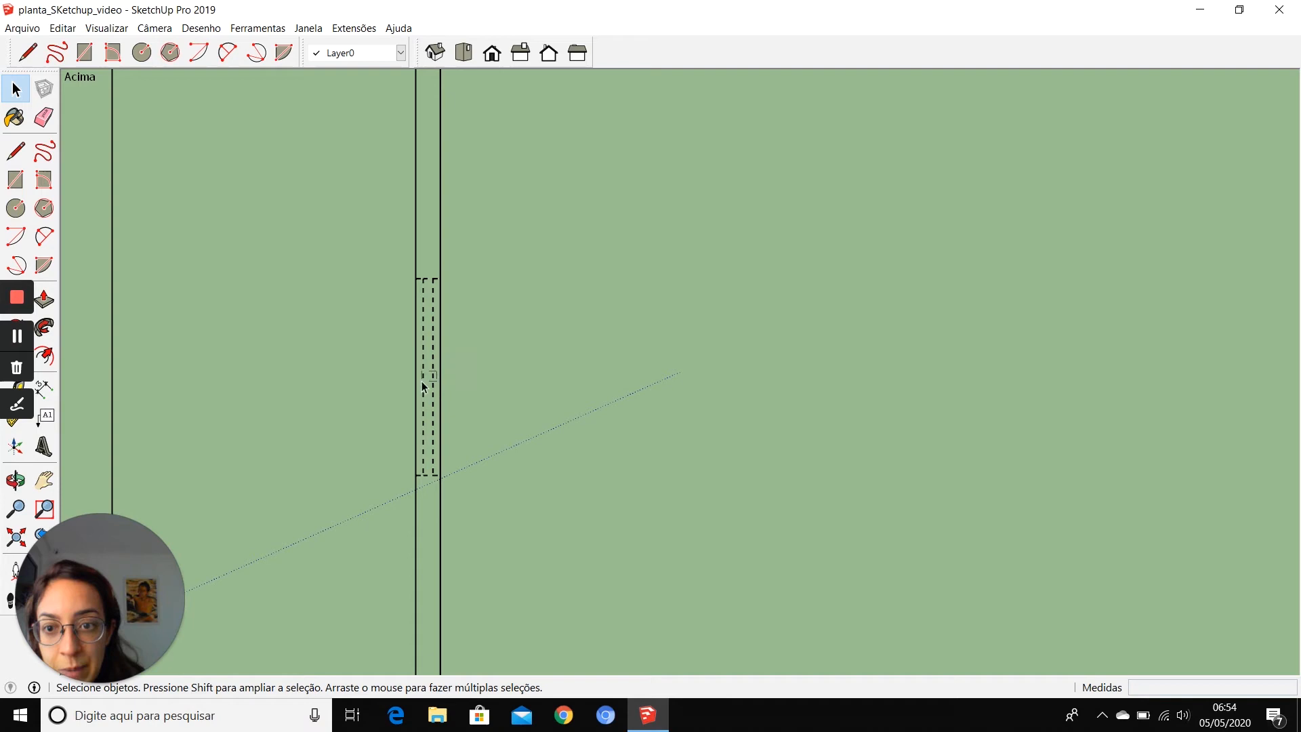
{"action": "left_click", "coordinate": [424, 385]}
{"action": "left_click", "coordinate": [395, 377]}
{"action": "scroll", "coordinate": [360, 282], "scroll_direction": "down", "scroll_amount": 5}
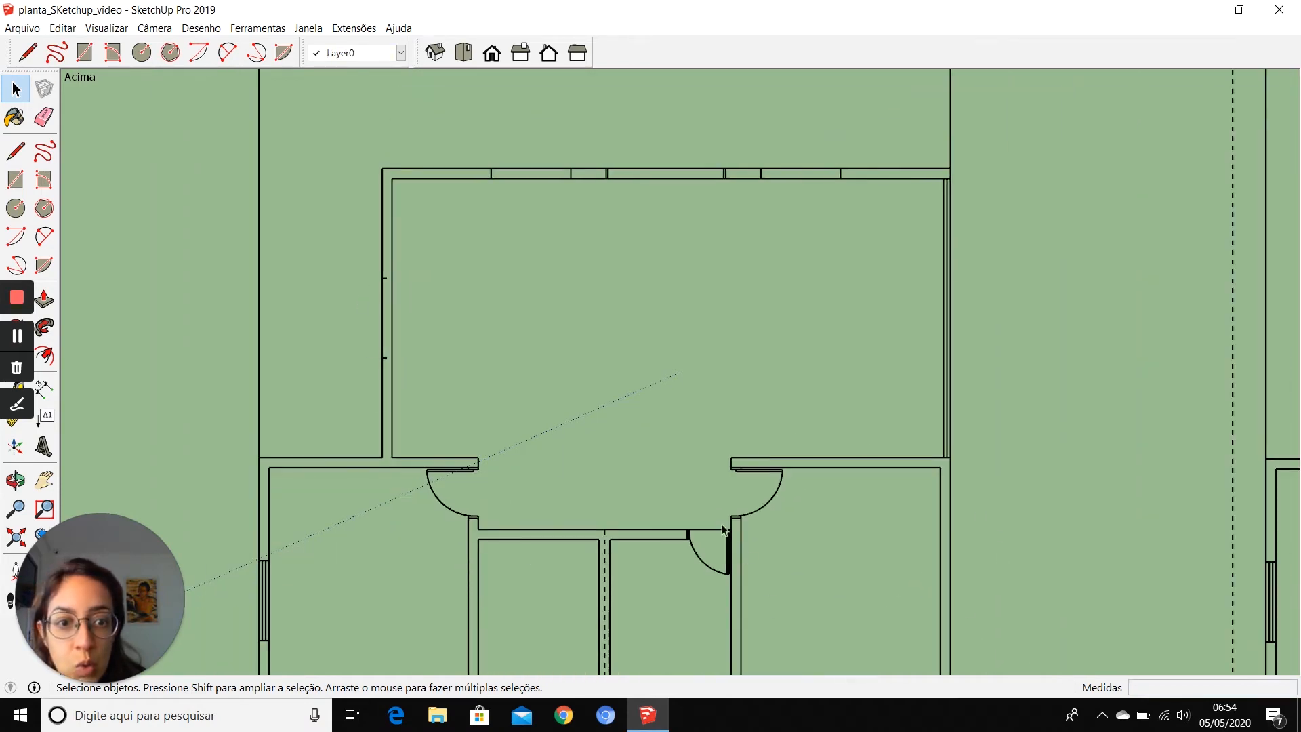
- Examine the plans in the left column for remaining door, window and eaves lines
{"action": "scroll", "coordinate": [953, 343], "scroll_direction": "up", "scroll_amount": 3}
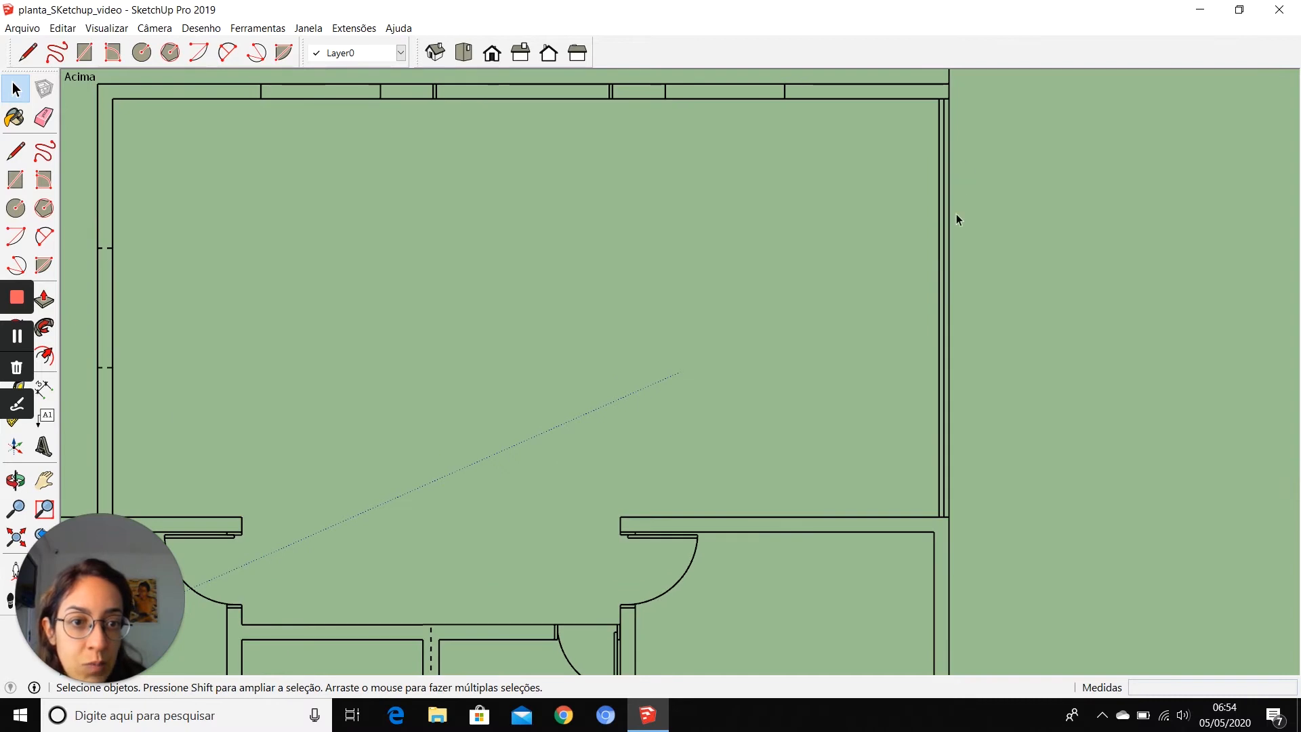
{"action": "scroll", "coordinate": [925, 177], "scroll_direction": "down", "scroll_amount": 3}
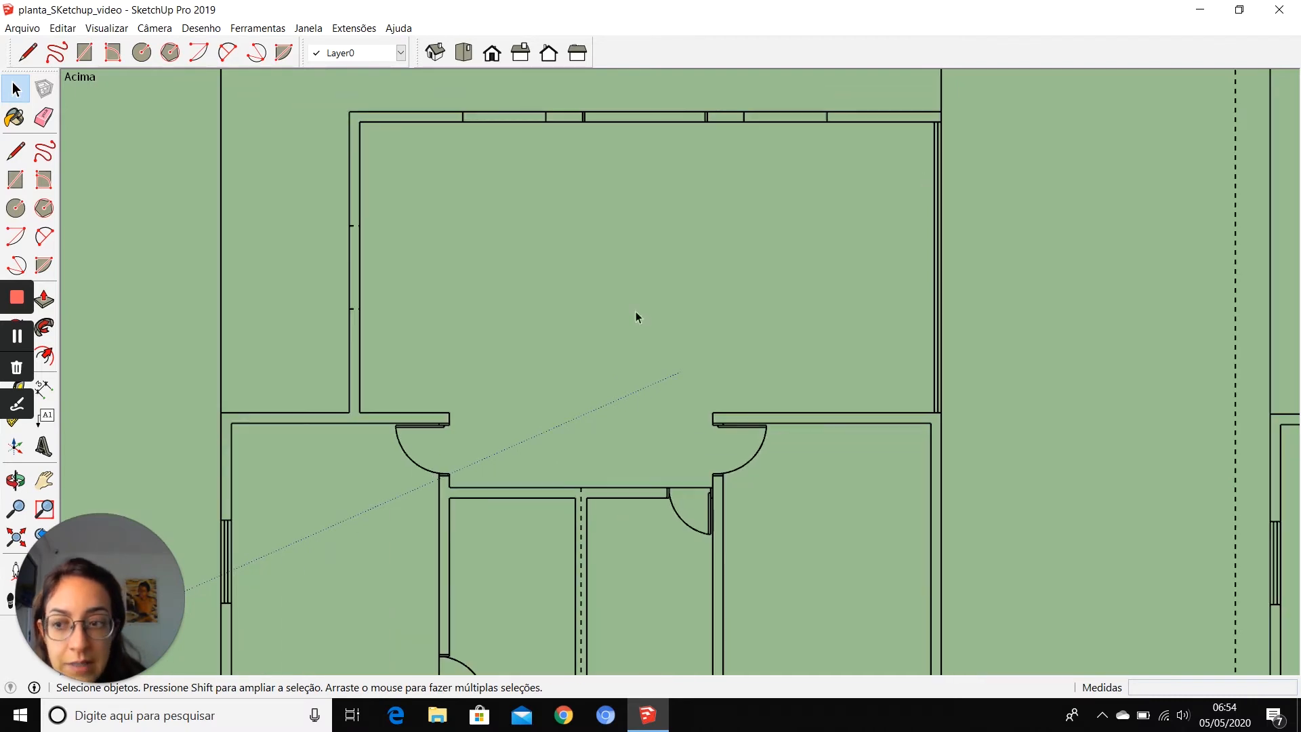
{"action": "scroll", "coordinate": [320, 296], "scroll_direction": "down", "scroll_amount": 2}
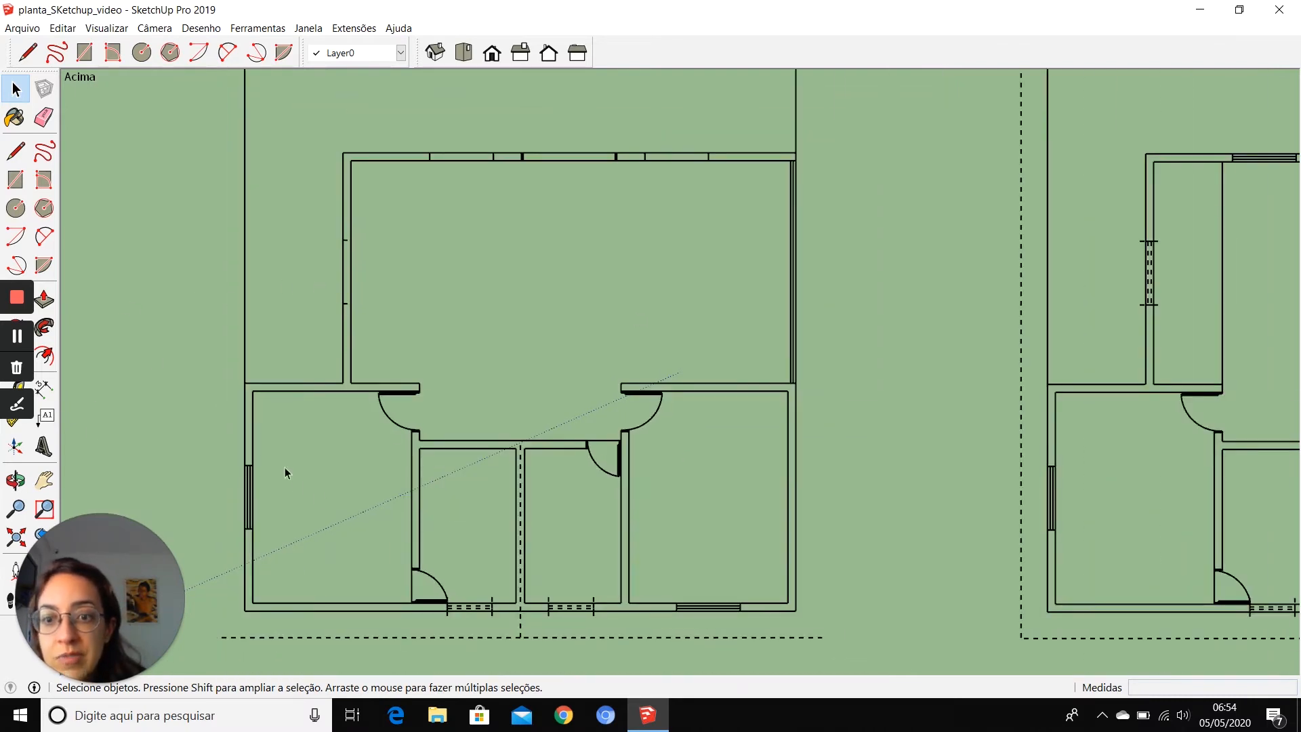
{"action": "scroll", "coordinate": [698, 623], "scroll_direction": "down", "scroll_amount": 5}
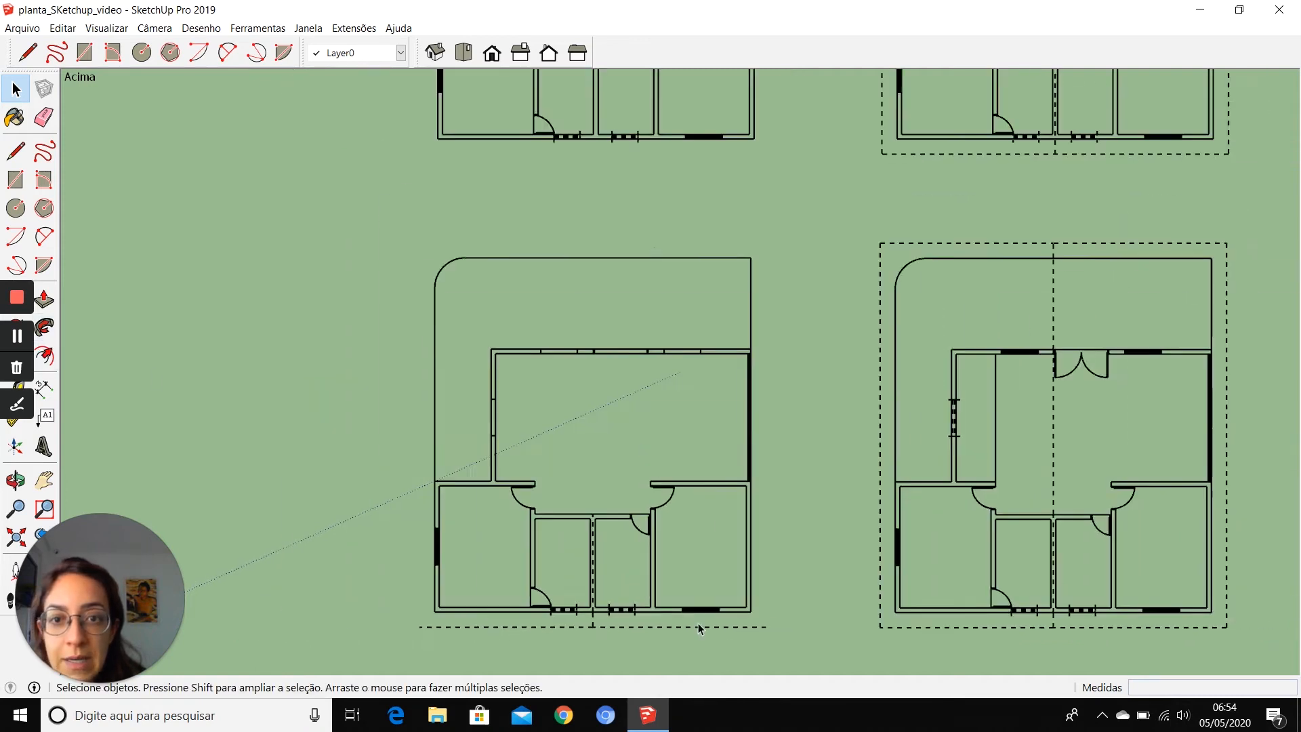
{"action": "scroll", "coordinate": [701, 629], "scroll_direction": "down", "scroll_amount": 1}
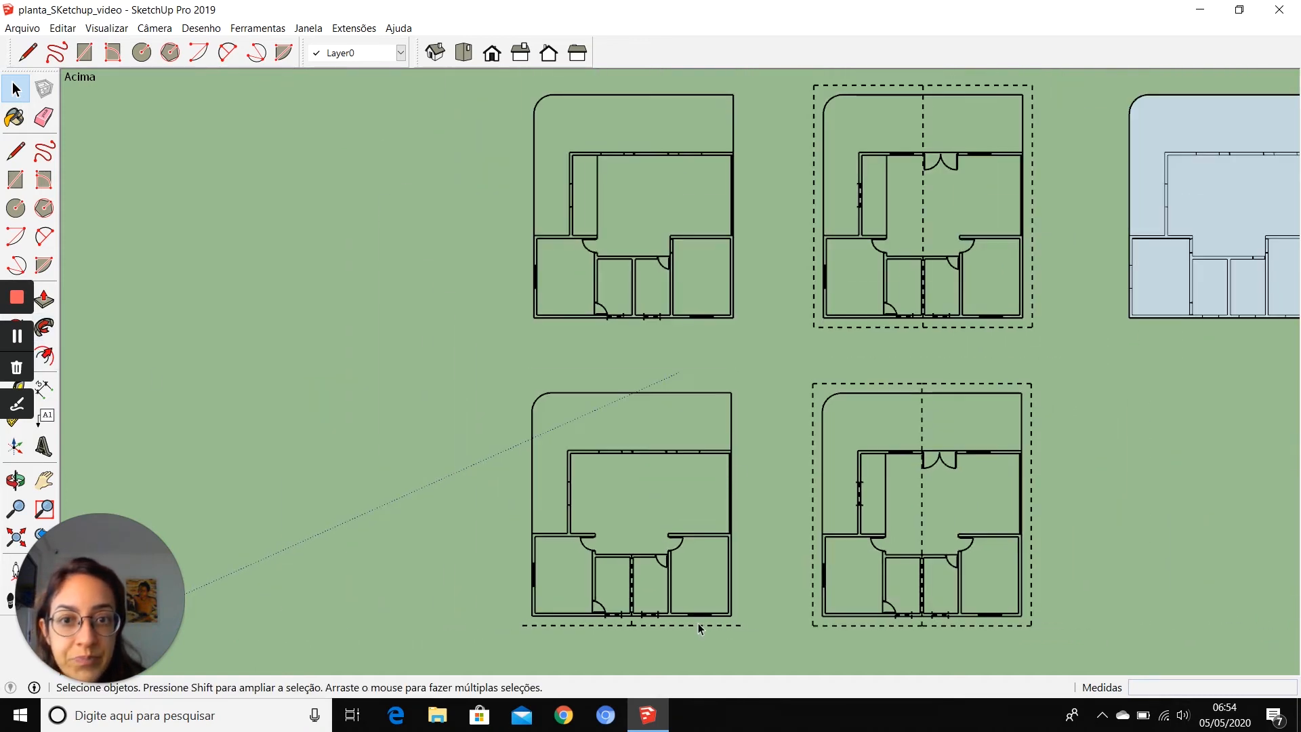
{"action": "scroll", "coordinate": [665, 206], "scroll_direction": "up", "scroll_amount": 5}
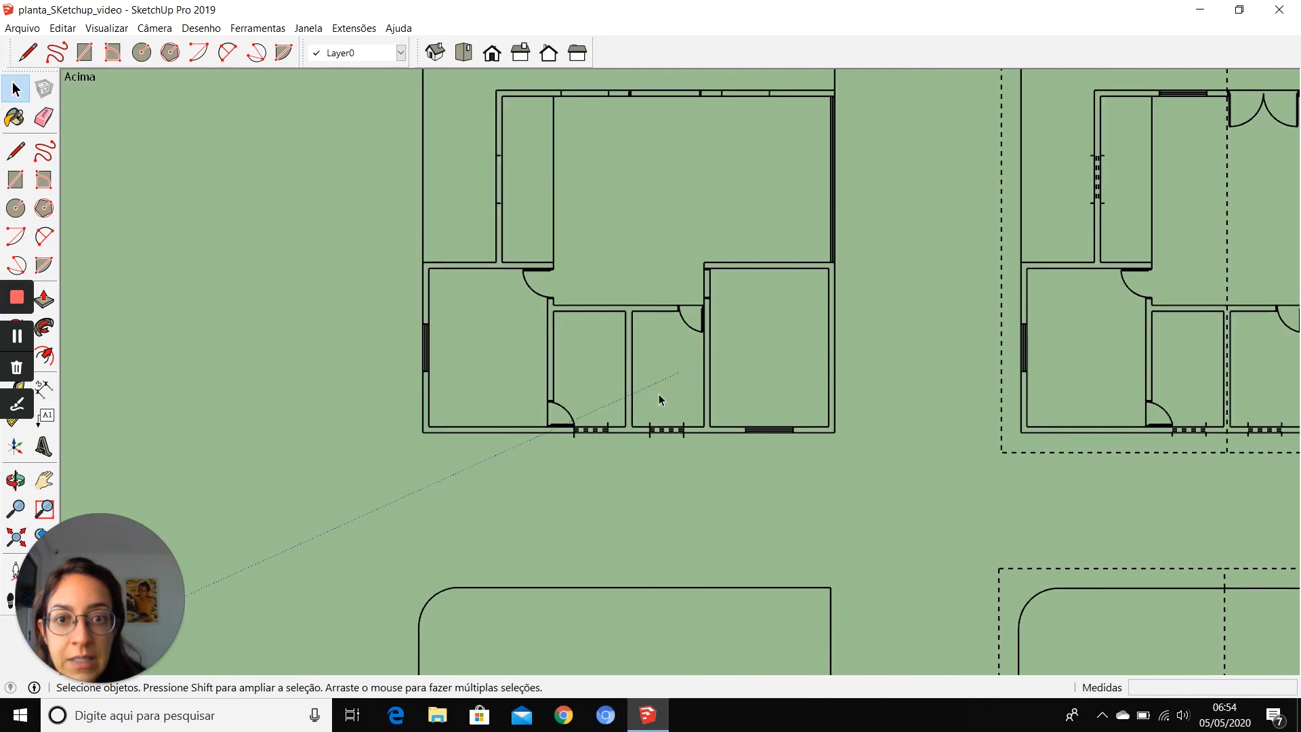
{"action": "scroll", "coordinate": [415, 360], "scroll_direction": "up", "scroll_amount": 8}
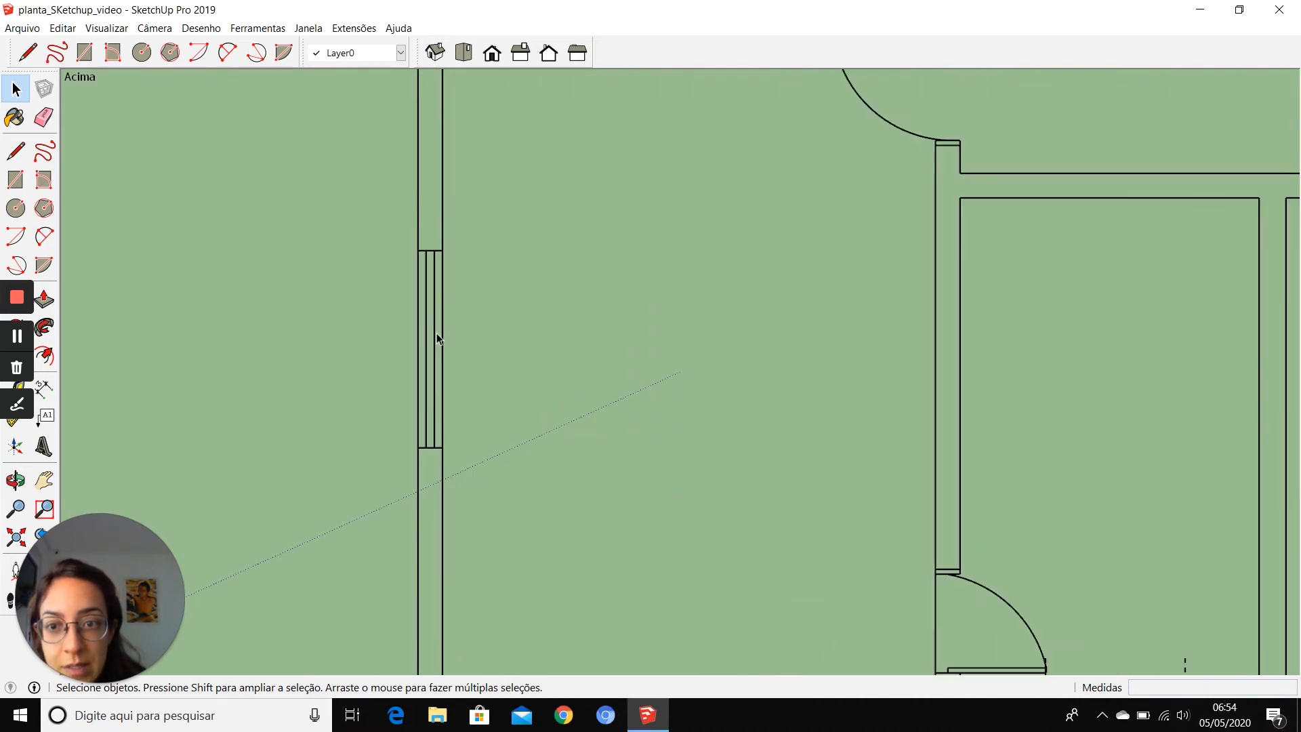
{"action": "scroll", "coordinate": [297, 347], "scroll_direction": "down", "scroll_amount": 3}
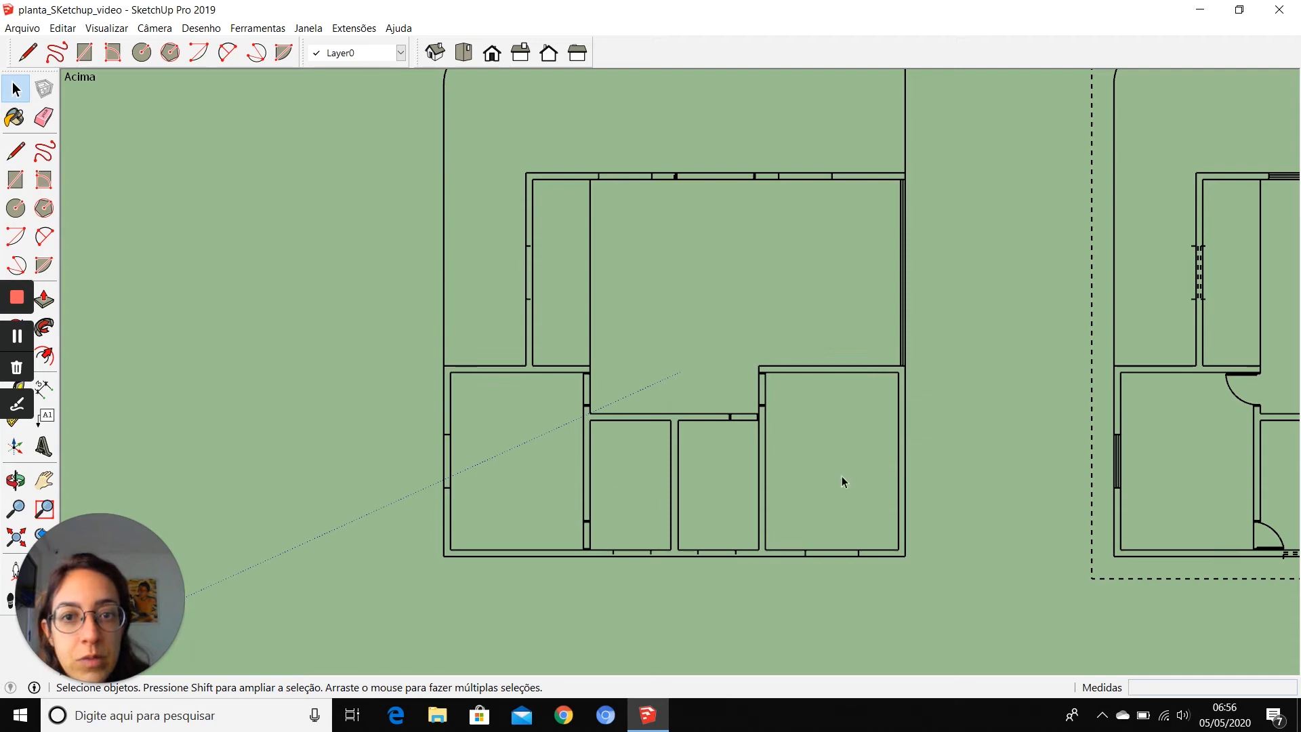
- Delete the leftover dashed eaves segment inside the front wall beside the double door opening of the upper plan
{"action": "scroll", "coordinate": [762, 162], "scroll_direction": "up", "scroll_amount": 5}
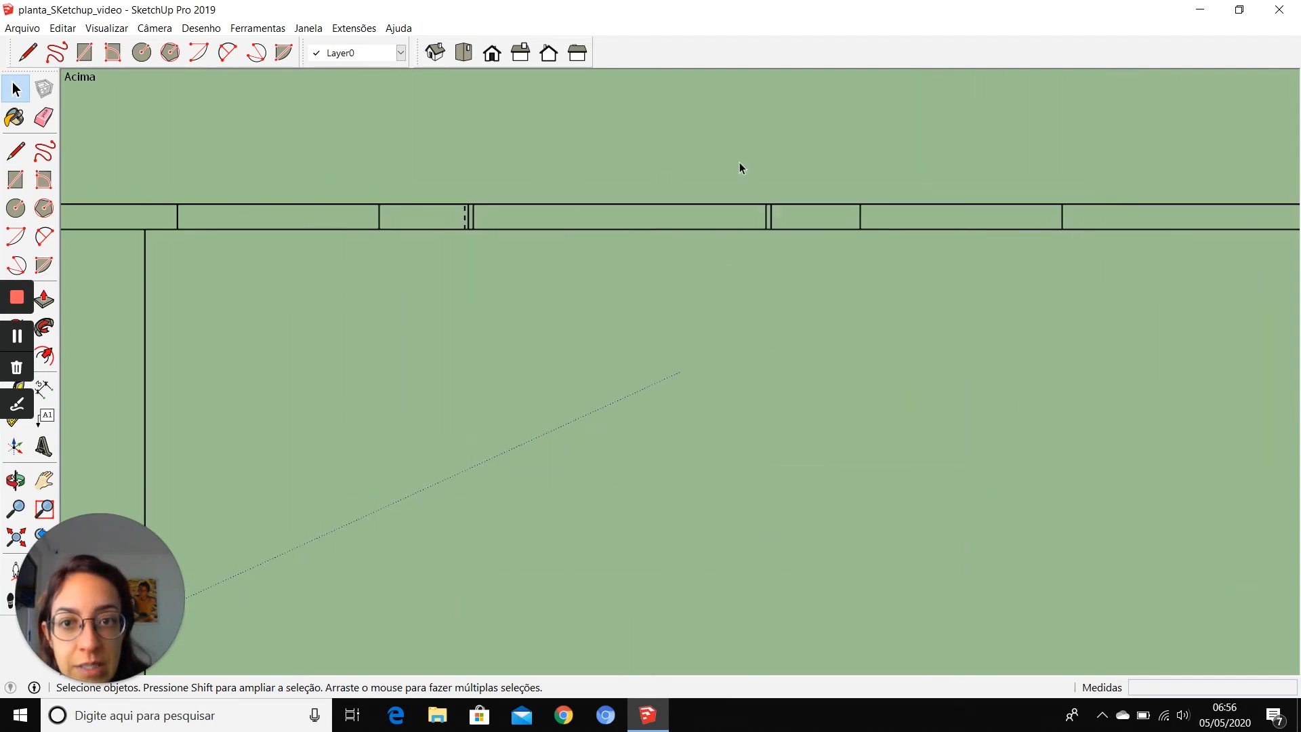
{"action": "scroll", "coordinate": [416, 192], "scroll_direction": "up", "scroll_amount": 1}
{"action": "left_click", "coordinate": [448, 261]}
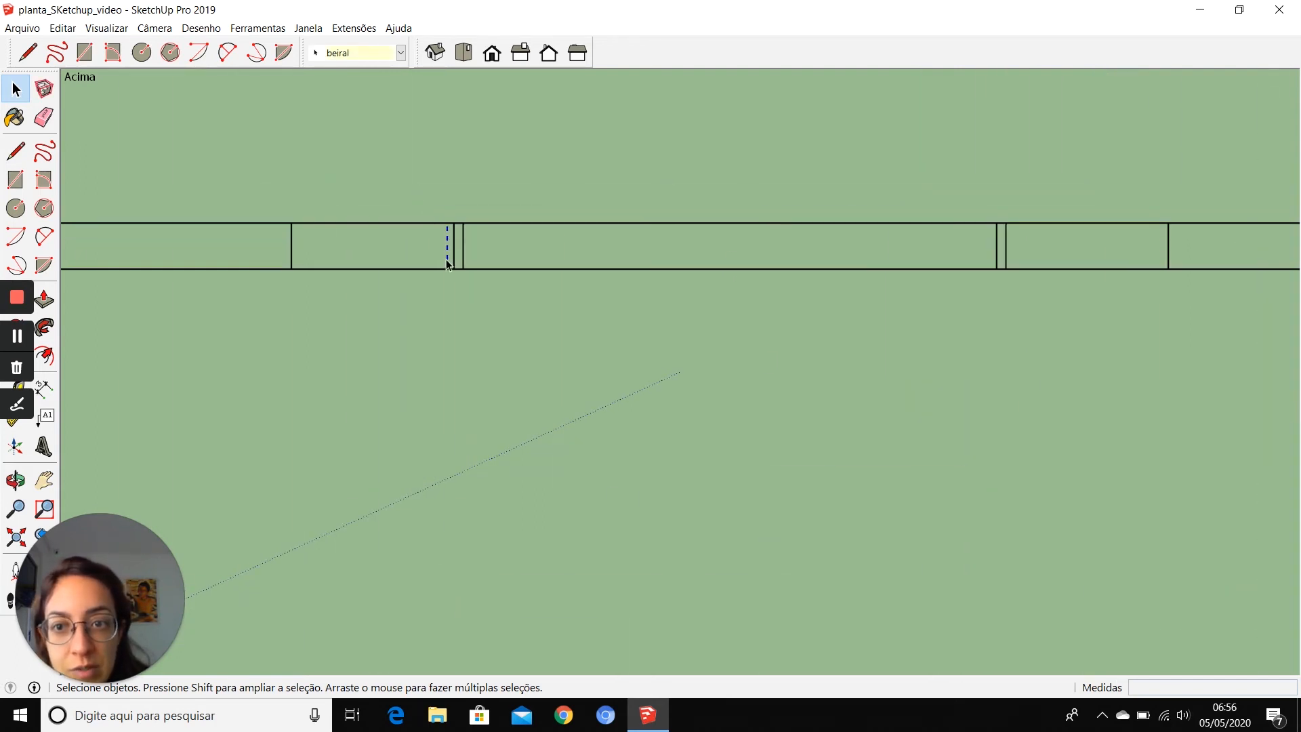
{"action": "key", "text": "Escape"}
- Delete the thin vertical line dividing the large room of the upper plan
{"action": "scroll", "coordinate": [440, 204], "scroll_direction": "down", "scroll_amount": 3}
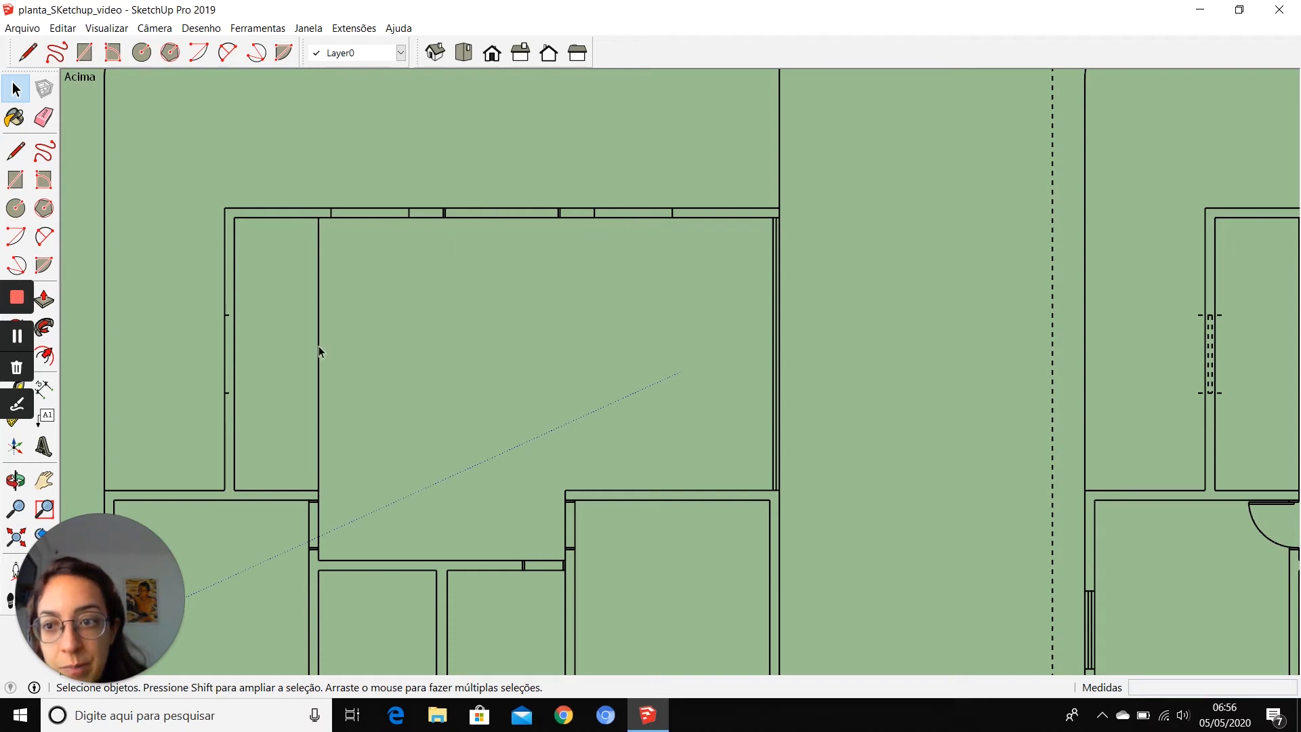
{"action": "left_click_drag", "start_coordinate": [371, 372], "coordinate": [272, 391]}
{"action": "left_click", "coordinate": [272, 384]}
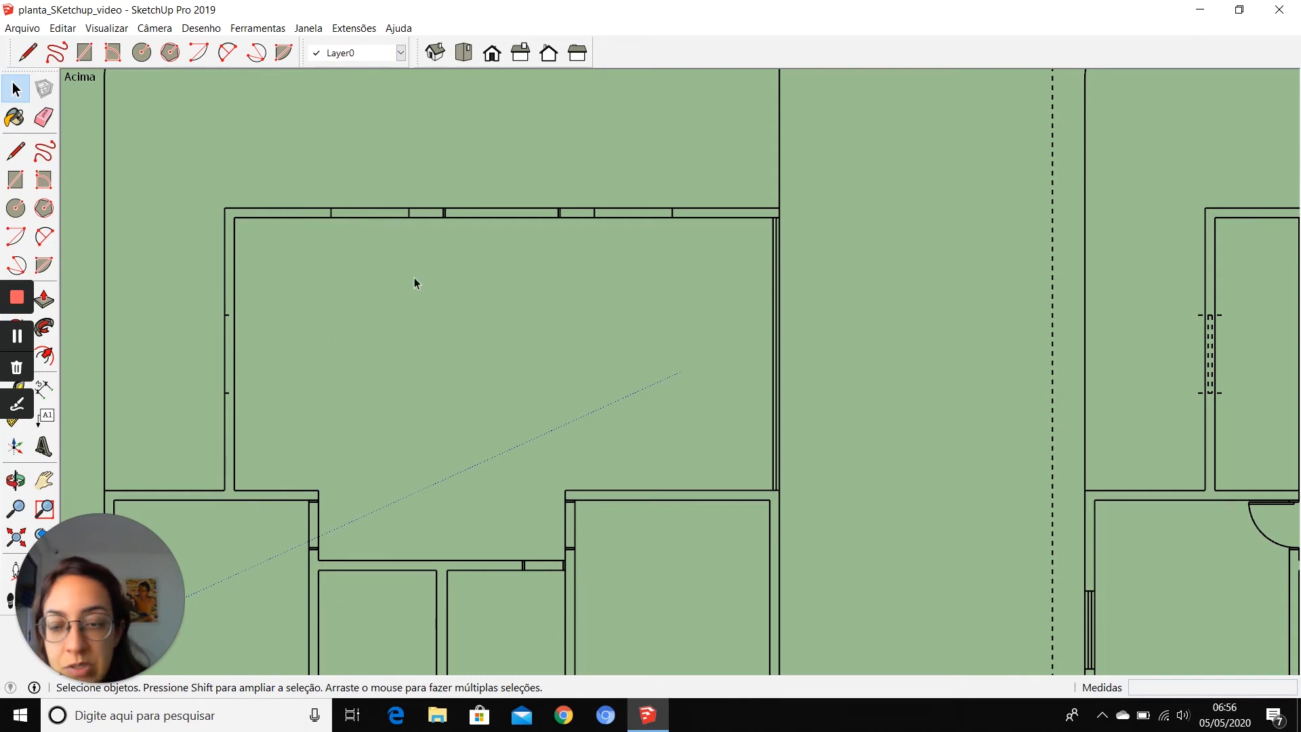
- Examine the cleaned upper plan's rooms and walls and compare it with the neighbouring plans
{"action": "scroll", "coordinate": [433, 179], "scroll_direction": "down", "scroll_amount": 5}
{"action": "scroll", "coordinate": [382, 336], "scroll_direction": "up", "scroll_amount": 3}
{"action": "scroll", "coordinate": [382, 336], "scroll_direction": "up", "scroll_amount": 2}
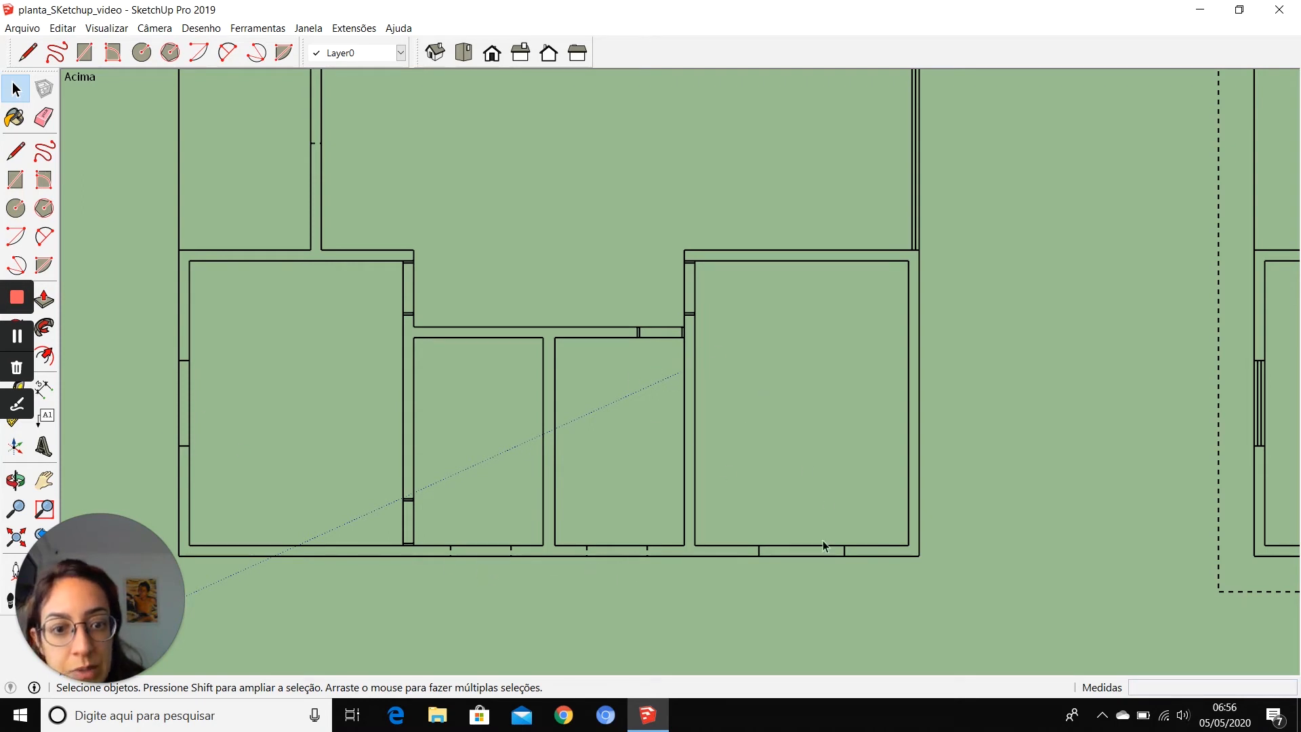
{"action": "scroll", "coordinate": [657, 289], "scroll_direction": "down", "scroll_amount": 4}
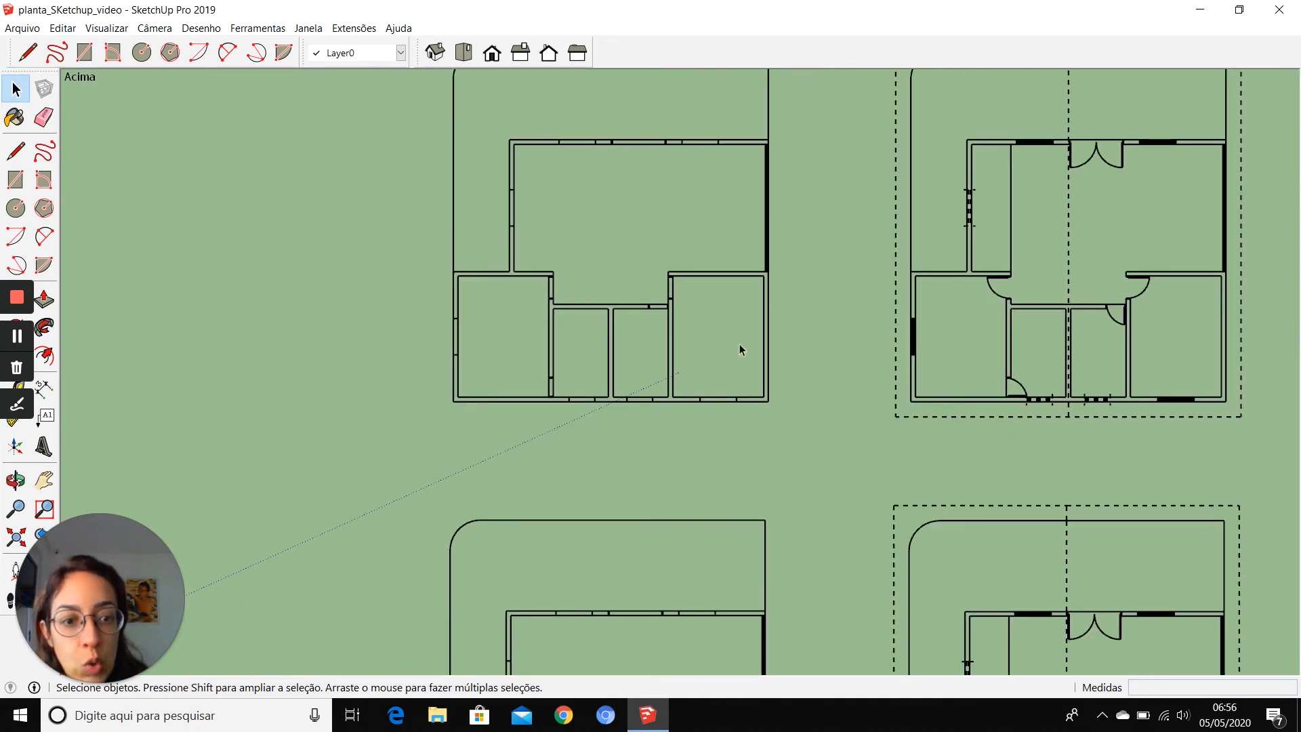
{"action": "scroll", "coordinate": [673, 306], "scroll_direction": "down", "scroll_amount": 2}
{"action": "scroll", "coordinate": [672, 306], "scroll_direction": "down", "scroll_amount": 1}
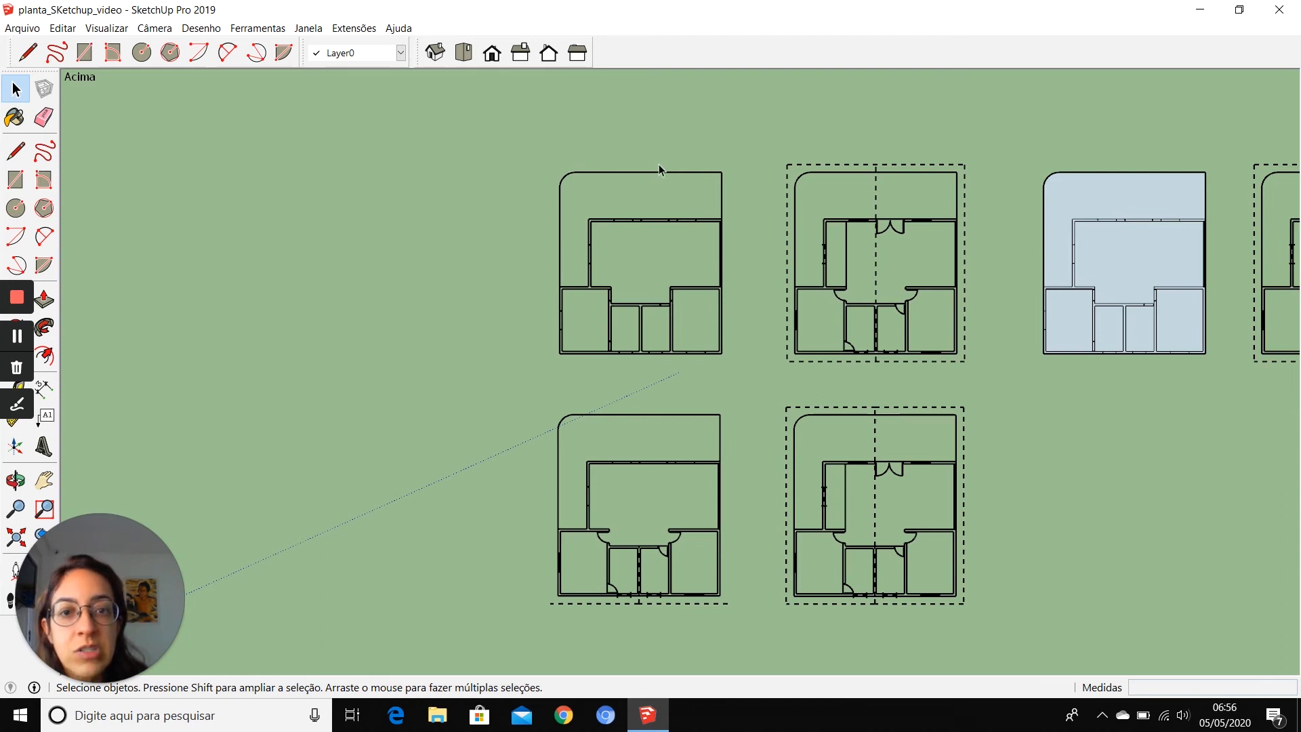
{"action": "scroll", "coordinate": [656, 164], "scroll_direction": "up", "scroll_amount": 1}
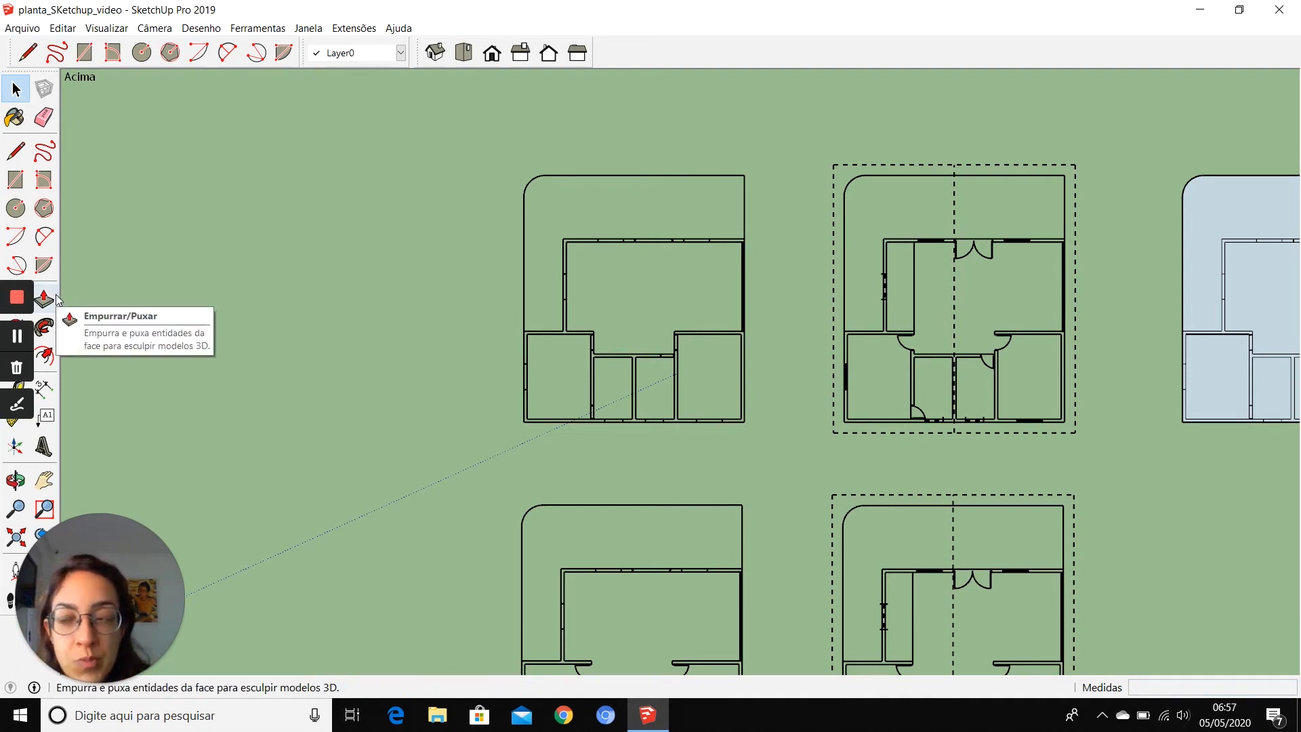
- Retrace the 3.00 m lot edge with the Line tool, from the front wall's outer corner to the lot corner, to fill the yard face
{"action": "left_click", "coordinate": [16, 153]}
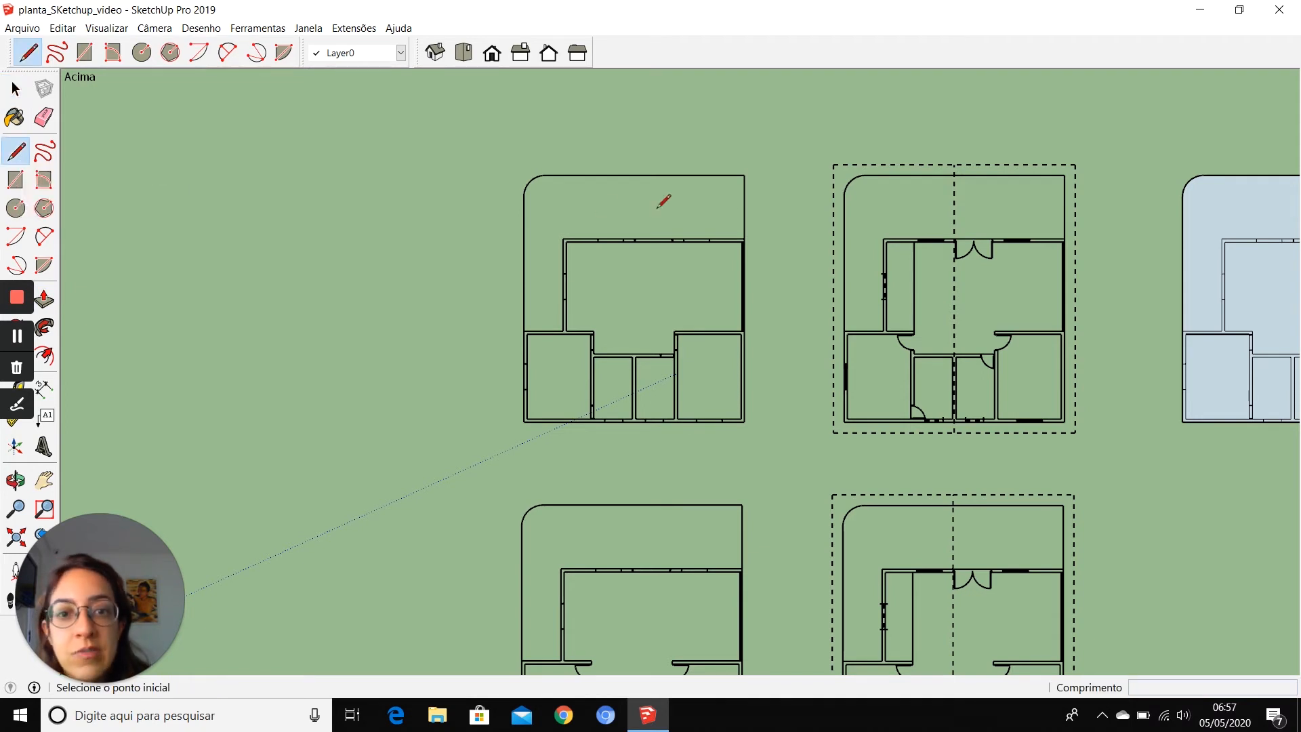
{"action": "scroll", "coordinate": [745, 237], "scroll_direction": "up", "scroll_amount": 1}
{"action": "left_click", "coordinate": [744, 239]}
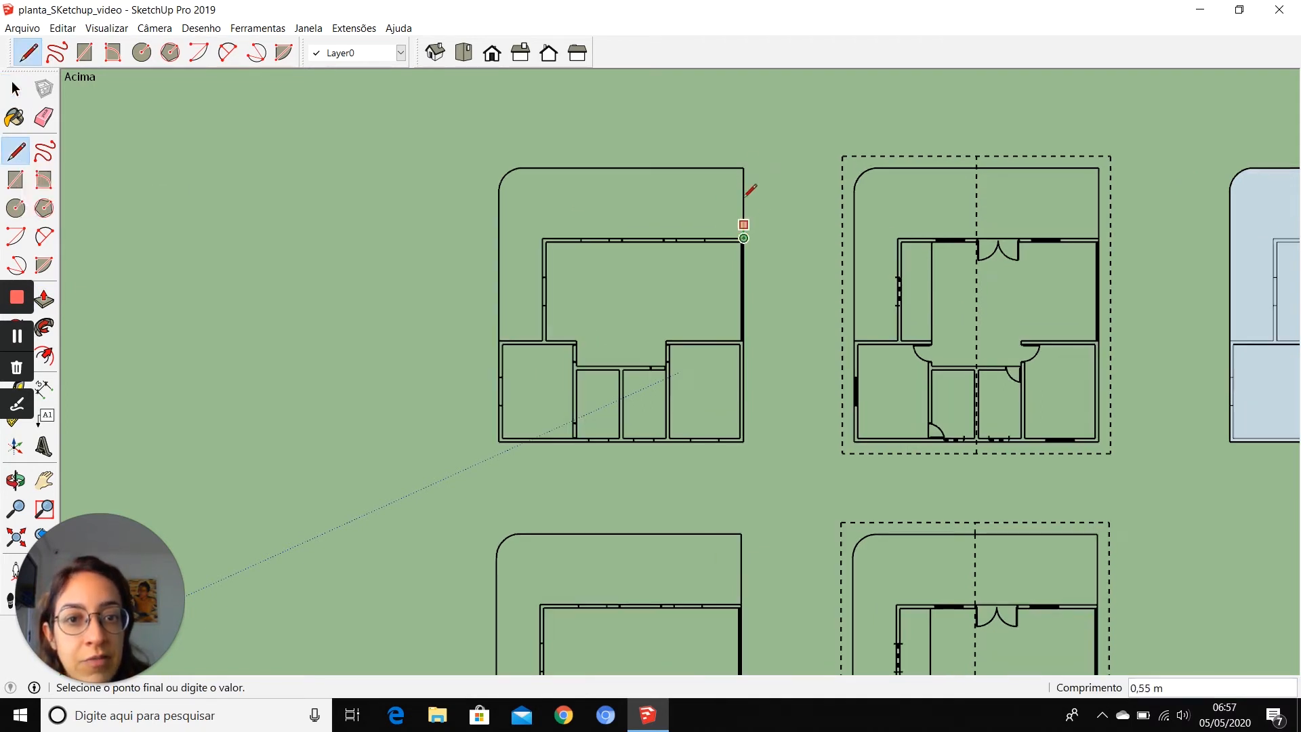
{"action": "left_click", "coordinate": [743, 168]}
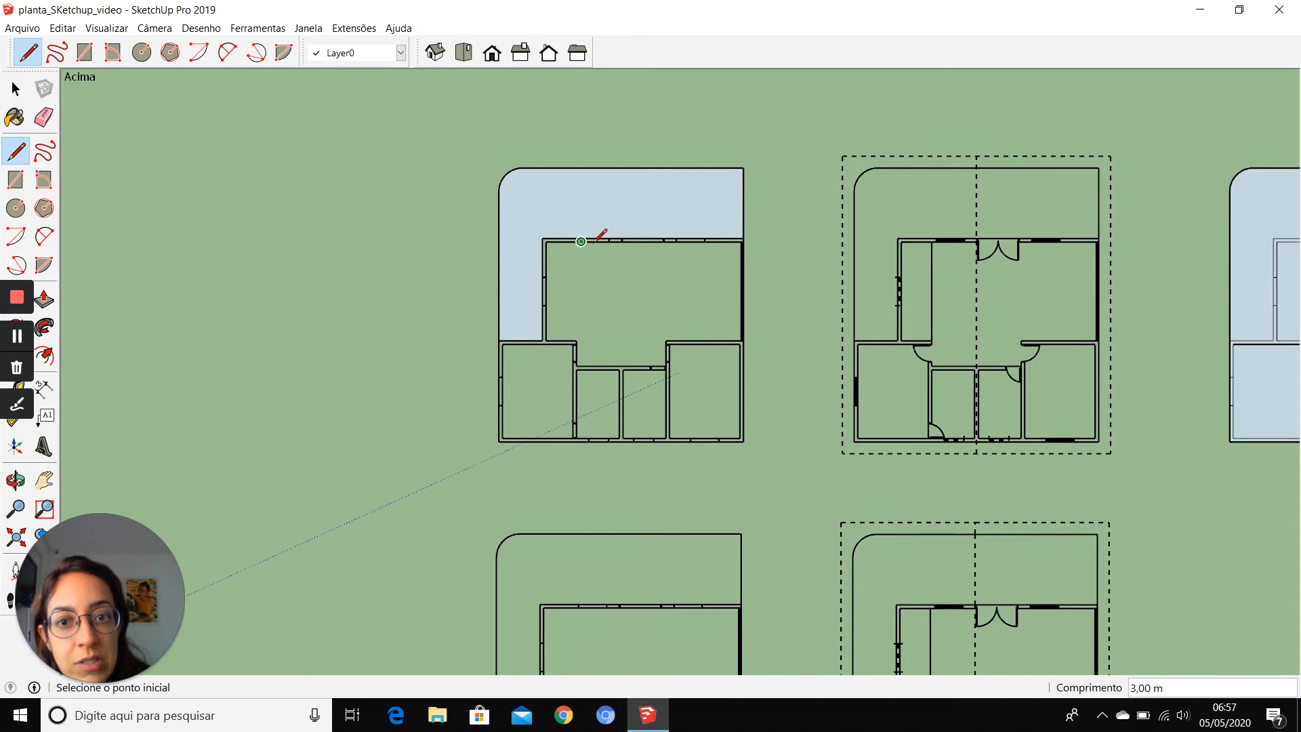
- Retrace the front wall's 8.40 m outer edge from the lot side to the opposite wall corner to fill the wall face
{"action": "scroll", "coordinate": [745, 253], "scroll_direction": "up", "scroll_amount": 3}
{"action": "scroll", "coordinate": [776, 235], "scroll_direction": "up", "scroll_amount": 1}
{"action": "left_click", "coordinate": [745, 216]}
{"action": "left_click", "coordinate": [178, 215]}
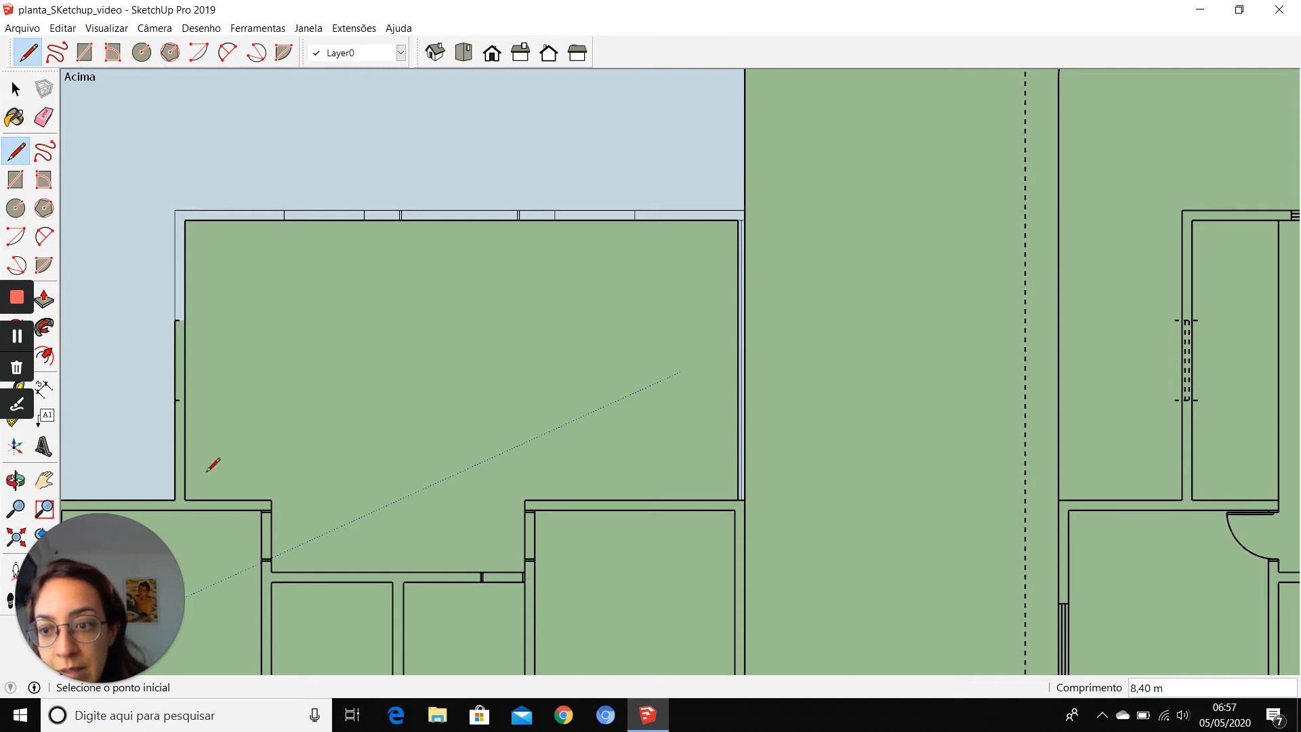
- Retrace 2.70 m of the side wall's inner edge and the 3.20 m wall edge between the large room and the corner room
{"action": "left_click", "coordinate": [185, 499]}
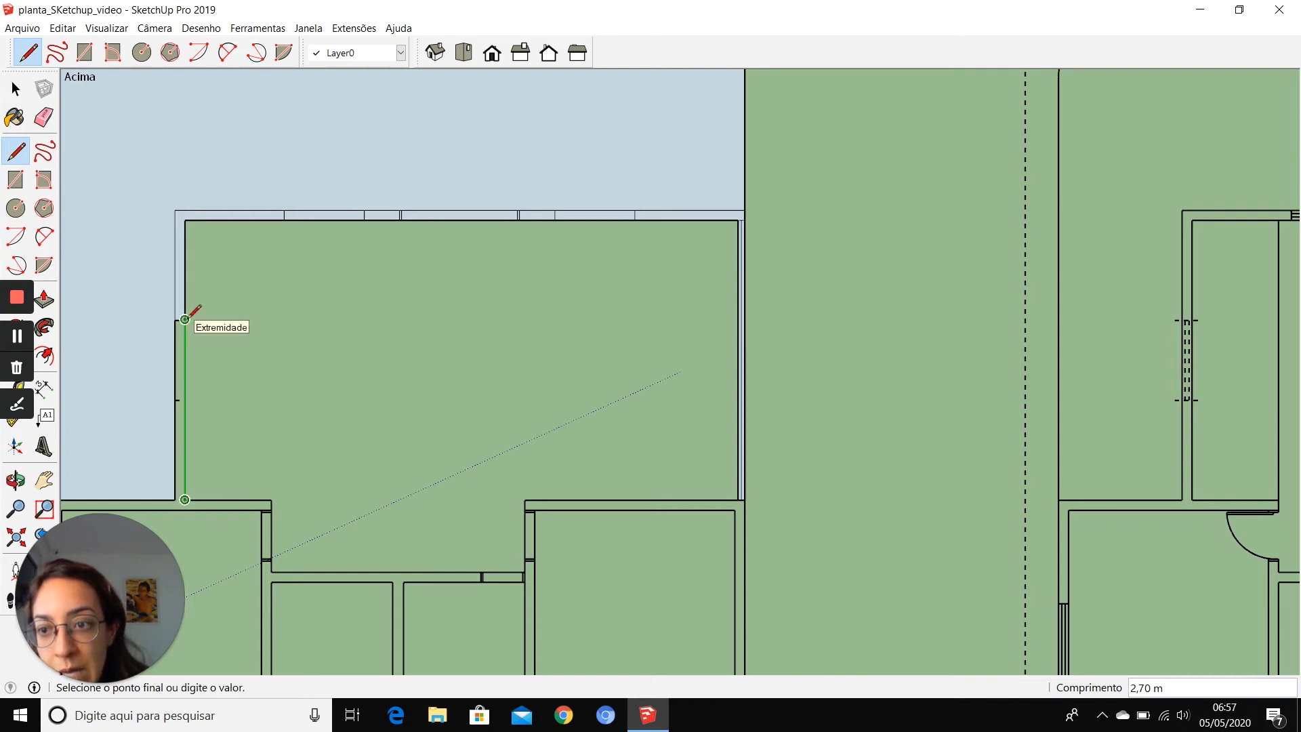
{"action": "left_click", "coordinate": [185, 318]}
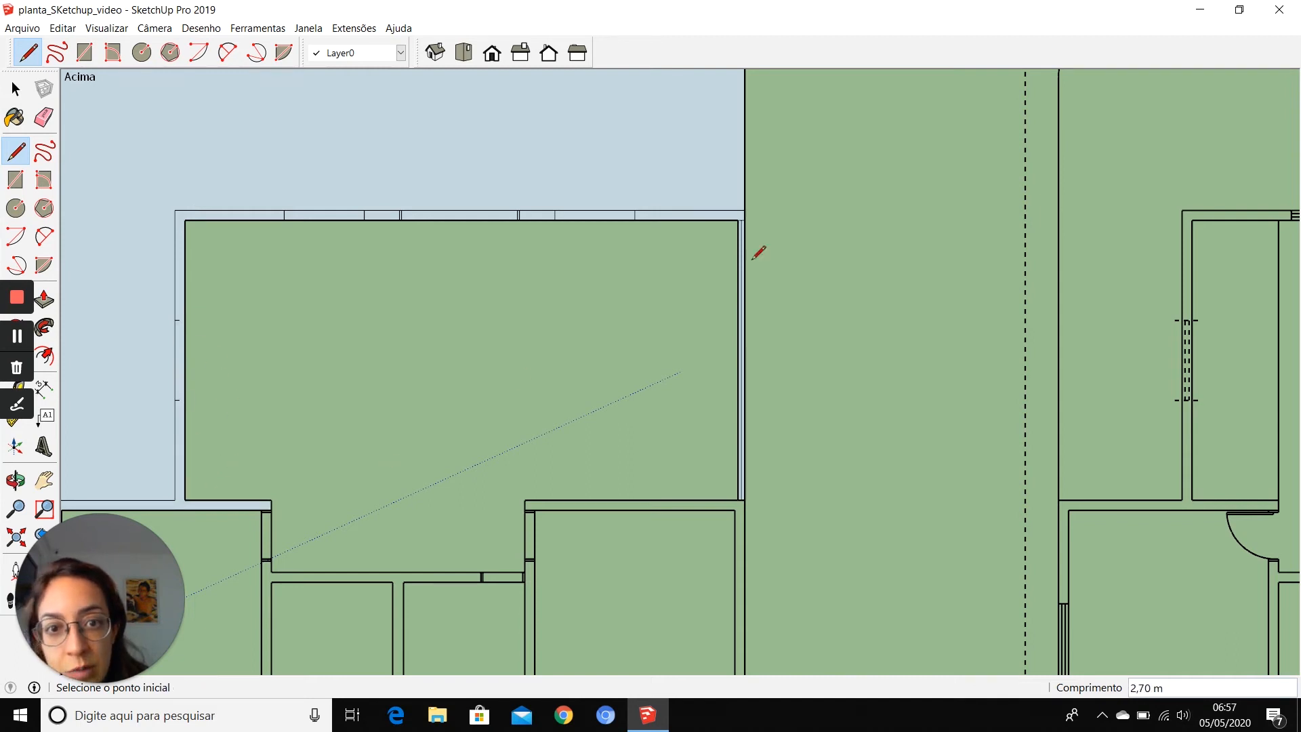
{"action": "left_click", "coordinate": [524, 499]}
{"action": "left_click", "coordinate": [738, 500]}
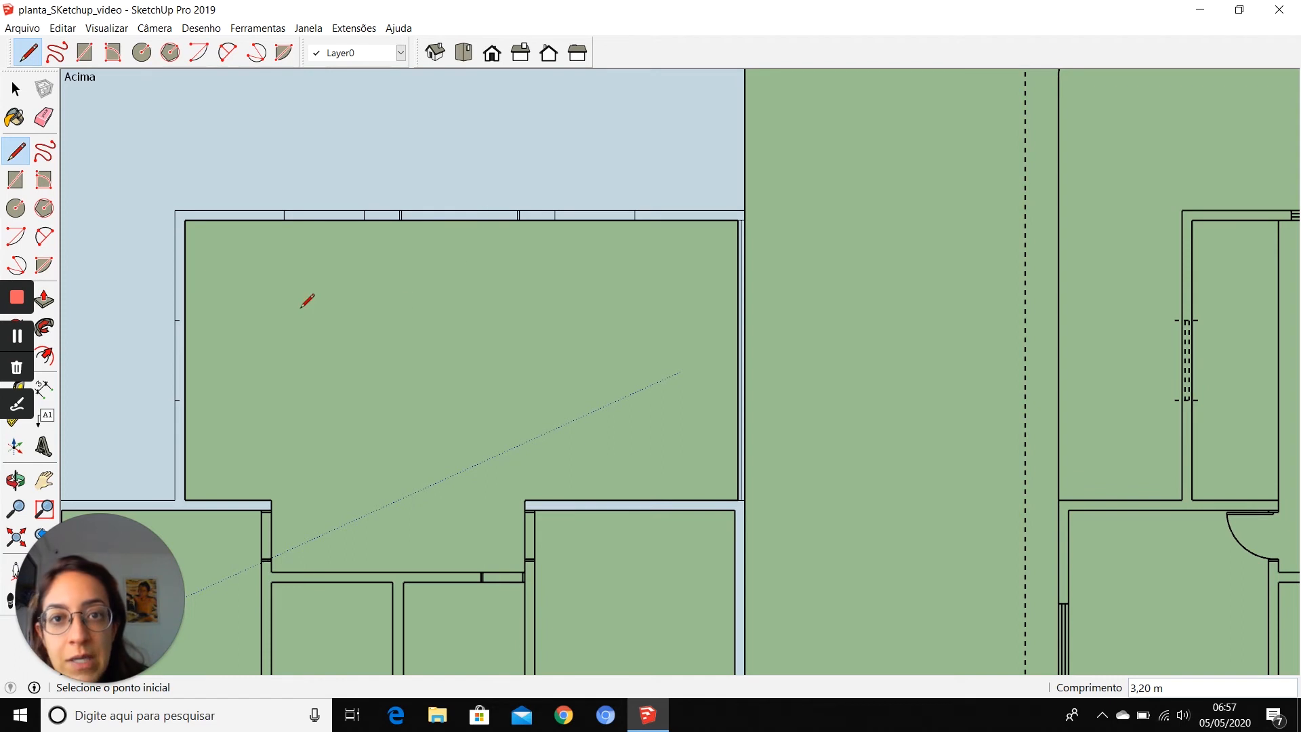
- Select all connected geometry of the fully filled plan and reverse its faces
{"action": "scroll", "coordinate": [311, 298], "scroll_direction": "down", "scroll_amount": 2}
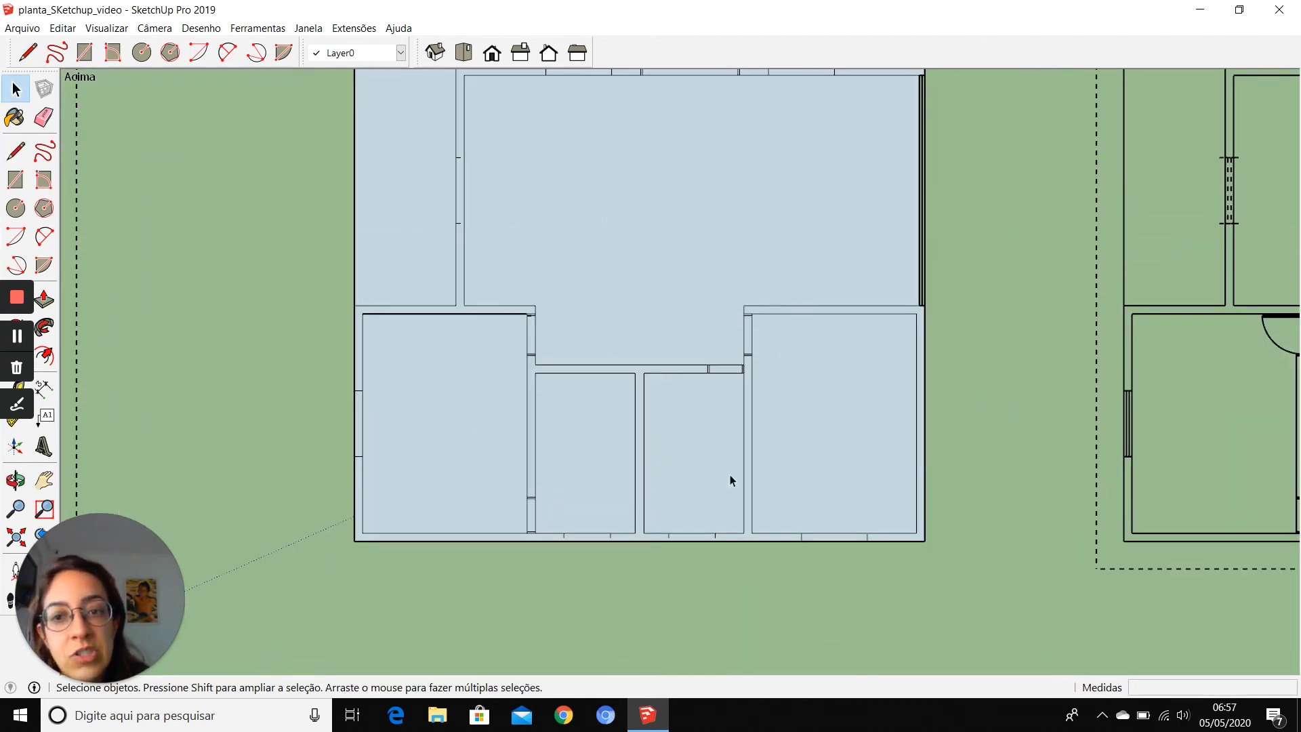
{"action": "scroll", "coordinate": [668, 494], "scroll_direction": "down", "scroll_amount": 3}
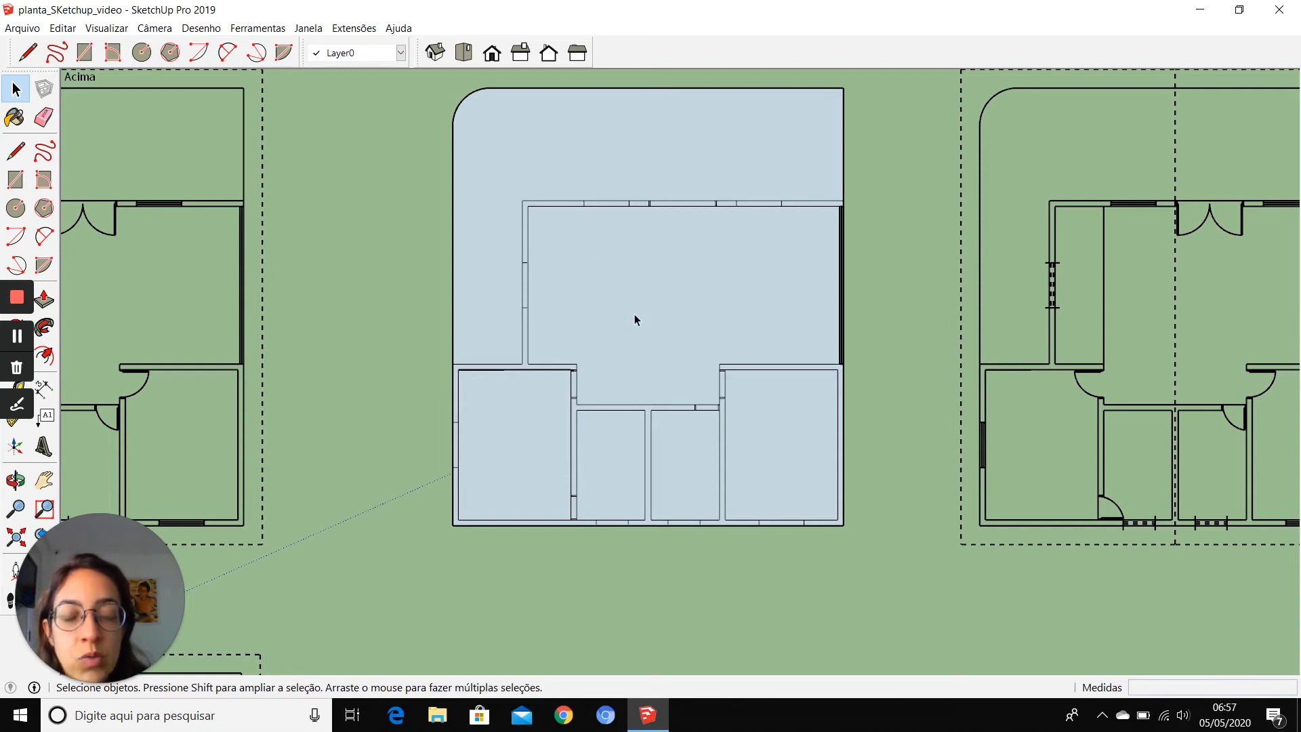
{"action": "double_click", "coordinate": [664, 298]}
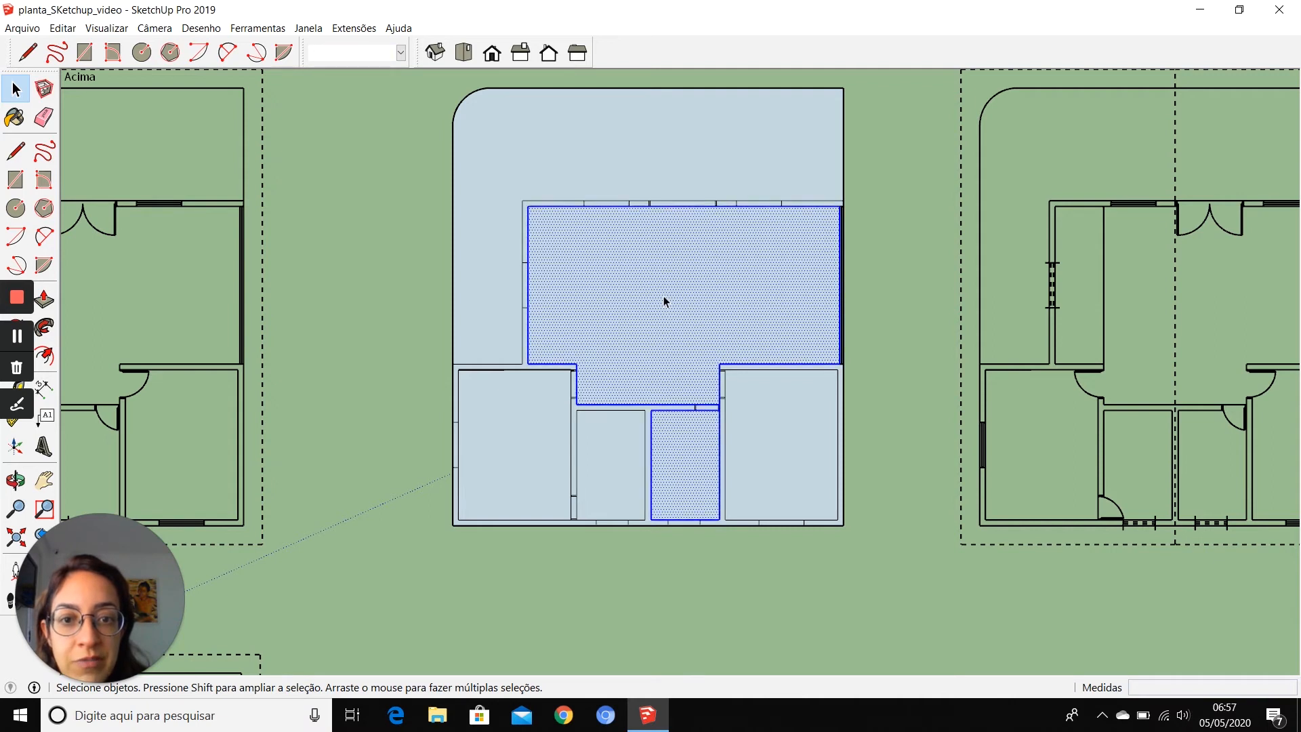
{"action": "triple_click", "coordinate": [664, 298]}
{"action": "right_click", "coordinate": [664, 298]}
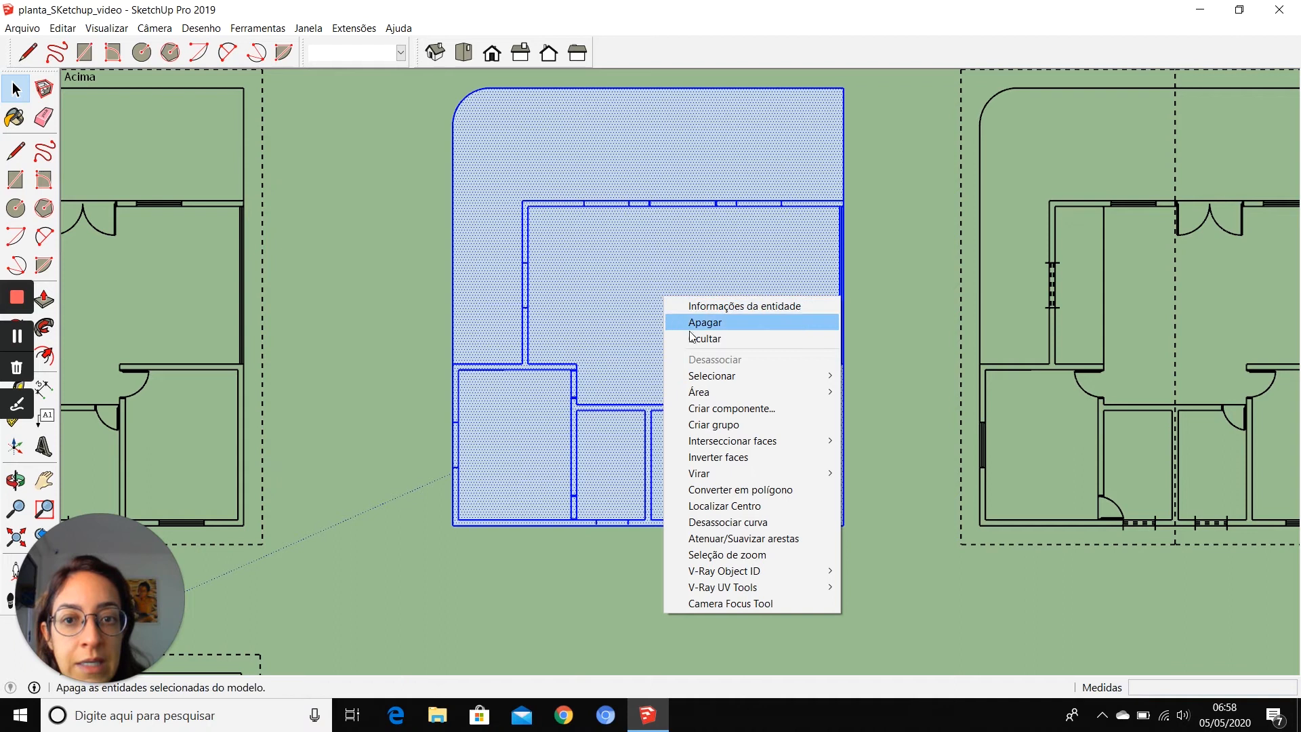
{"action": "left_click", "coordinate": [734, 459]}
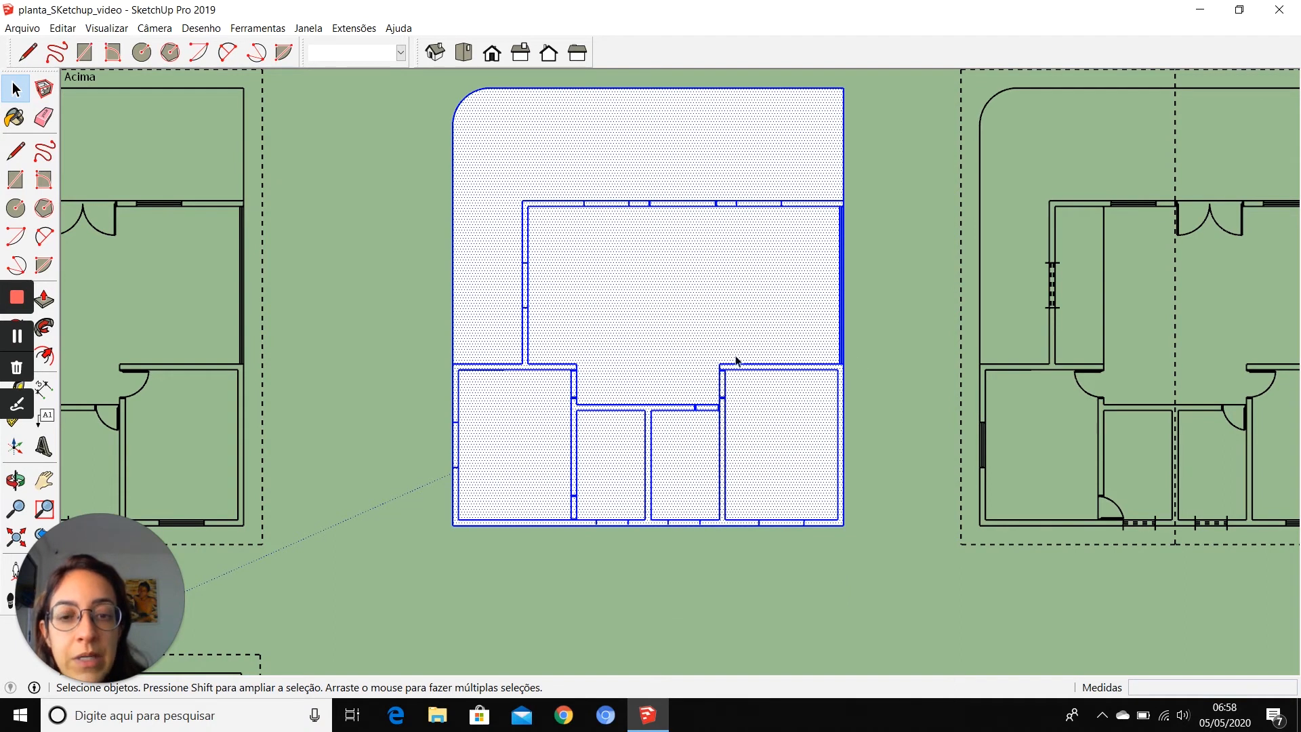
{"action": "left_click", "coordinate": [862, 406]}
{"action": "scroll", "coordinate": [745, 486], "scroll_direction": "down", "scroll_amount": 2}
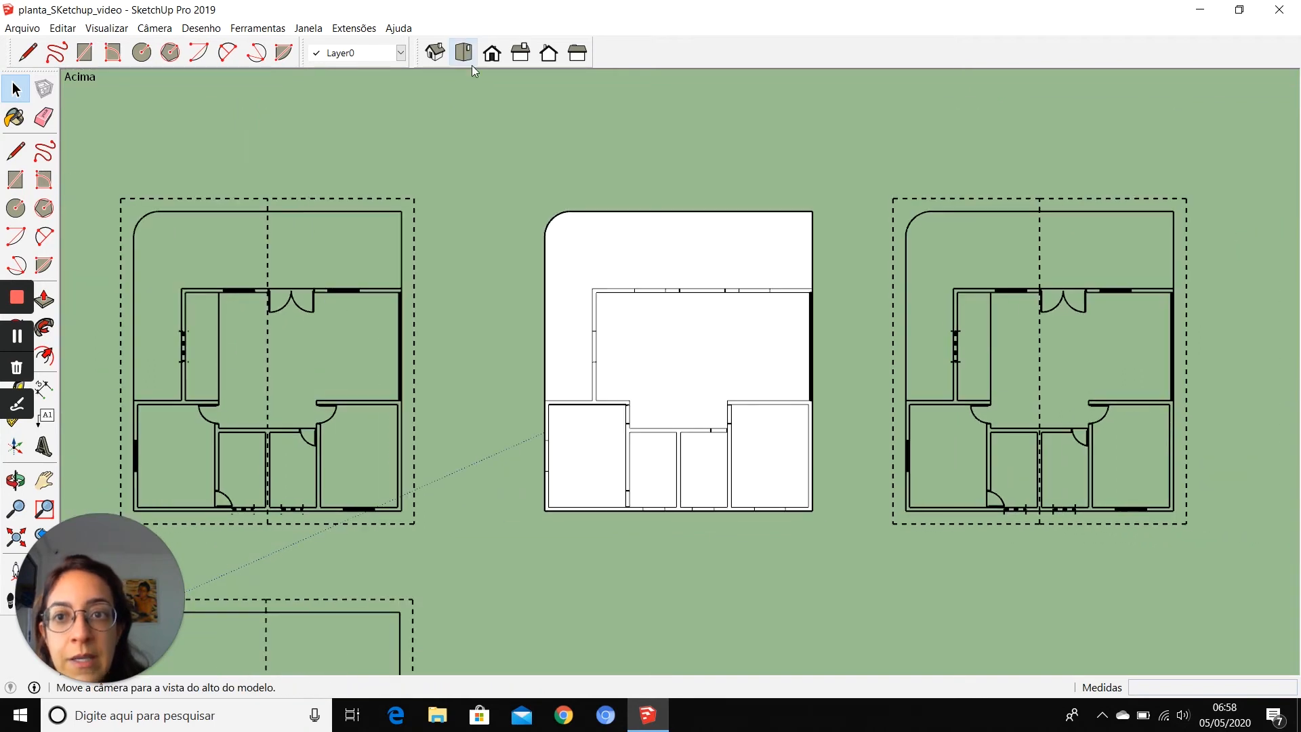
- View the filled plan in isometric 3D and raise its outdoor yard face 0.25 m with Push/Pull
{"action": "scroll", "coordinate": [893, 282], "scroll_direction": "down", "scroll_amount": 1}
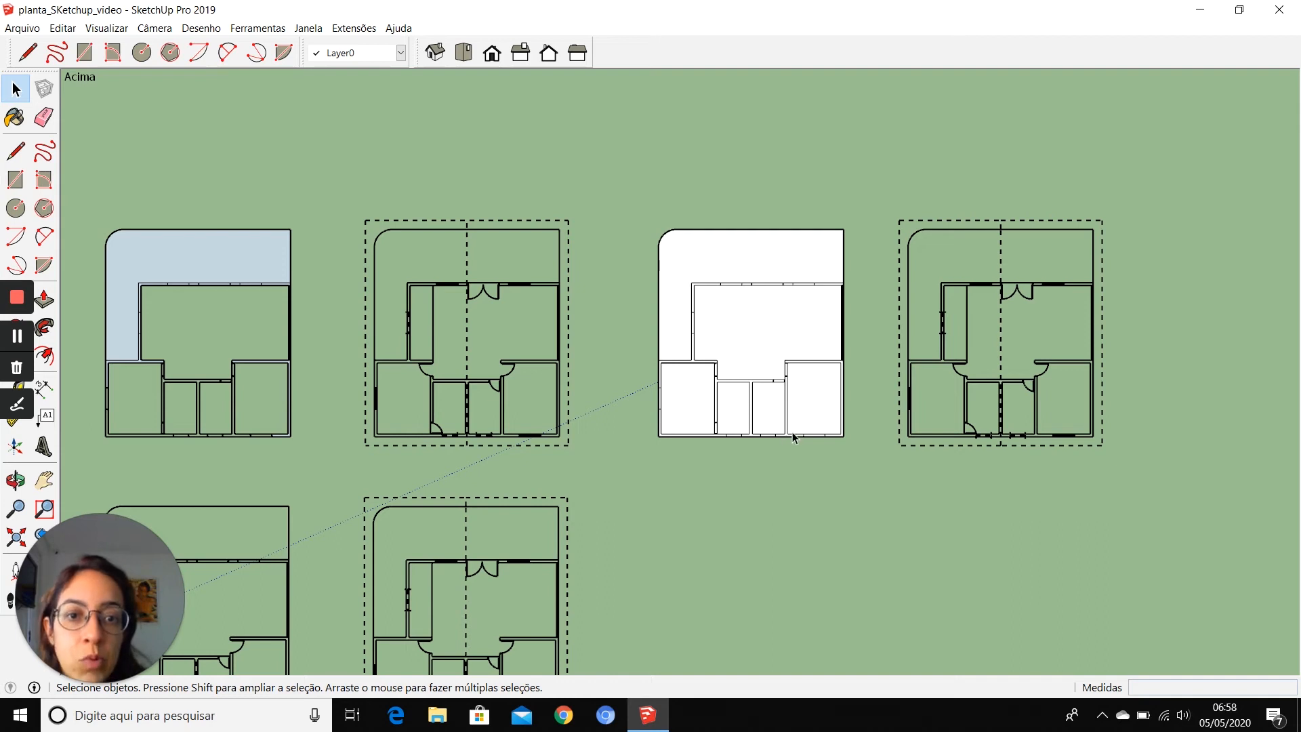
{"action": "left_click", "coordinate": [435, 52]}
{"action": "scroll", "coordinate": [945, 424], "scroll_direction": "up", "scroll_amount": 3}
{"action": "scroll", "coordinate": [944, 424], "scroll_direction": "up", "scroll_amount": 2}
{"action": "middle_click_drag", "start_coordinate": [915, 459], "coordinate": [360, 516]}
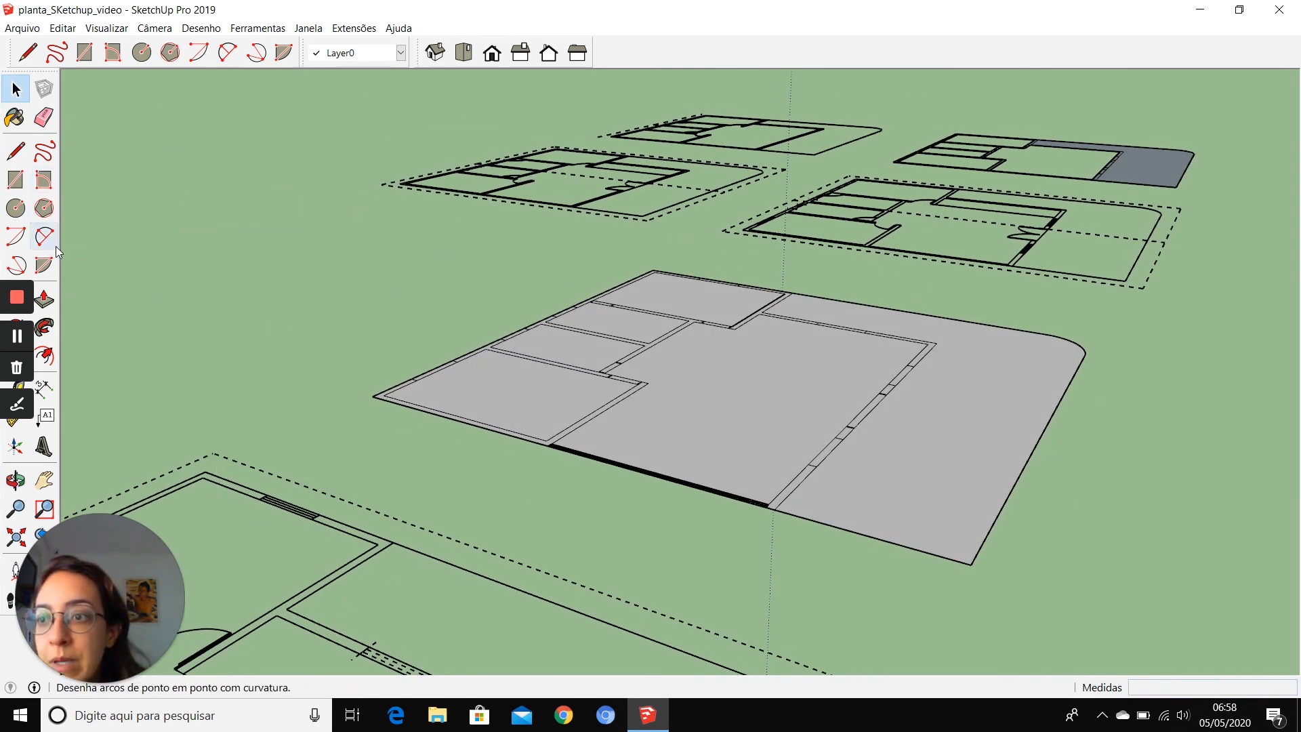
{"action": "left_click", "coordinate": [44, 299]}
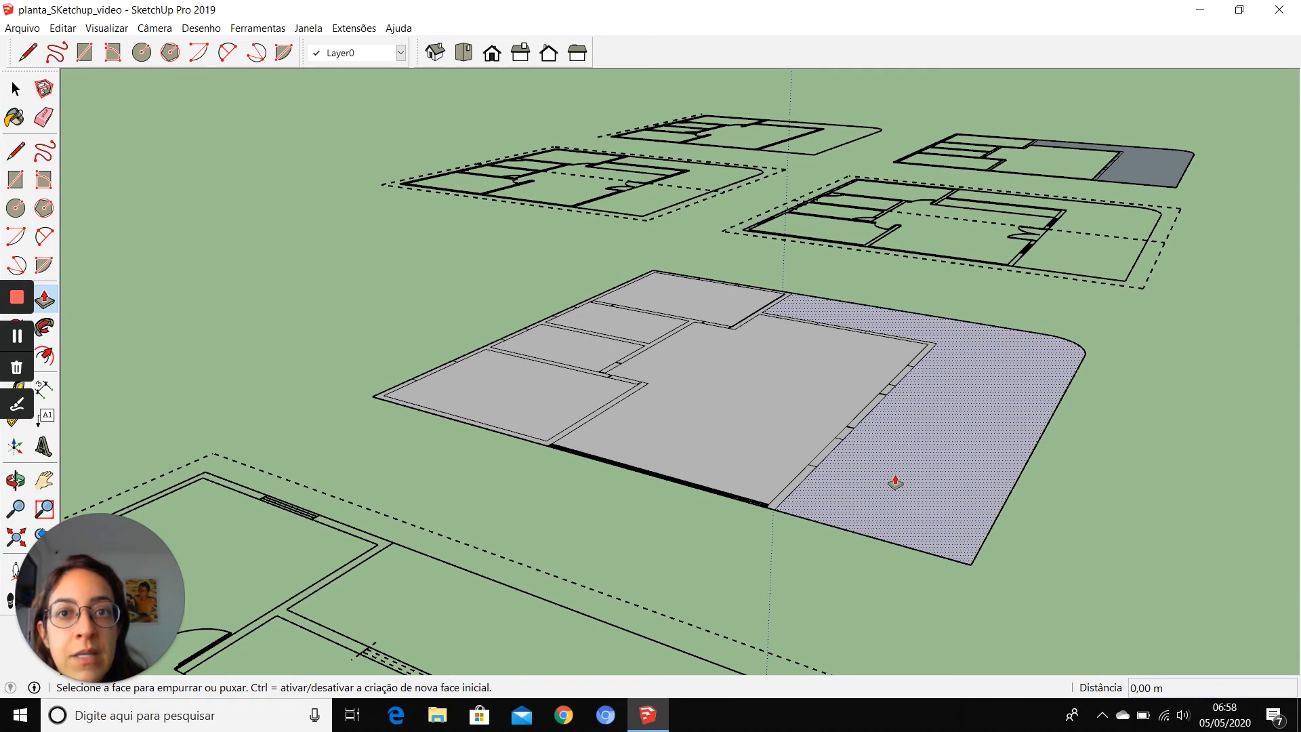
{"action": "left_click", "coordinate": [919, 502]}
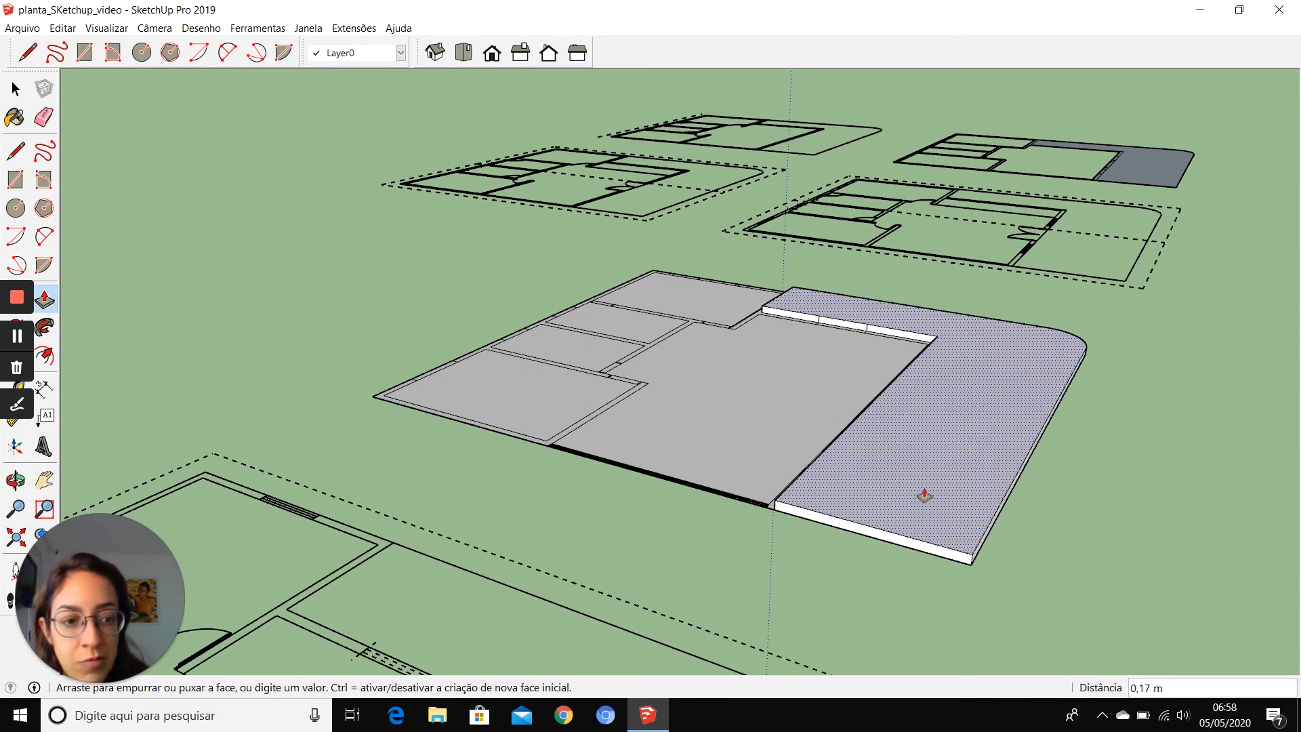
{"action": "left_click", "coordinate": [913, 540]}
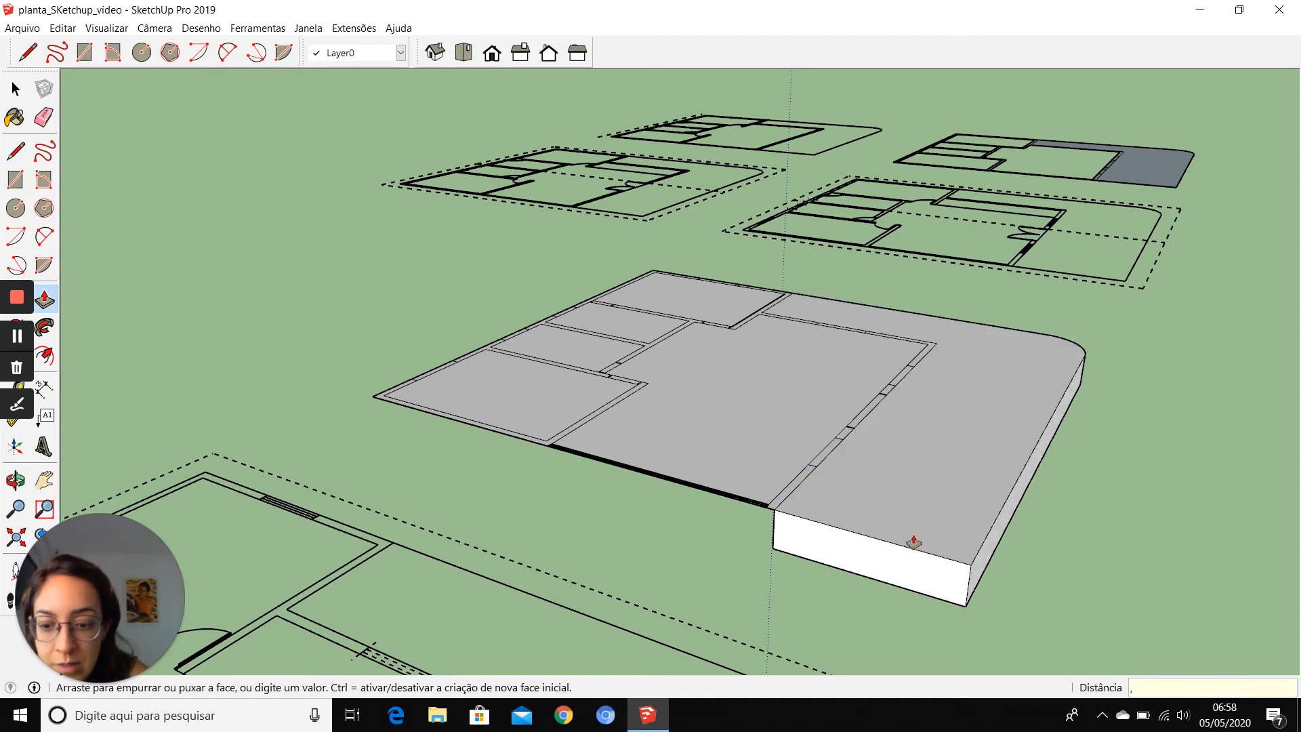
{"action": "left_click", "coordinate": [913, 542]}
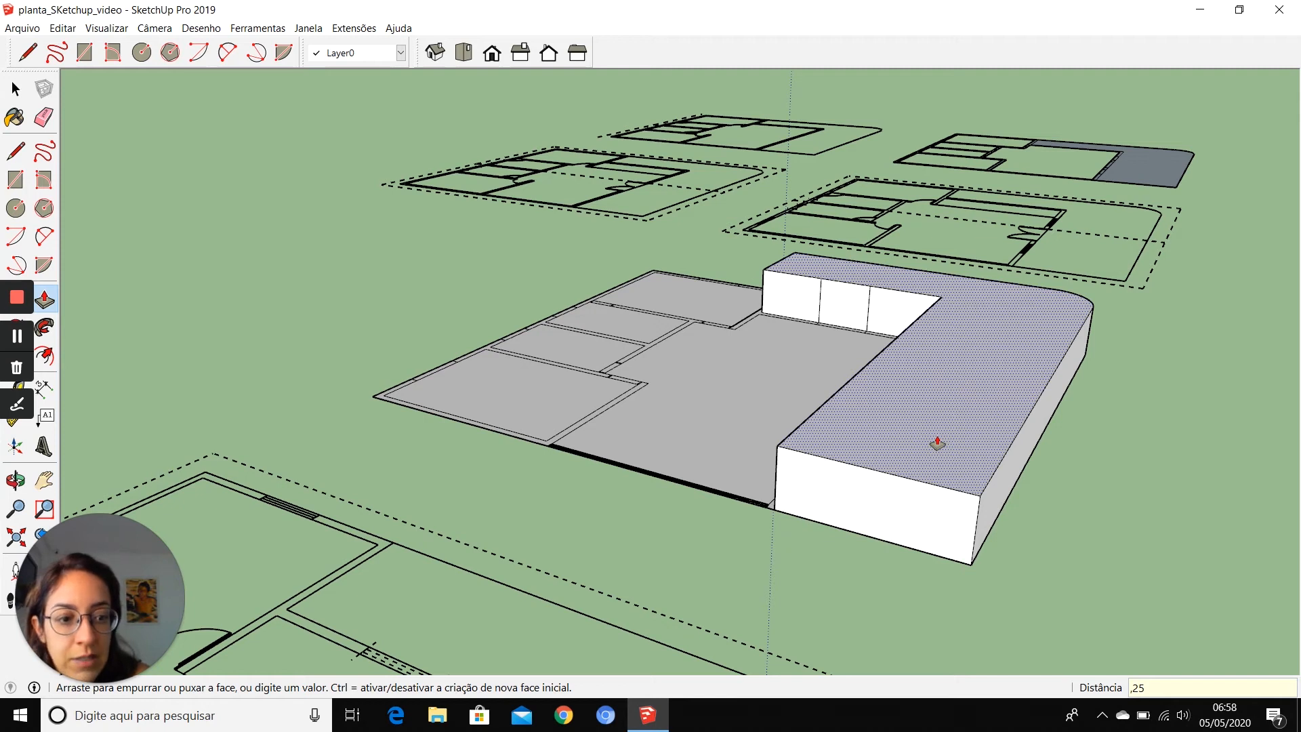
{"action": "key", "text": "Return"}
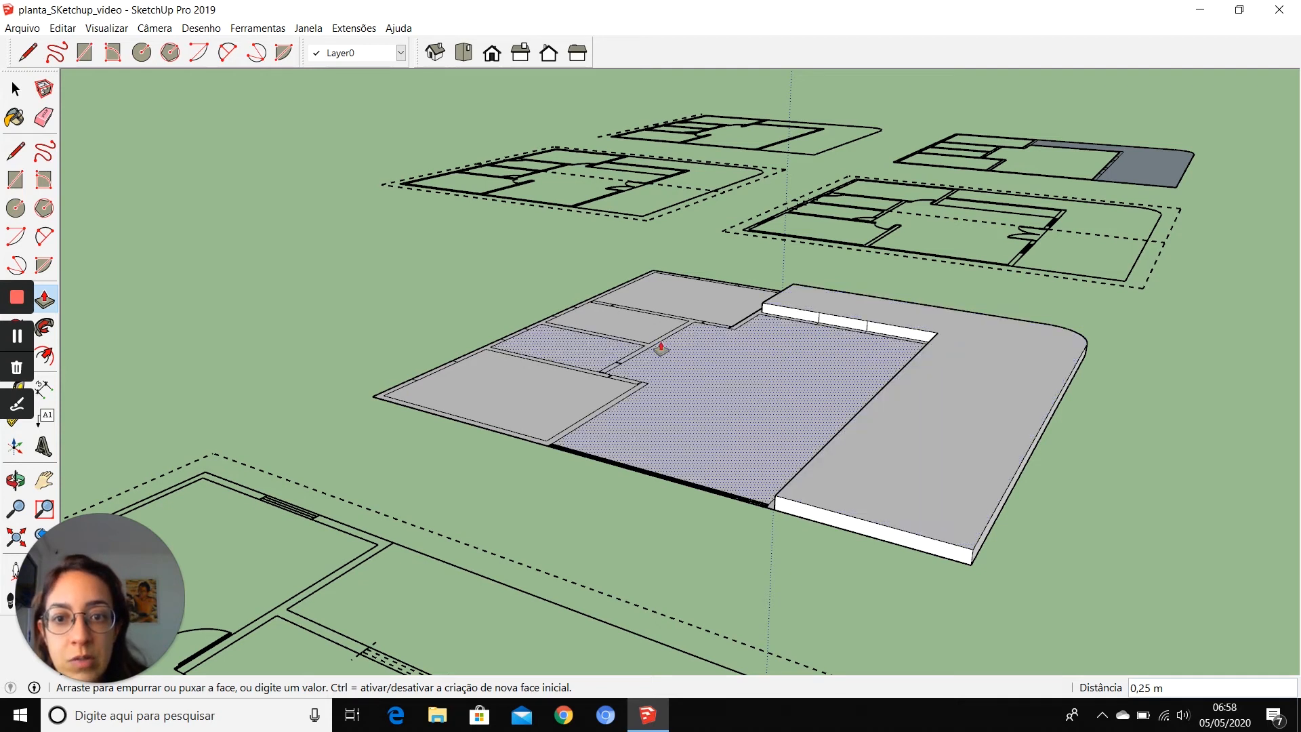
{"action": "mouse_move", "coordinate": [602, 355]}
{"action": "left_mouse_down"}
{"action": "mouse_move", "coordinate": [616, 329]}
{"action": "mouse_move", "coordinate": [624, 347]}
{"action": "left_mouse_up"}
{"action": "key", "text": "Escape"}
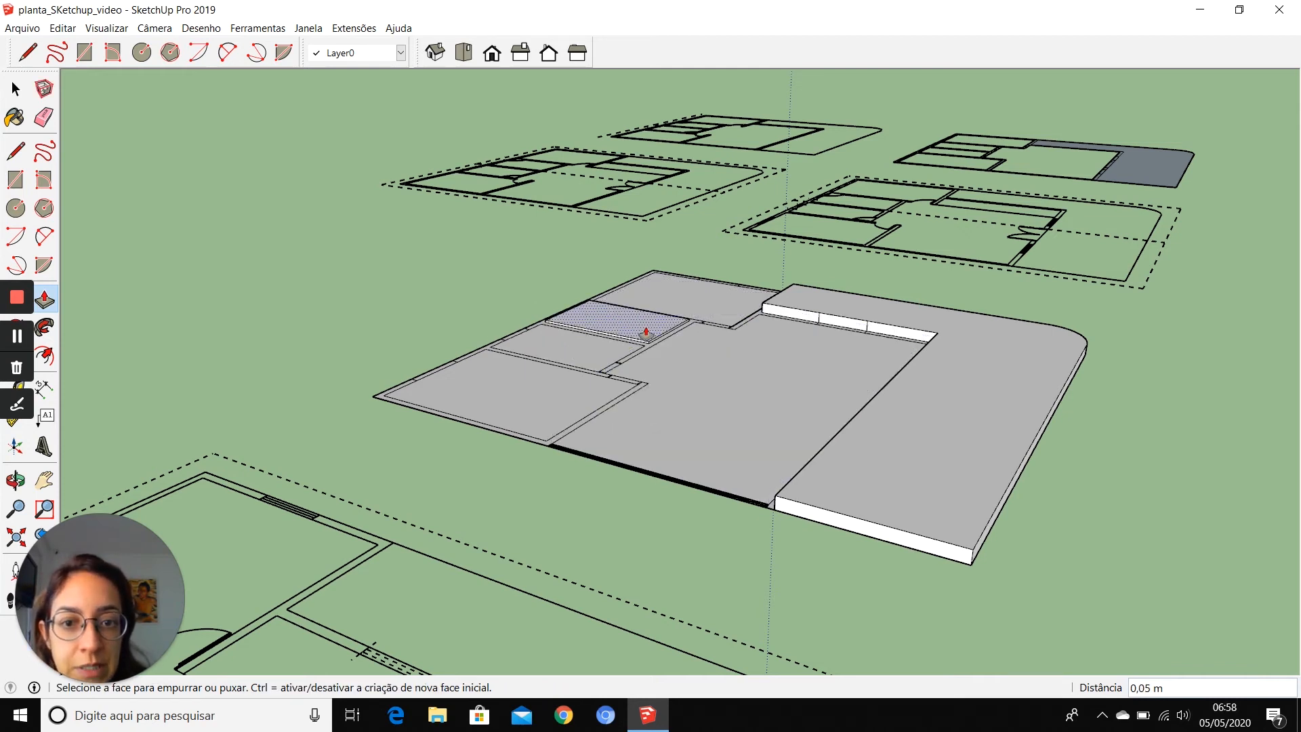
{"action": "left_click", "coordinate": [813, 309]}
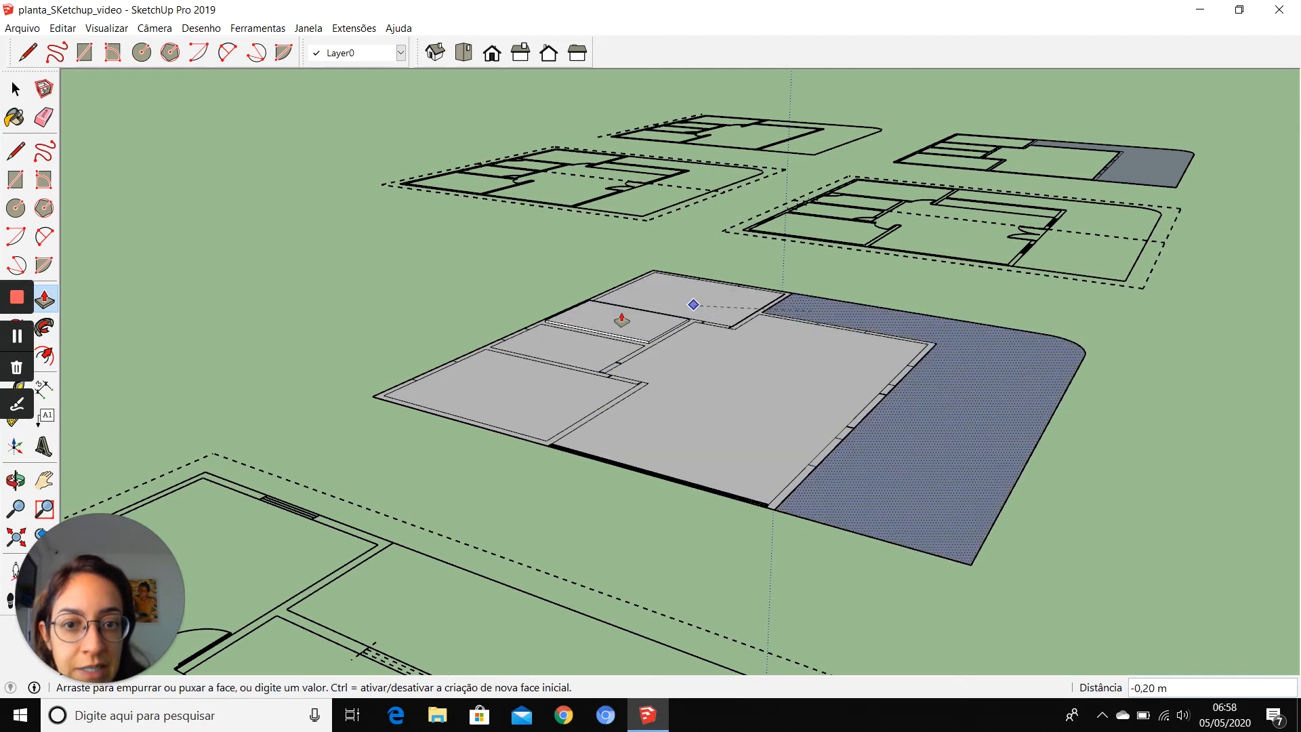
{"action": "key", "text": "space"}
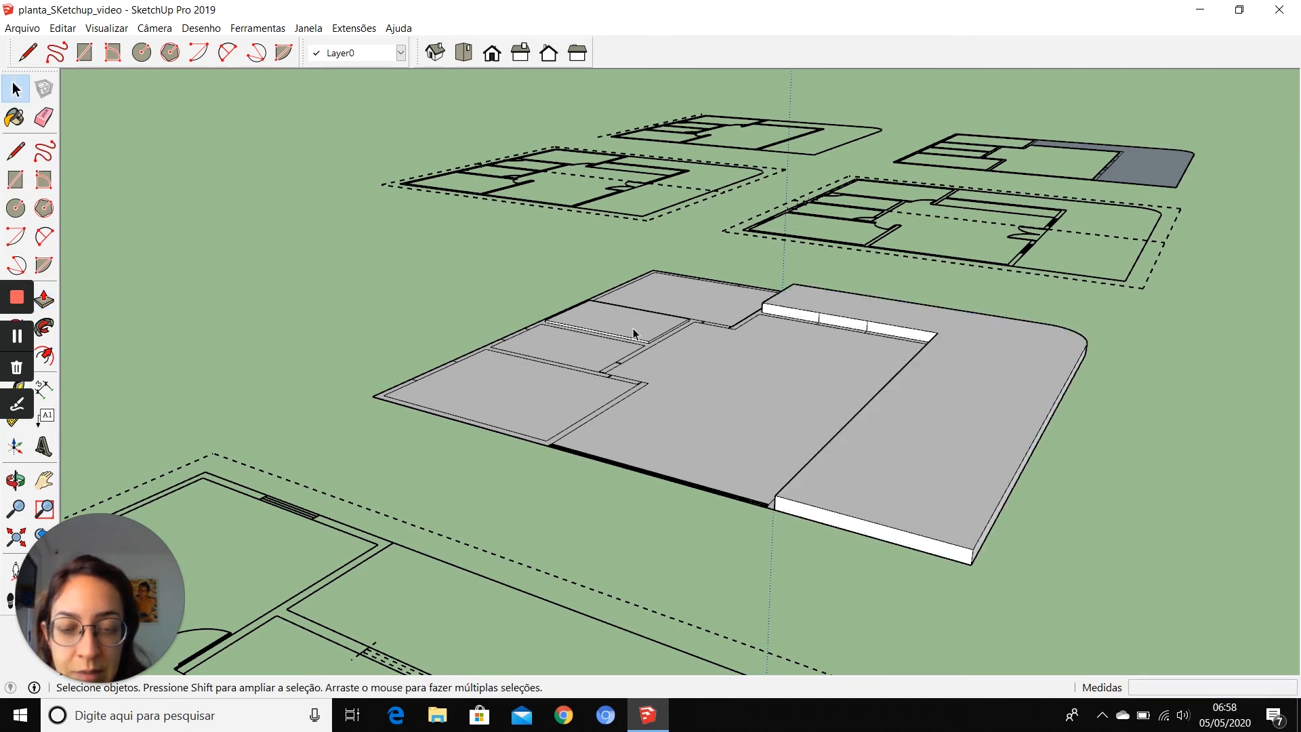
- Raise the floors of the two small middle rooms with Push/Pull to the 0.25 m level of the outdoor yard
{"action": "left_click", "coordinate": [44, 298]}
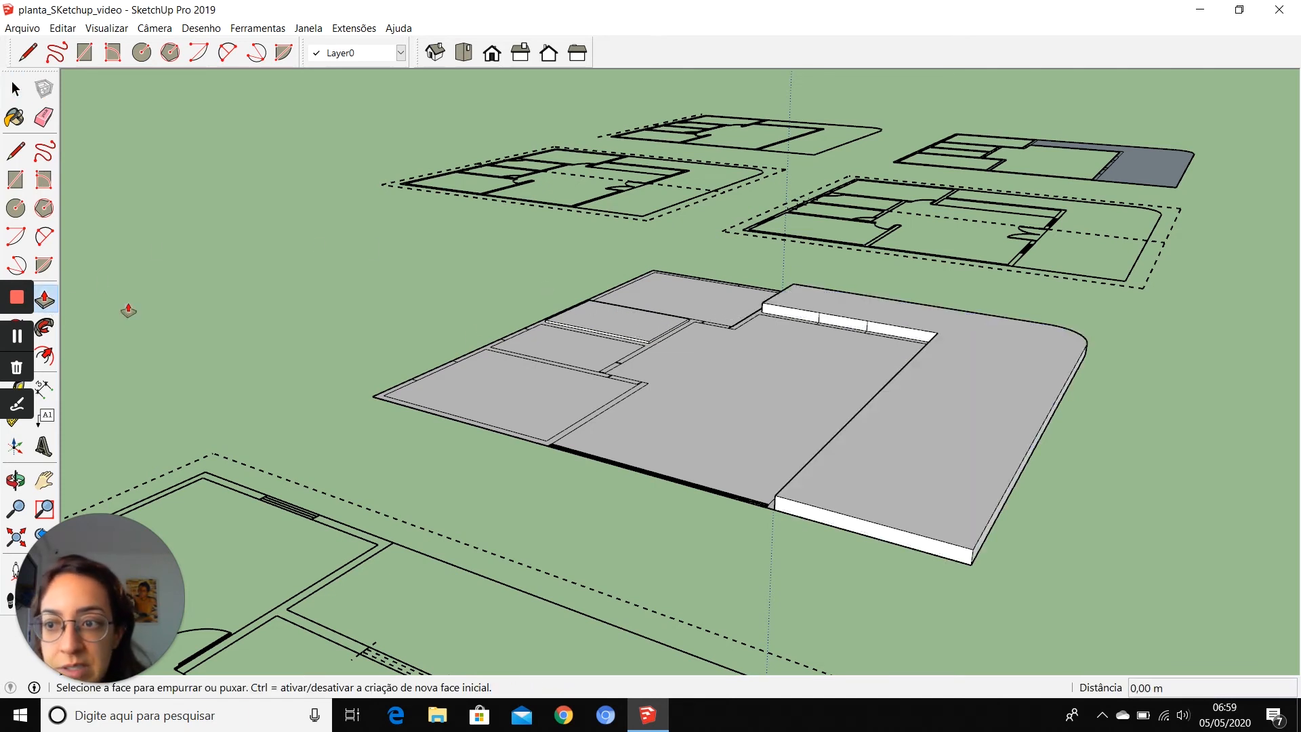
{"action": "left_click", "coordinate": [630, 324]}
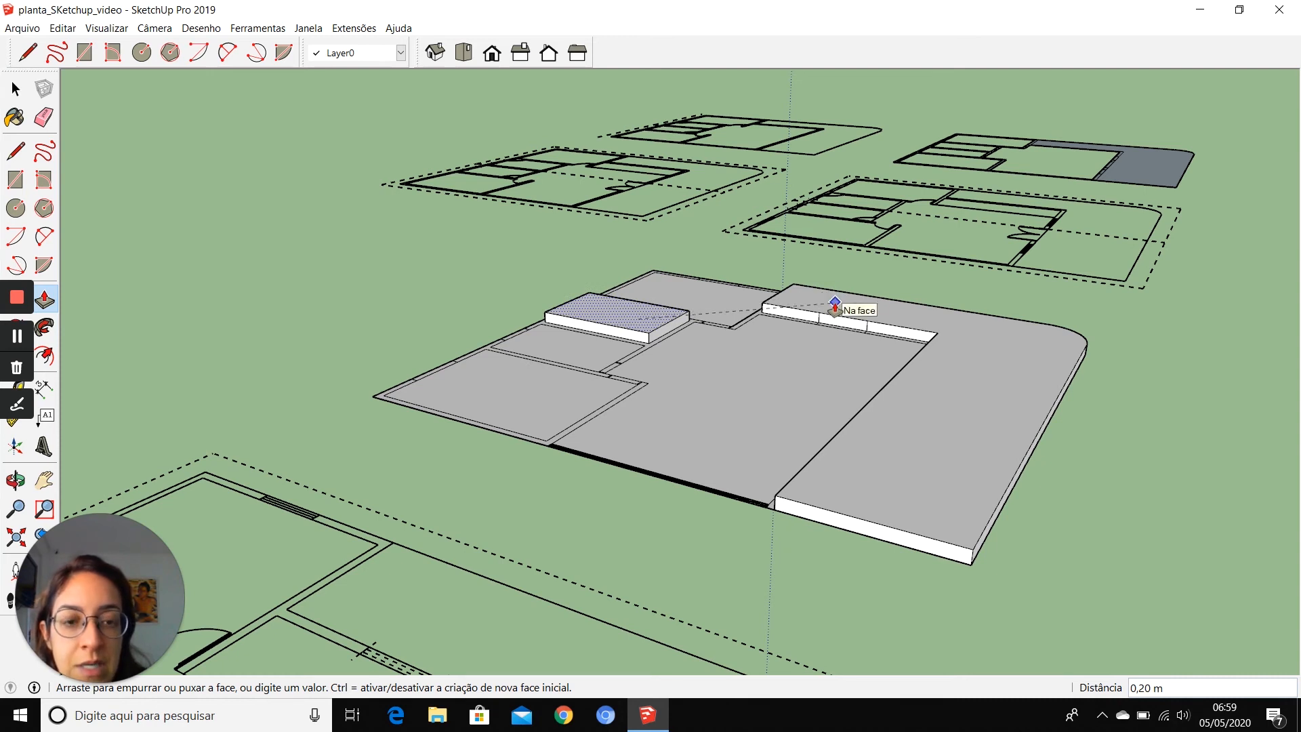
{"action": "left_click", "coordinate": [835, 302]}
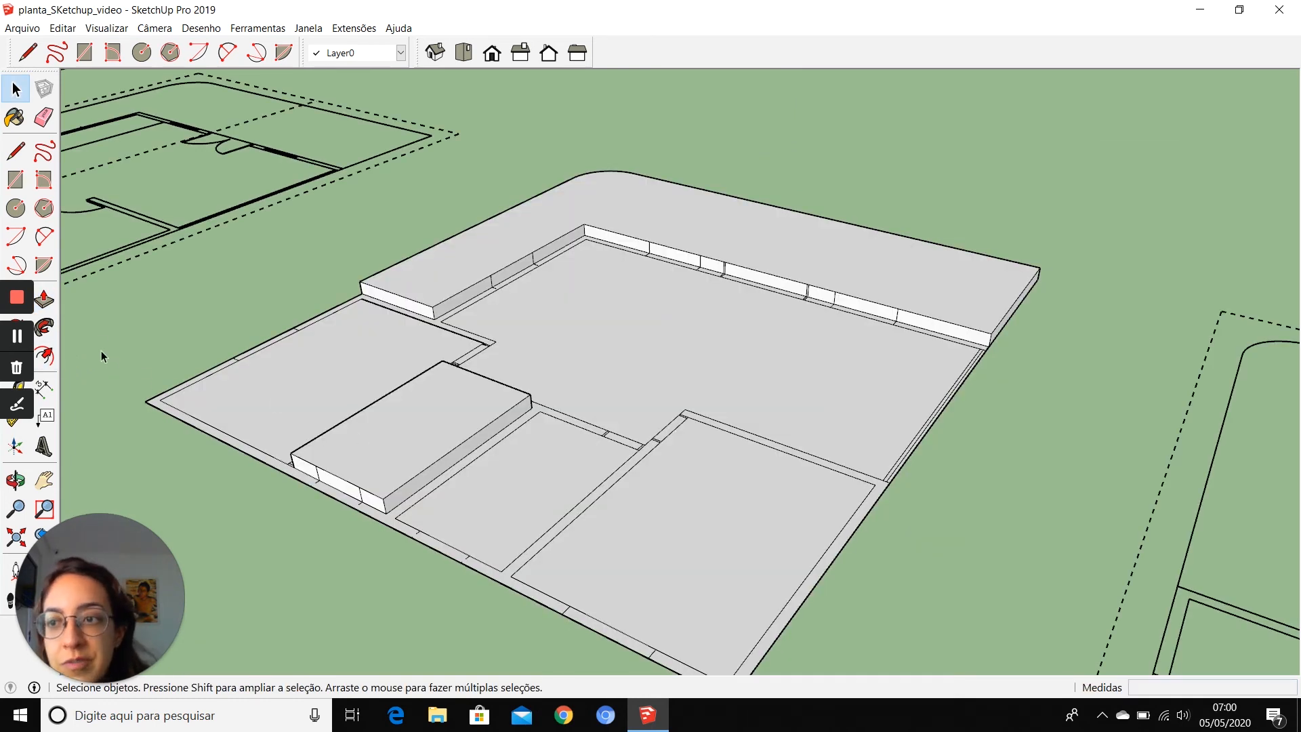
{"action": "left_click", "coordinate": [44, 298]}
{"action": "left_click", "coordinate": [518, 489]}
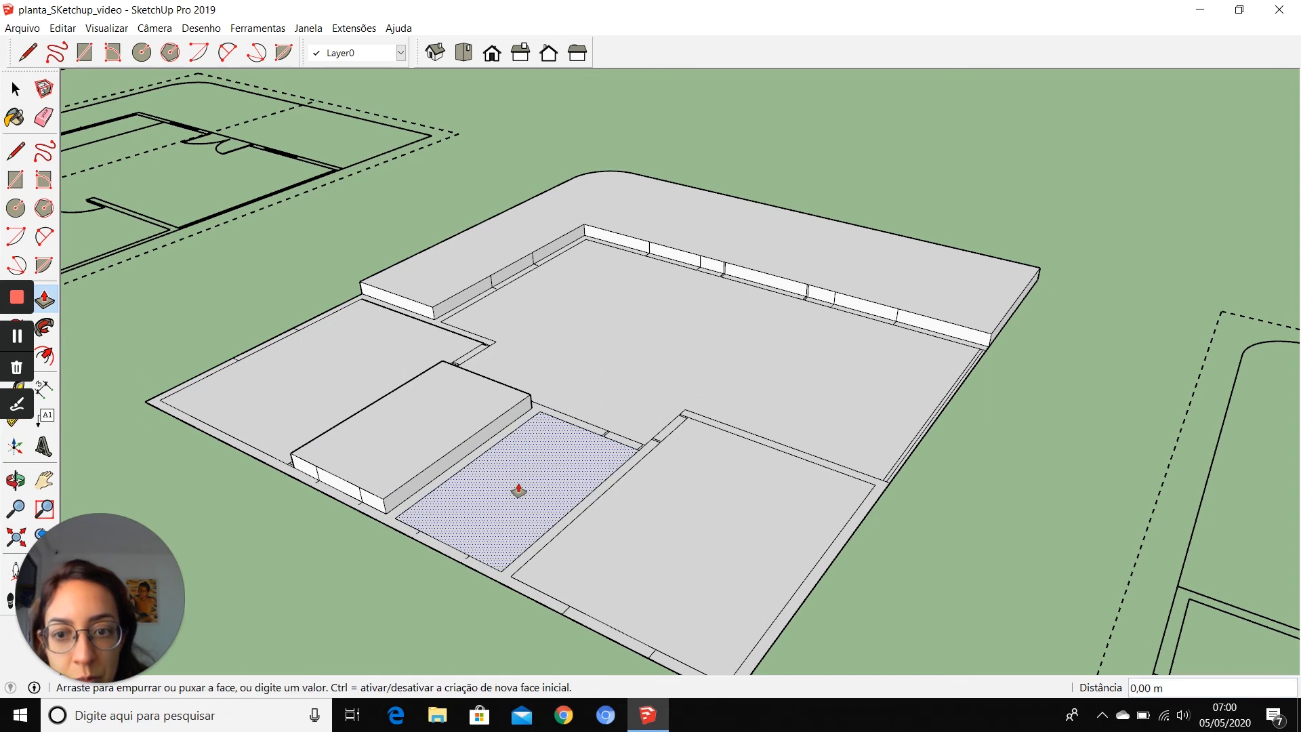
{"action": "left_click", "coordinate": [366, 467]}
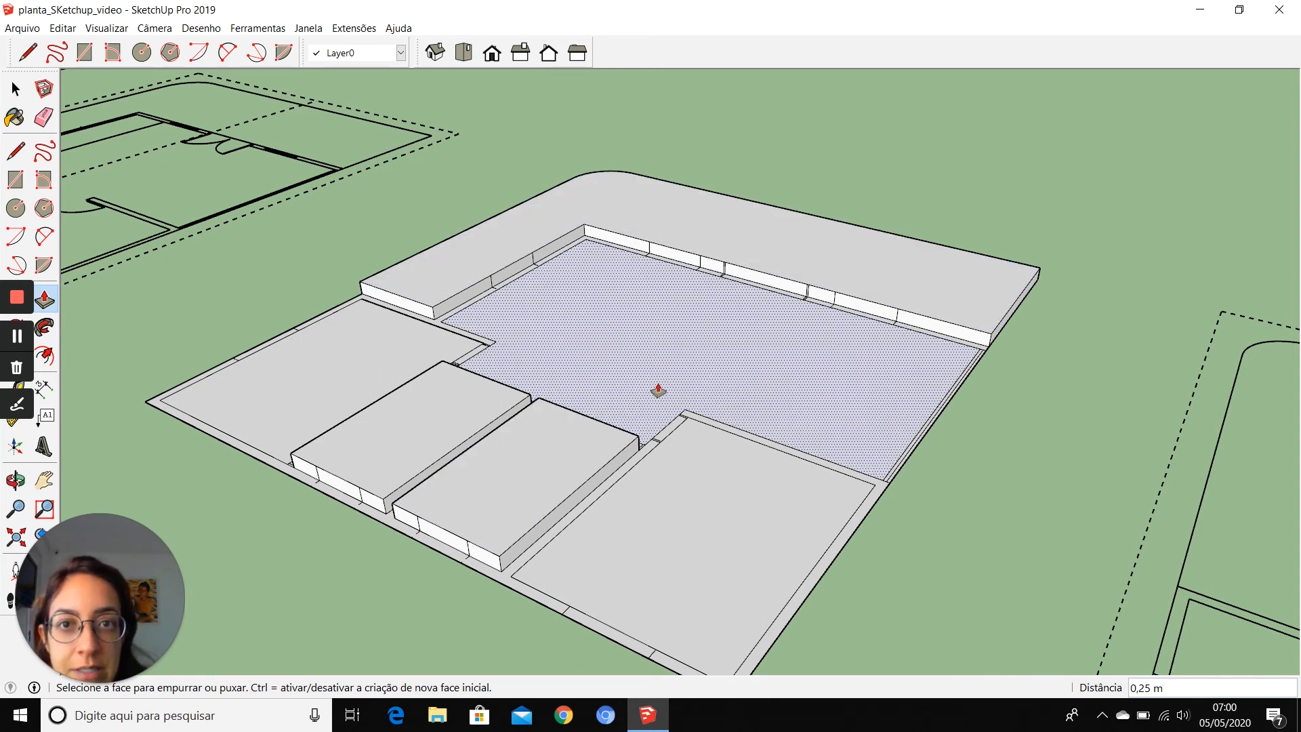
- Raise the floors of the large room and the two corner rooms 0.30 m with Push/Pull
{"action": "left_click", "coordinate": [658, 391]}
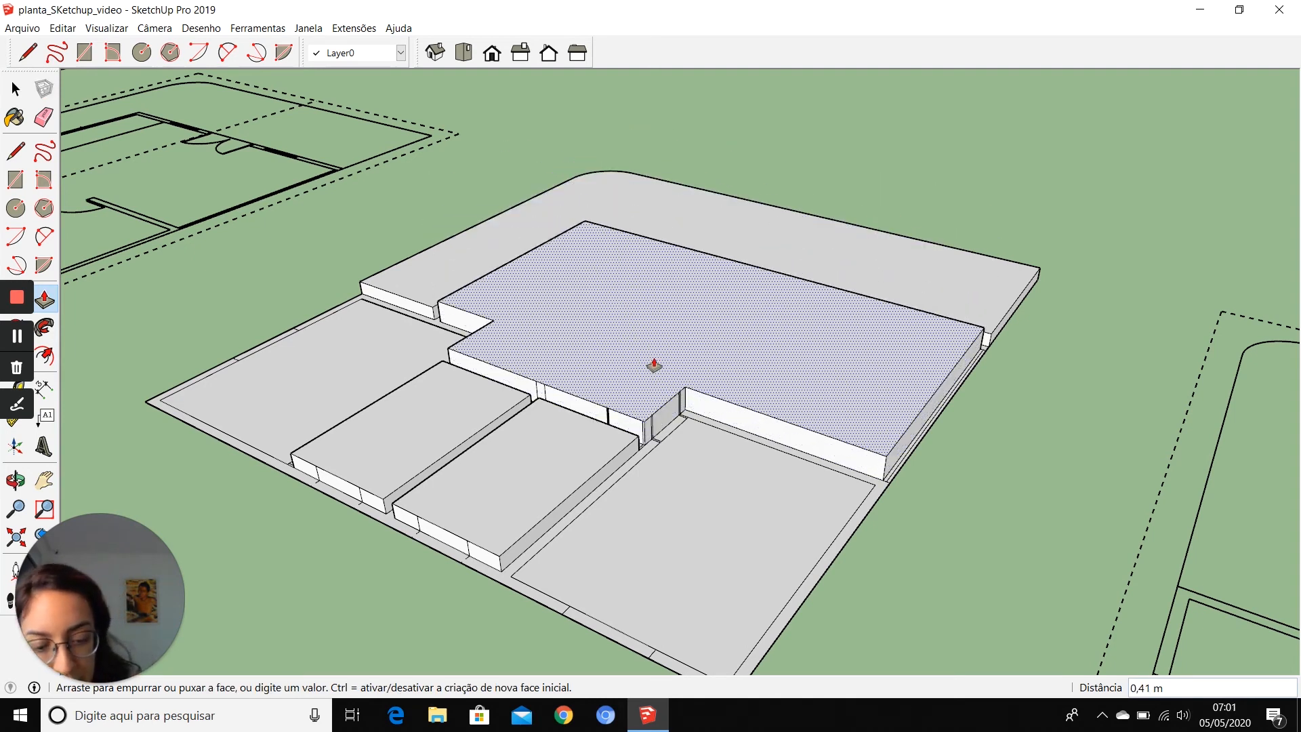
{"action": "type", "text": ",3"}
{"action": "key", "text": "Return"}
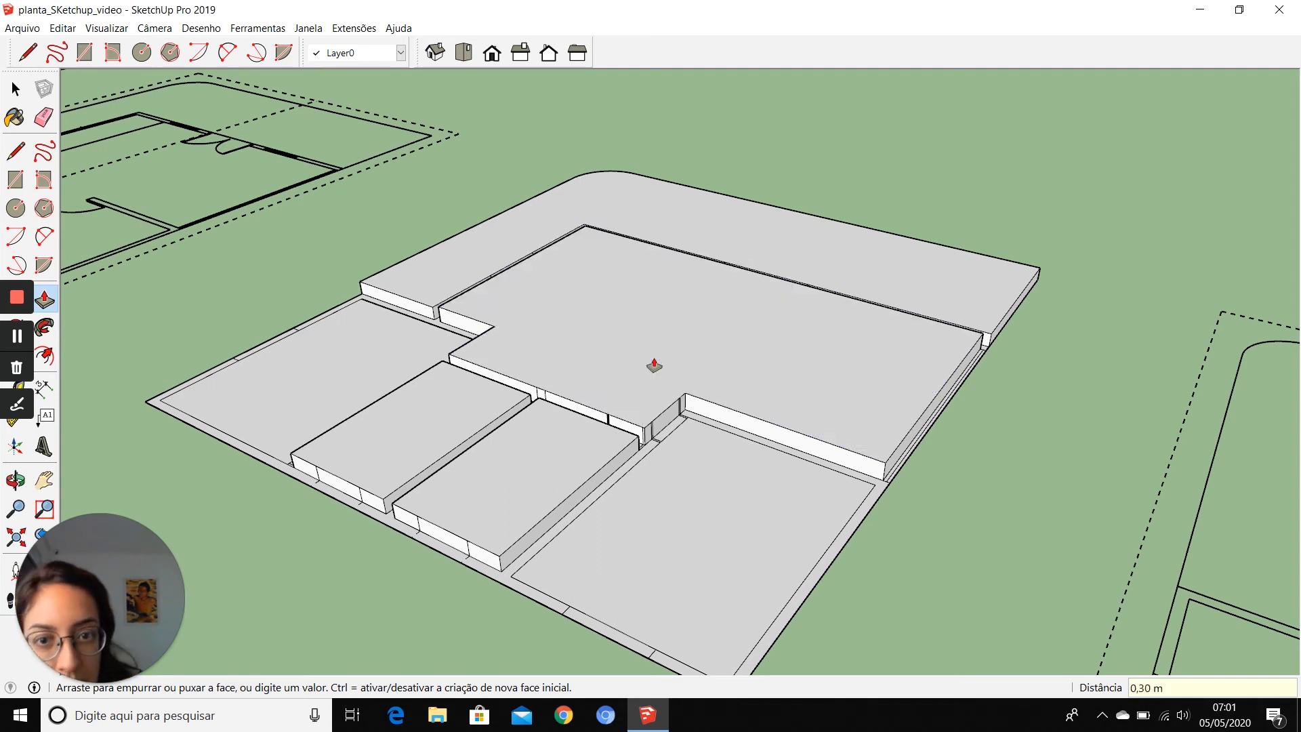
{"action": "double_click", "coordinate": [400, 342]}
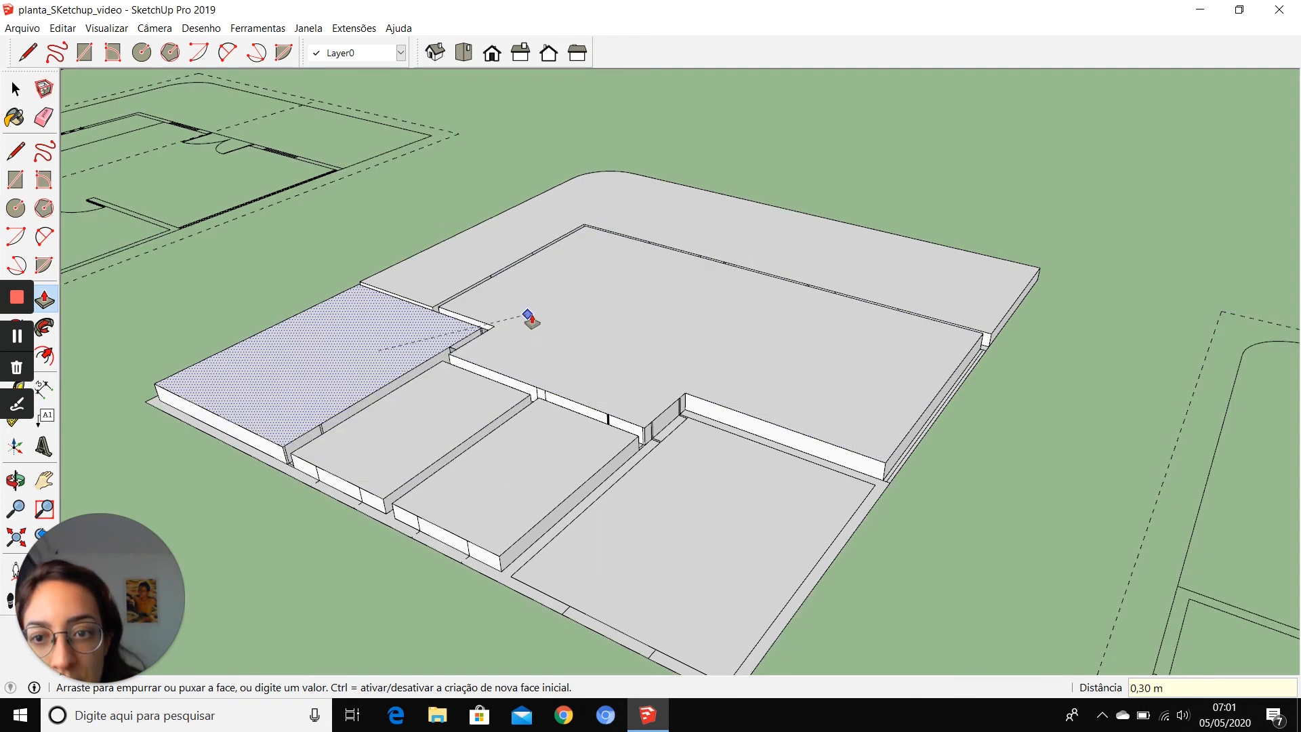
{"action": "left_click", "coordinate": [741, 494]}
{"action": "left_click", "coordinate": [899, 413]}
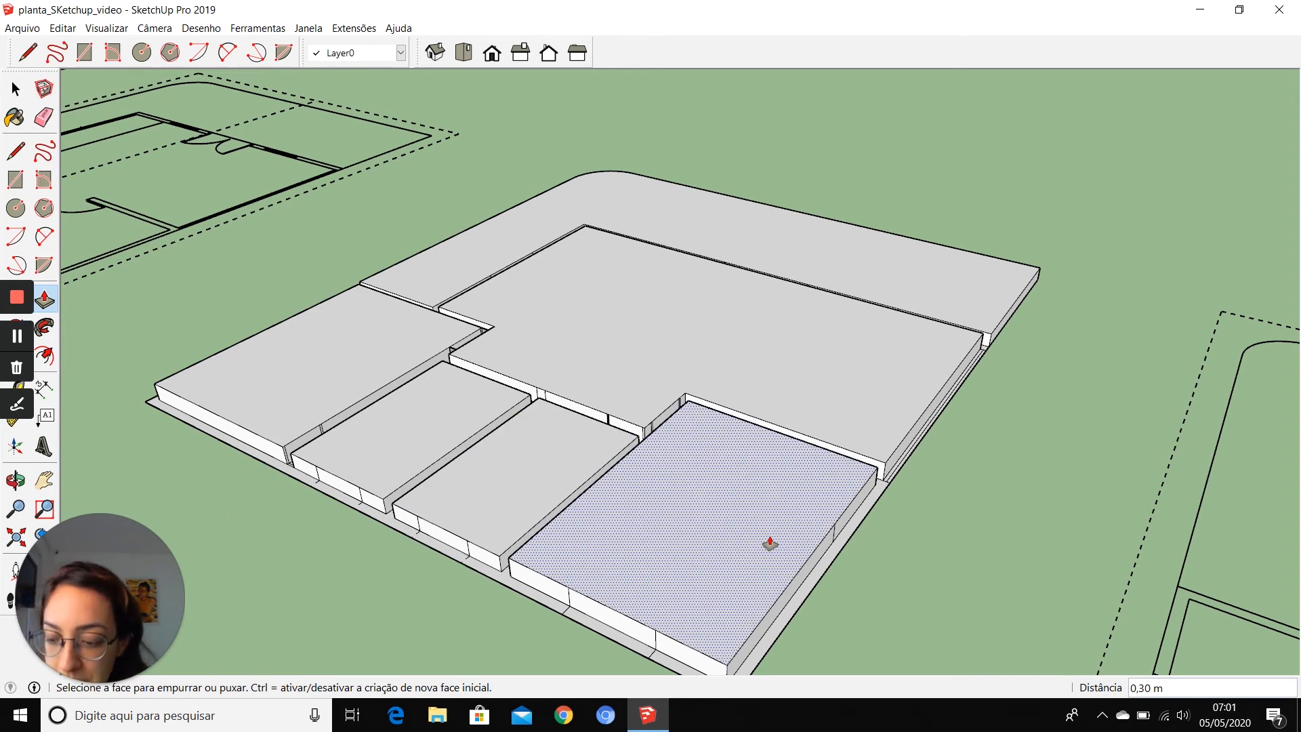
- Raise the outer wall section wrapping the front corner room level with its floor and a further 2.60 m with Push/Pull
{"action": "middle_click_drag", "start_coordinate": [932, 563], "coordinate": [834, 526]}
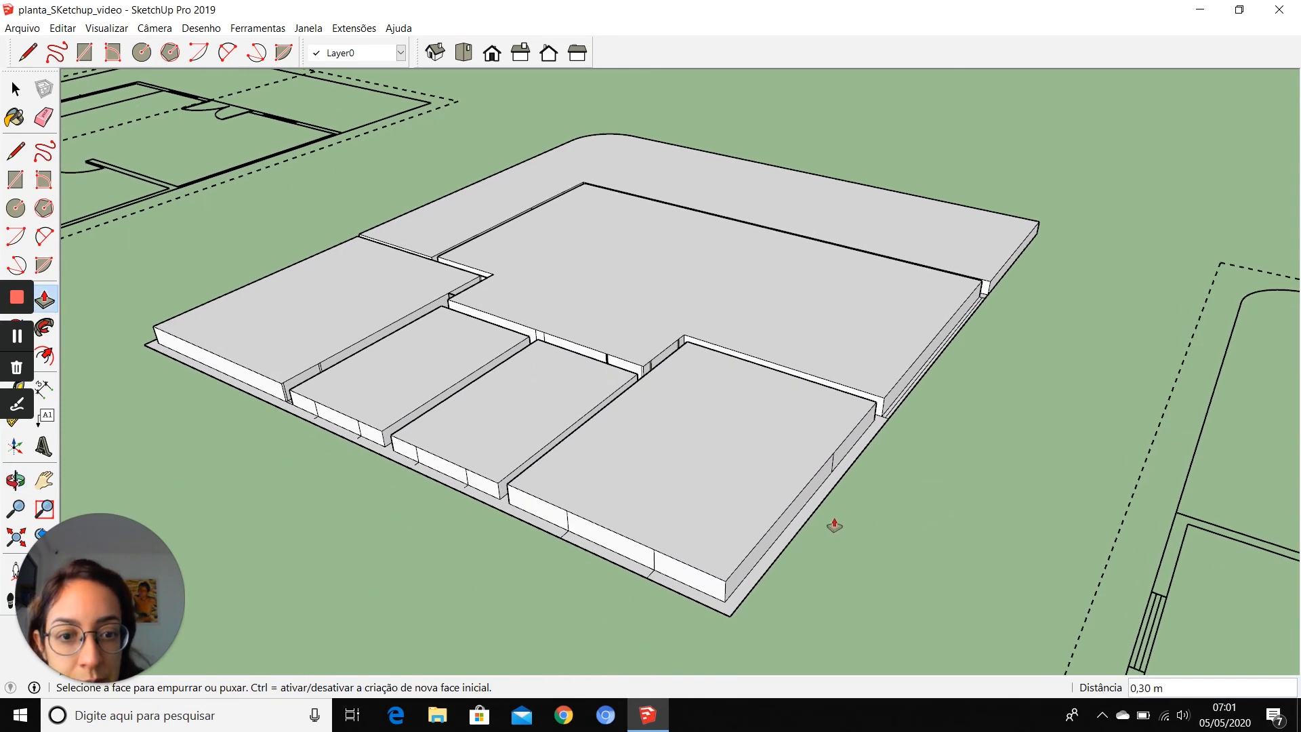
{"action": "left_click", "coordinate": [806, 526]}
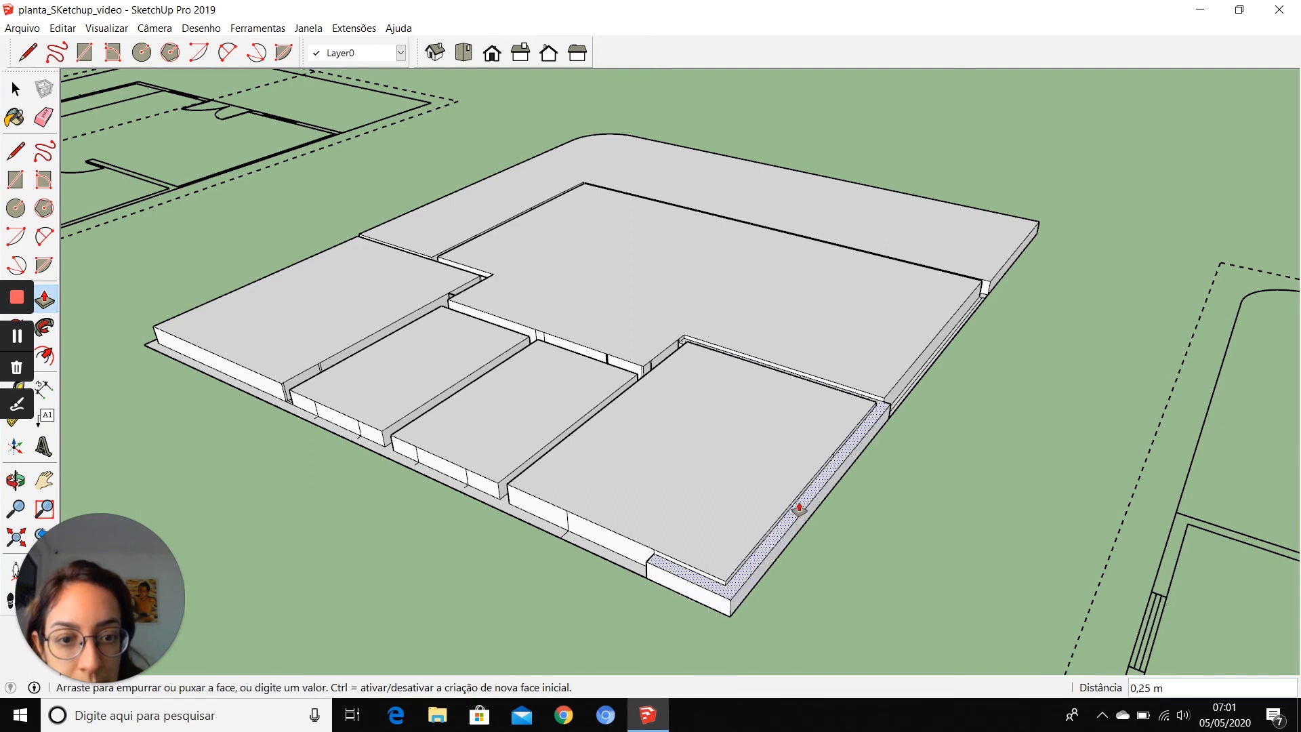
{"action": "left_click", "coordinate": [770, 500]}
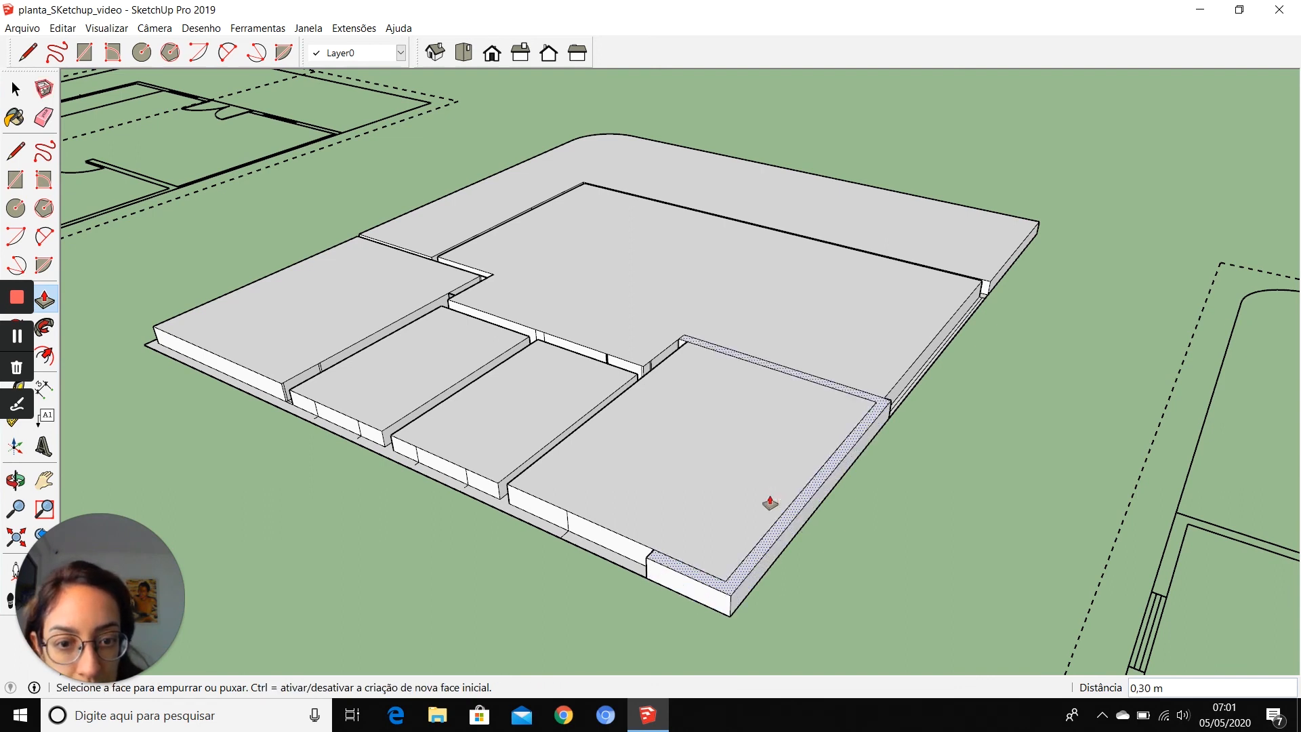
{"action": "left_click", "coordinate": [776, 529]}
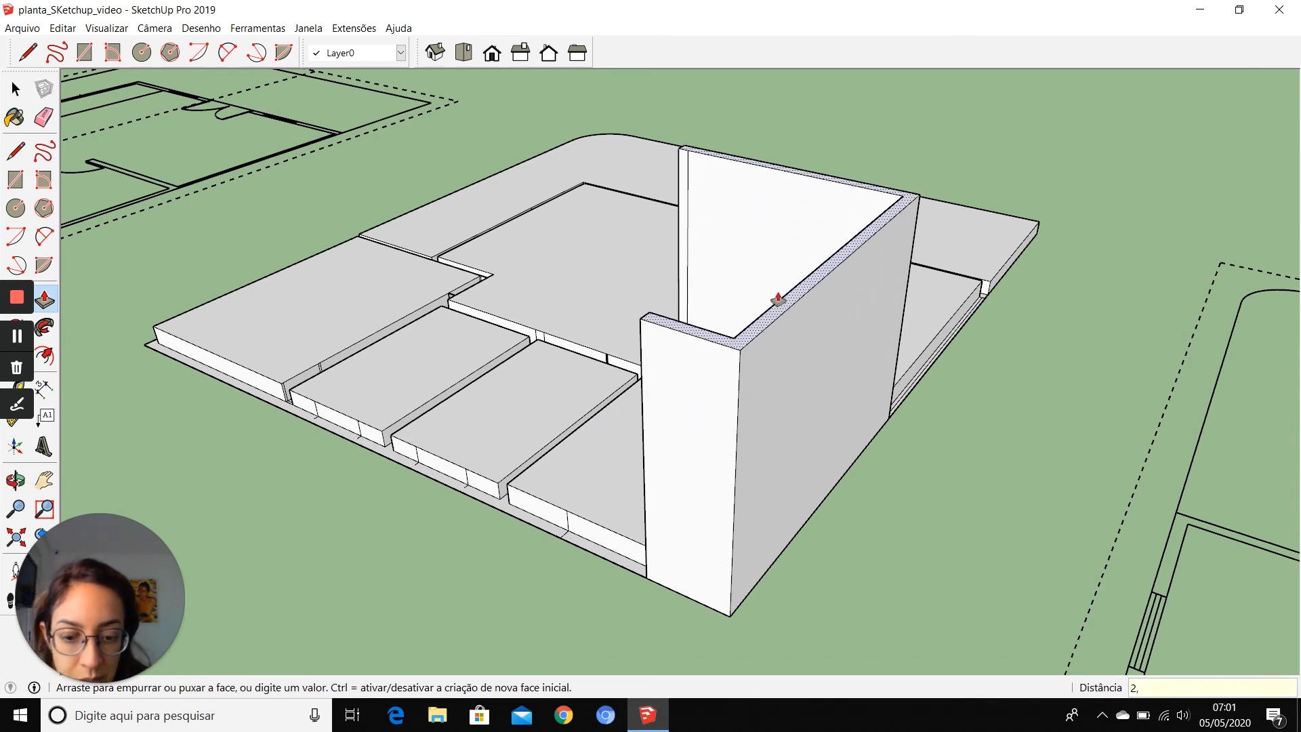
{"action": "key", "text": "Return"}
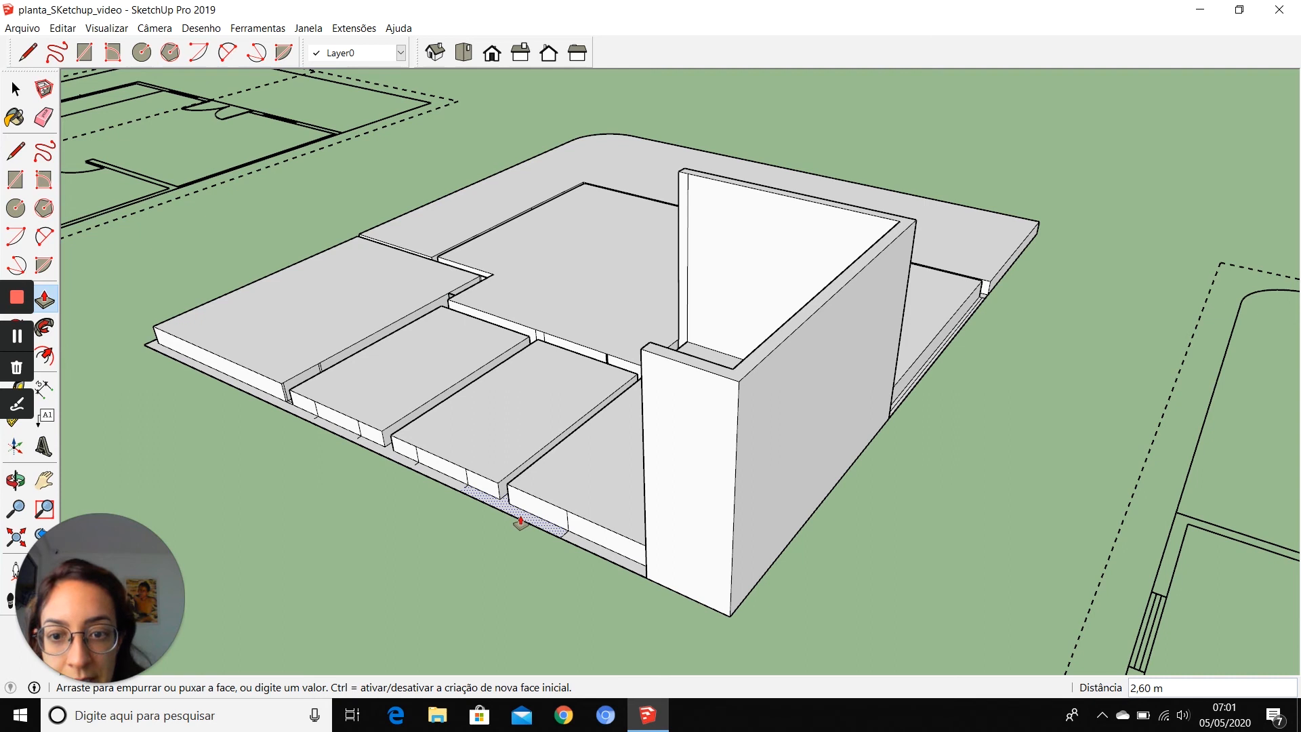
- Raise the T-shaped wall between the front corner room and the adjacent middle room to floor level and up to the finished wall's height
{"action": "left_click", "coordinate": [521, 522]}
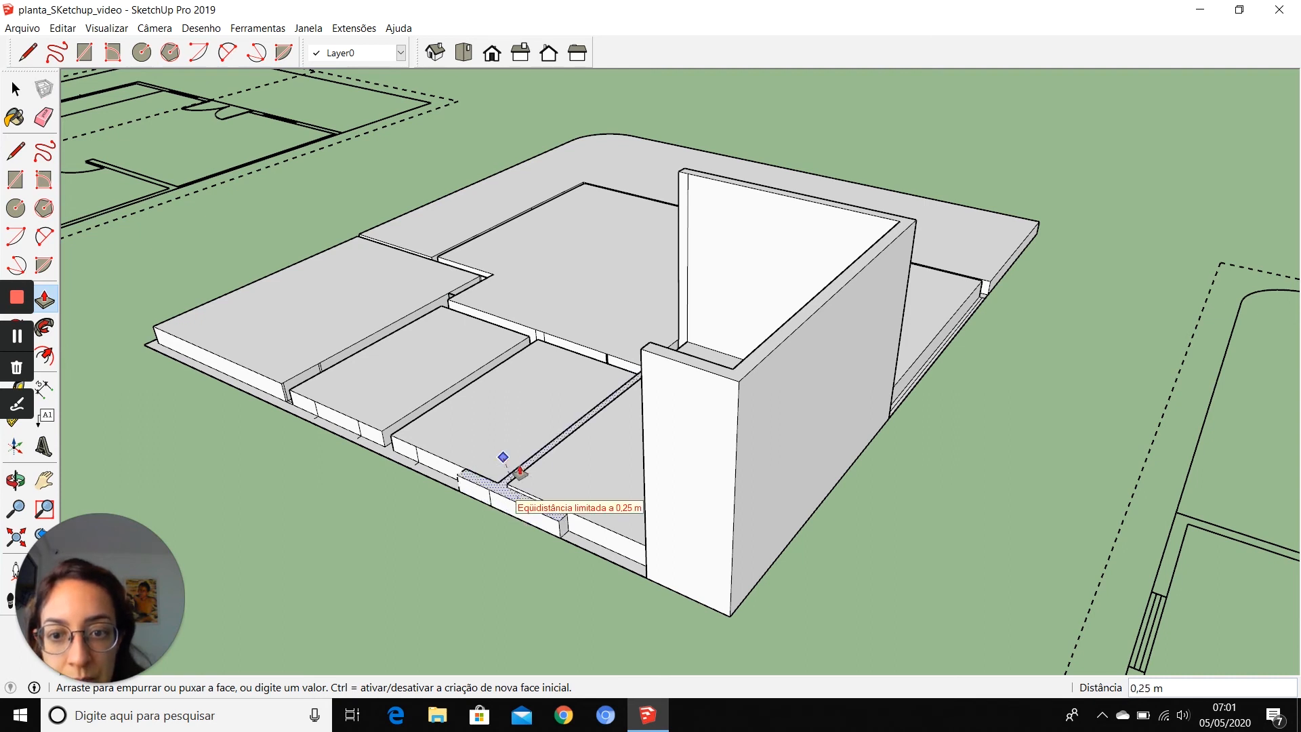
{"action": "left_click", "coordinate": [529, 499]}
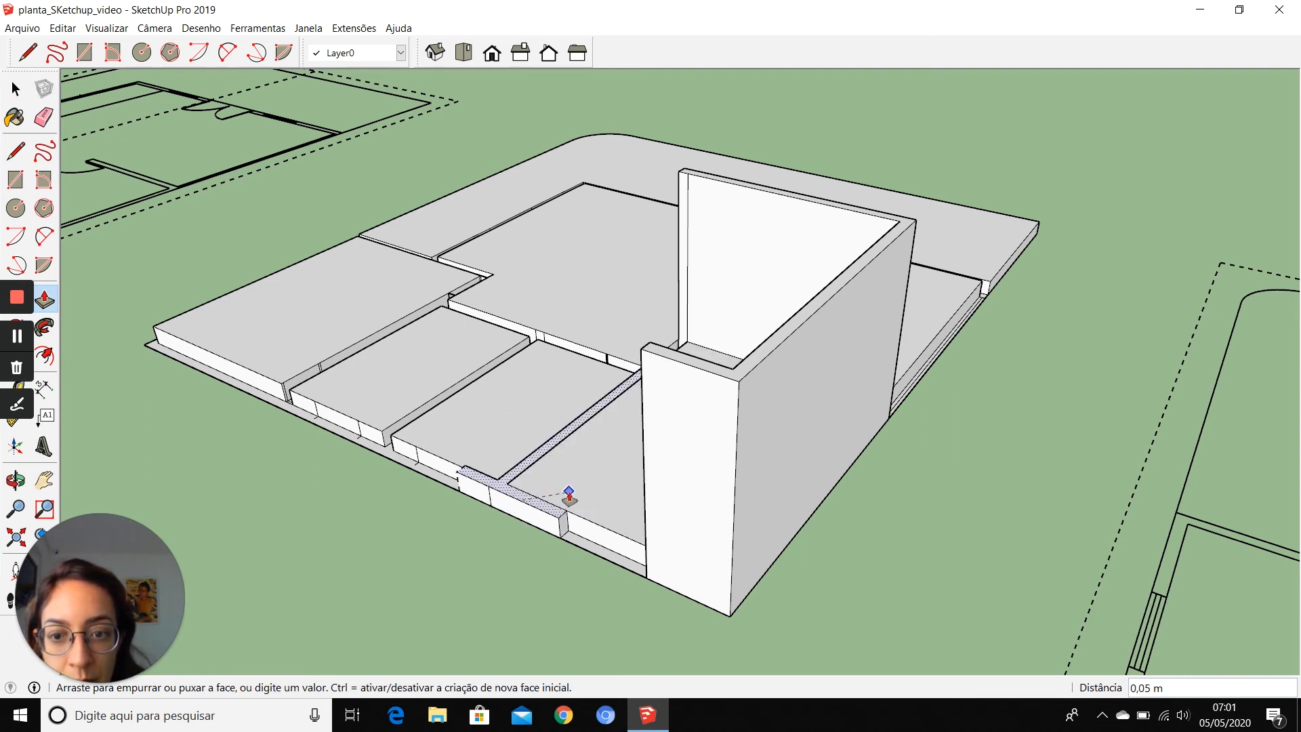
{"action": "left_click", "coordinate": [515, 502]}
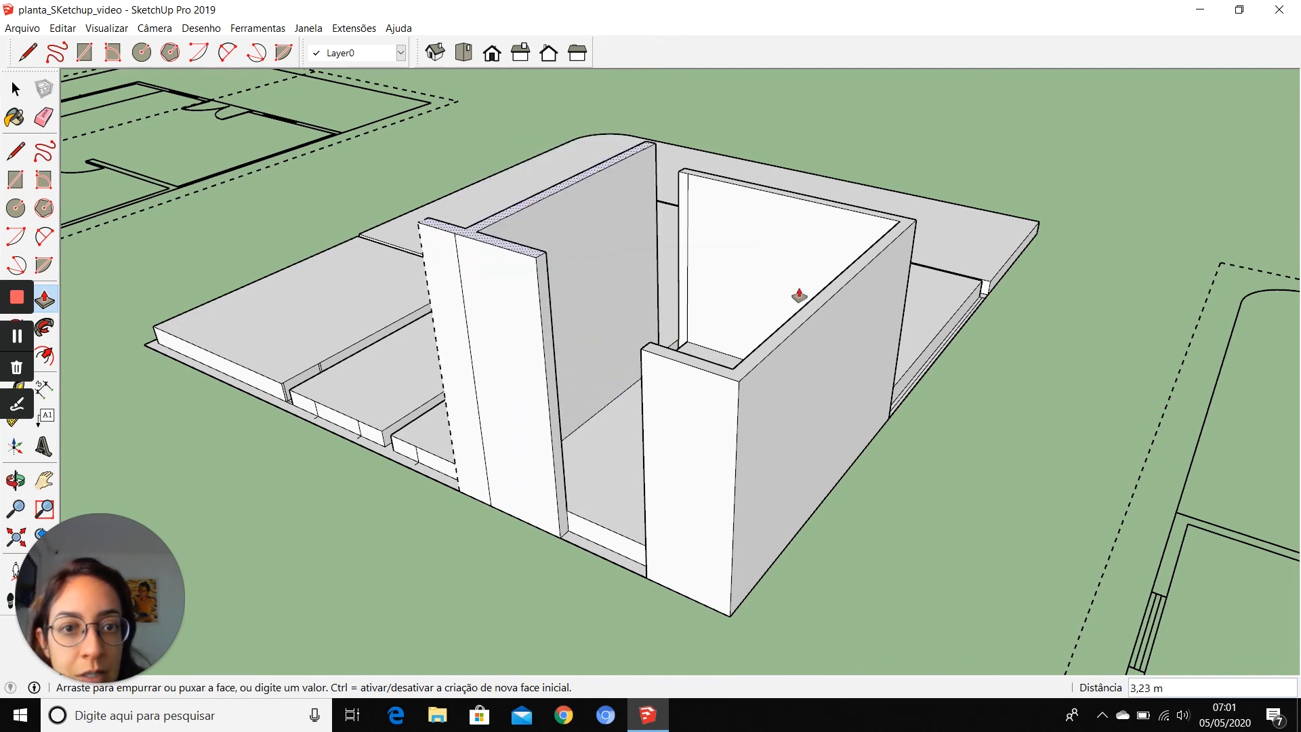
{"action": "left_click", "coordinate": [738, 374]}
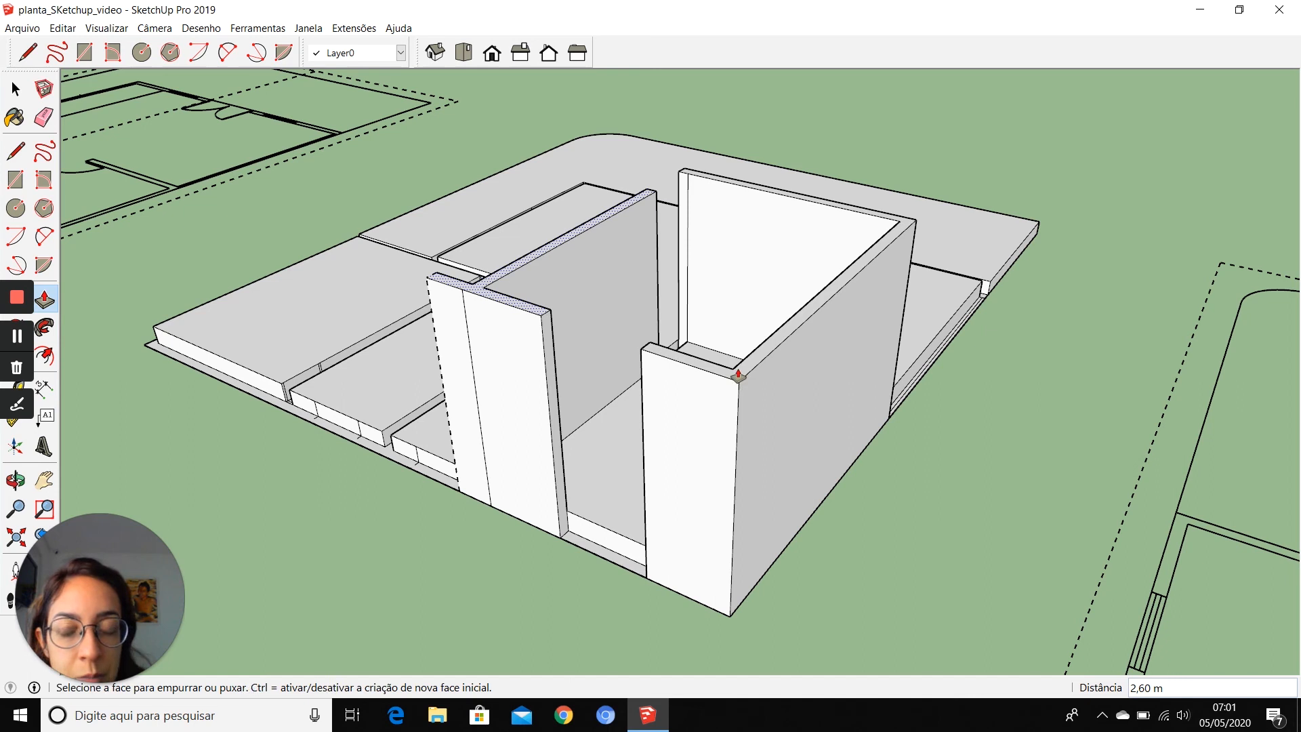
- Examine the raised walls and the window and door openings around the large room
{"action": "middle_click_drag", "start_coordinate": [779, 482], "coordinate": [750, 494]}
{"action": "scroll", "coordinate": [660, 502], "scroll_direction": "up", "scroll_amount": 6}
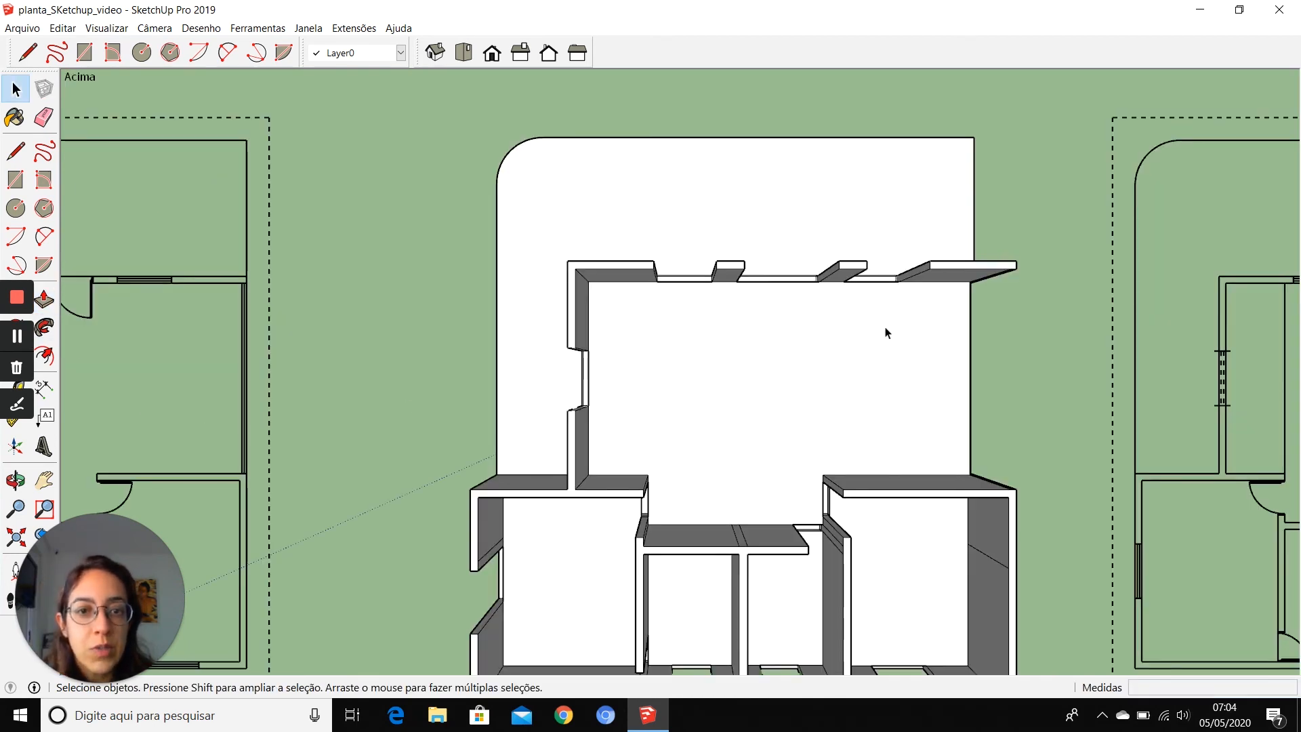
{"action": "scroll", "coordinate": [601, 221], "scroll_direction": "down", "scroll_amount": 2}
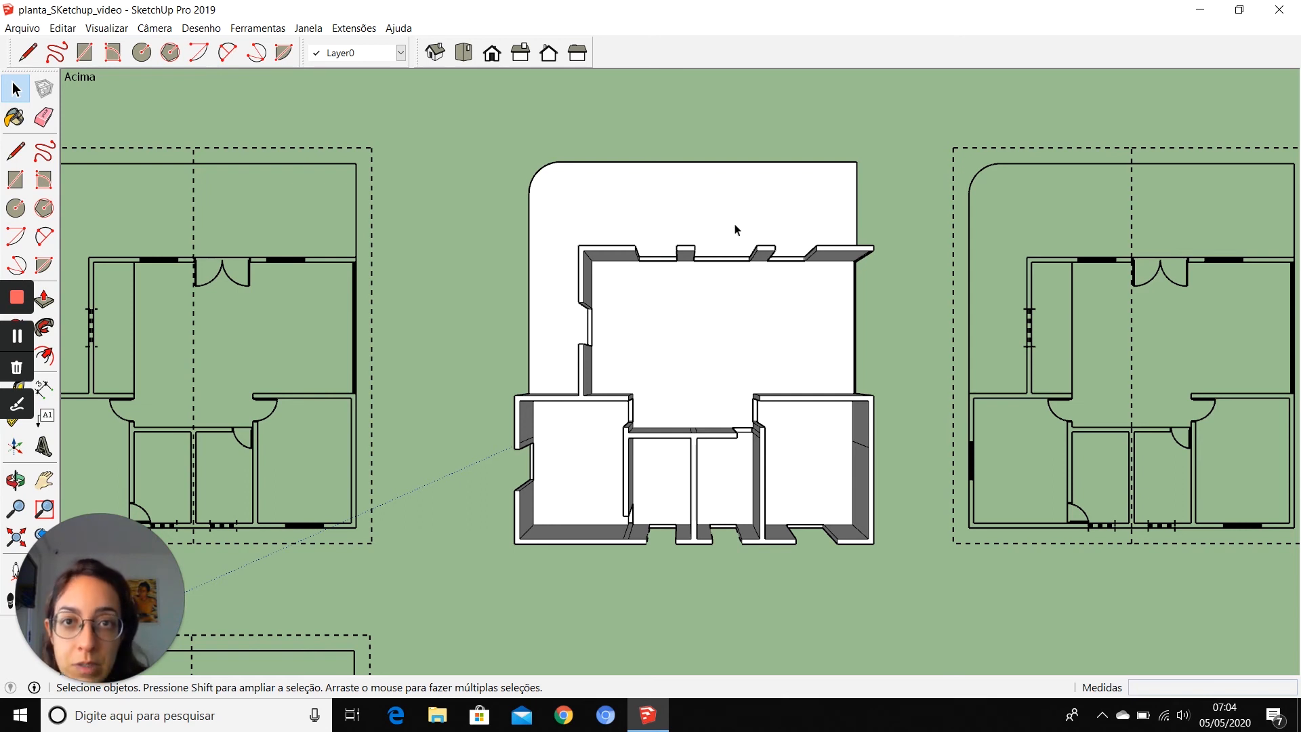
{"action": "scroll", "coordinate": [671, 187], "scroll_direction": "up", "scroll_amount": 4}
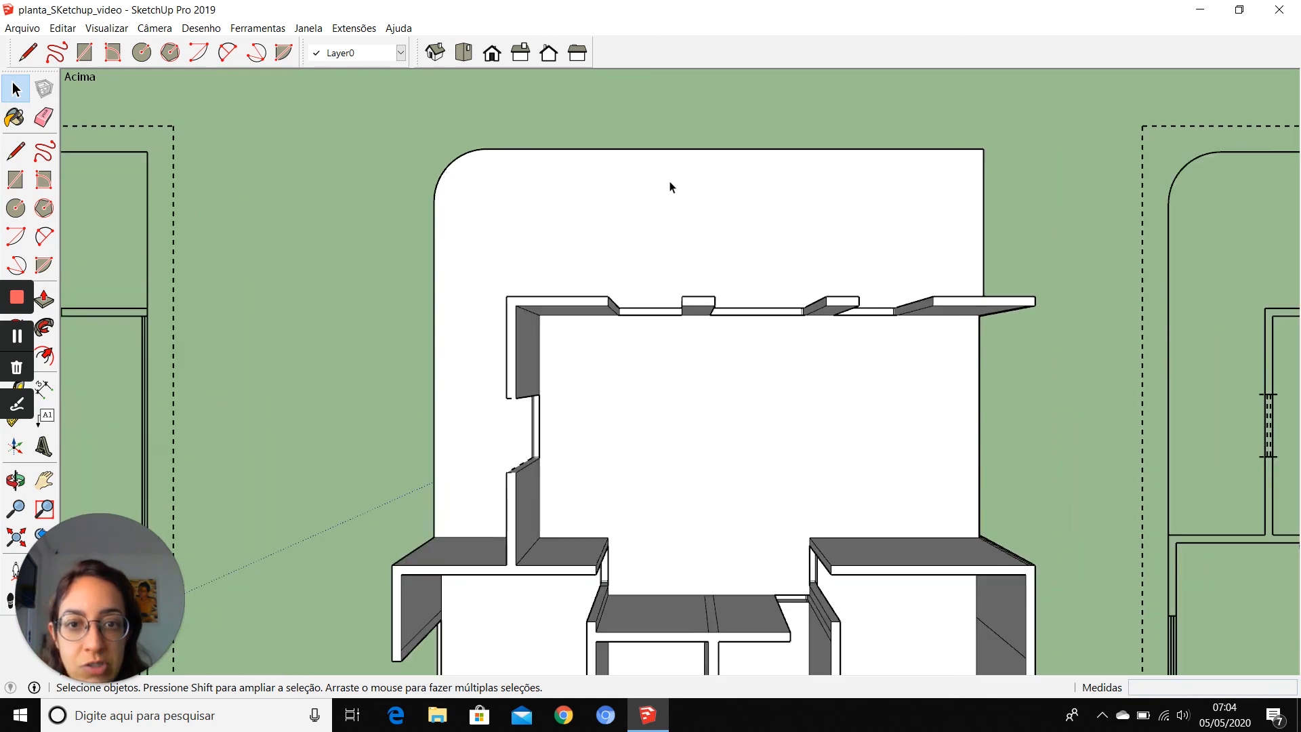
{"action": "middle_click_drag", "start_coordinate": [637, 386], "coordinate": [670, 310], "text": "shift"}
{"action": "scroll", "coordinate": [669, 310], "scroll_direction": "up", "scroll_amount": 5}
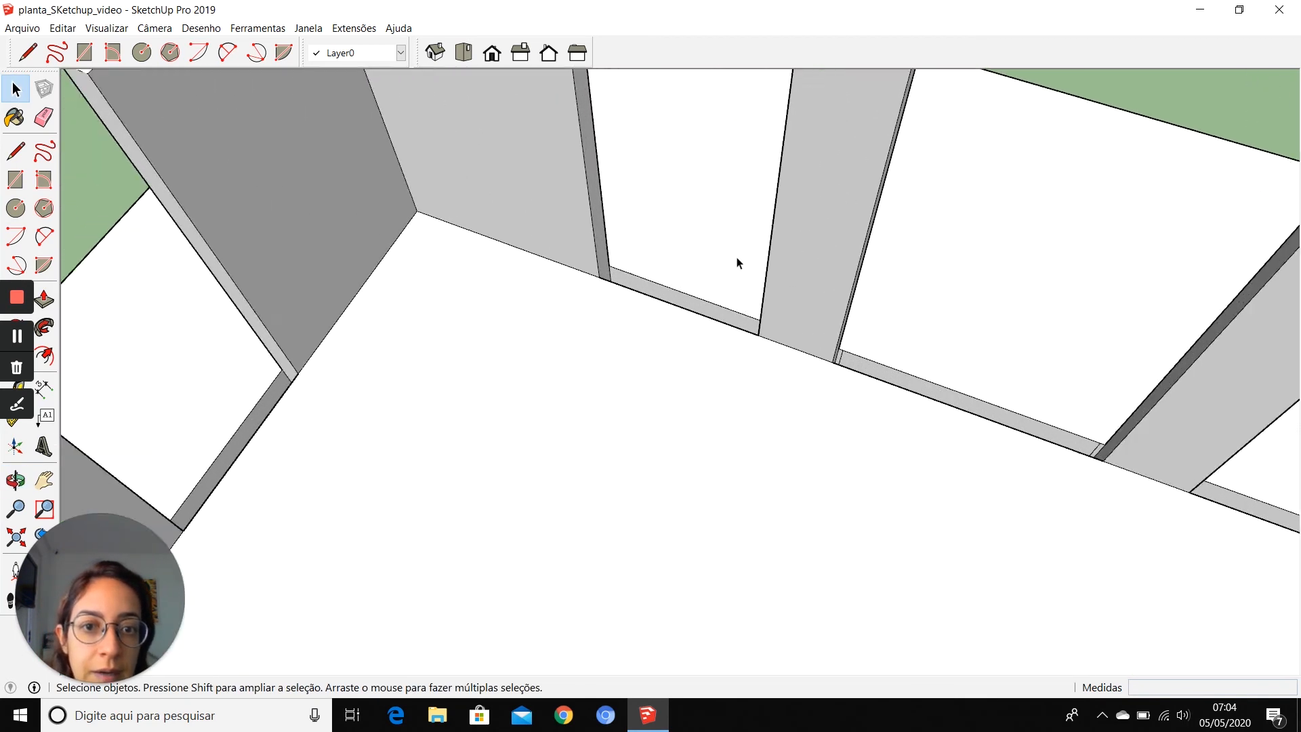
{"action": "middle_click_drag", "start_coordinate": [671, 367], "coordinate": [712, 514]}
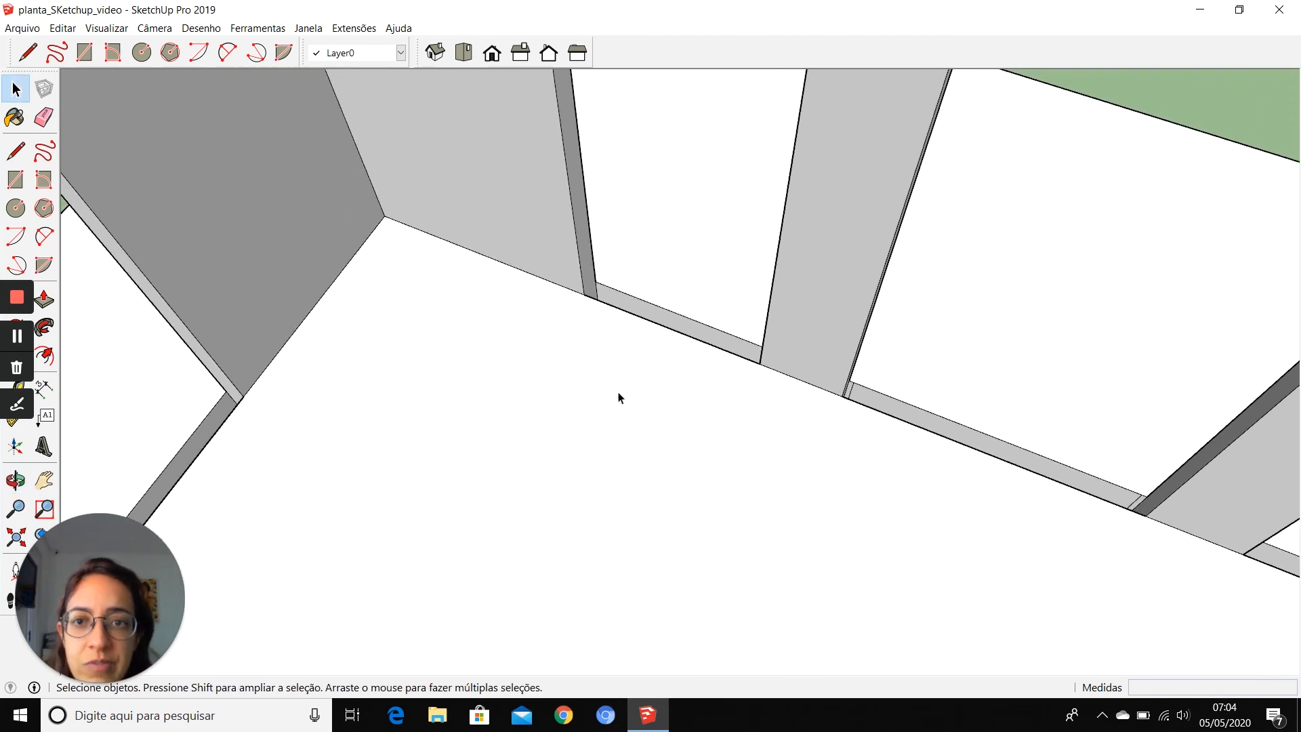
{"action": "left_click", "coordinate": [19, 337]}
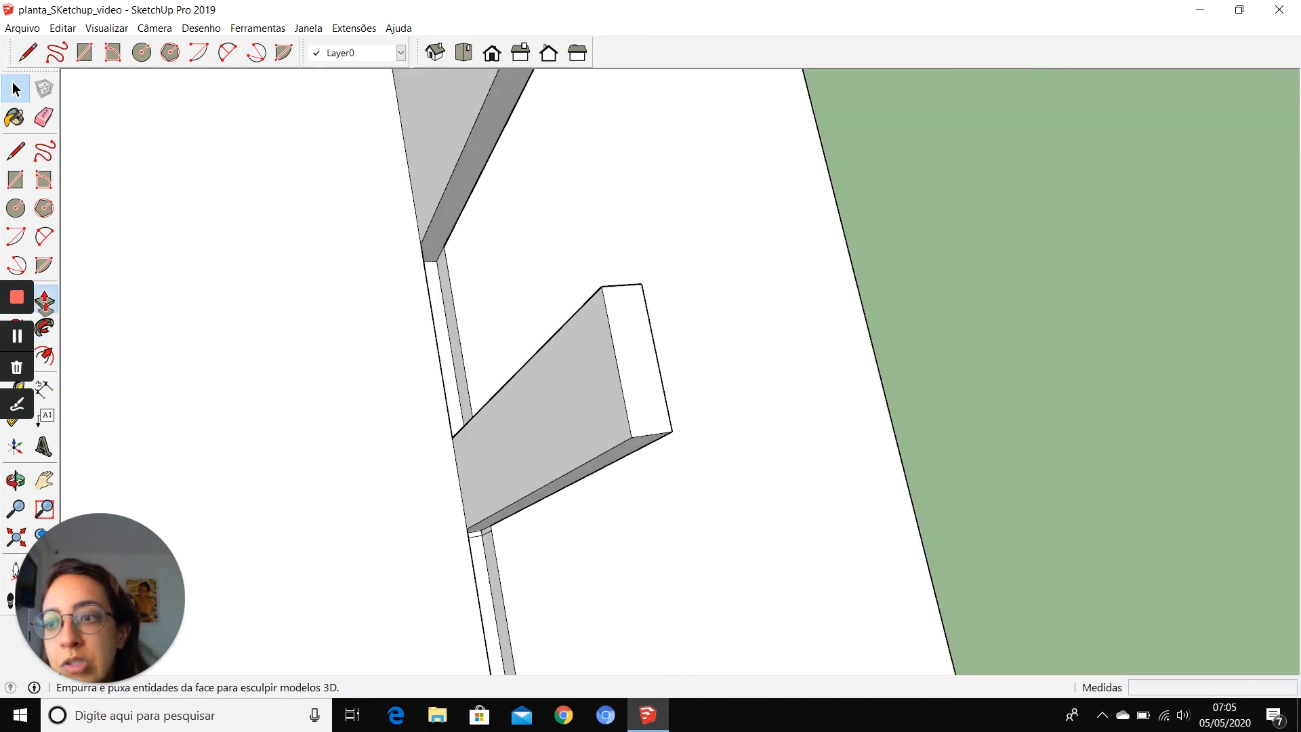
- Raise the base of the first window opening in the large room's yard-facing wall 1.10 m with Push/Pull
{"action": "left_click", "coordinate": [45, 302]}
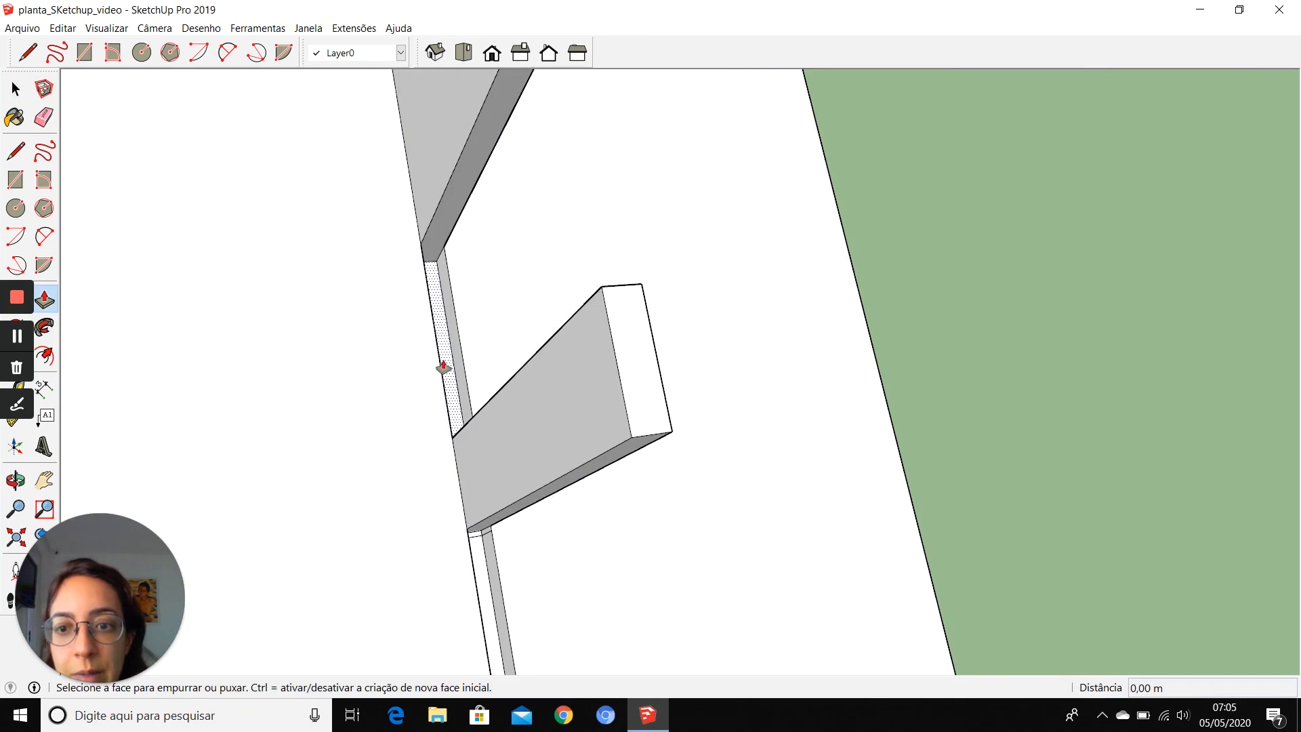
{"action": "left_click", "coordinate": [446, 364]}
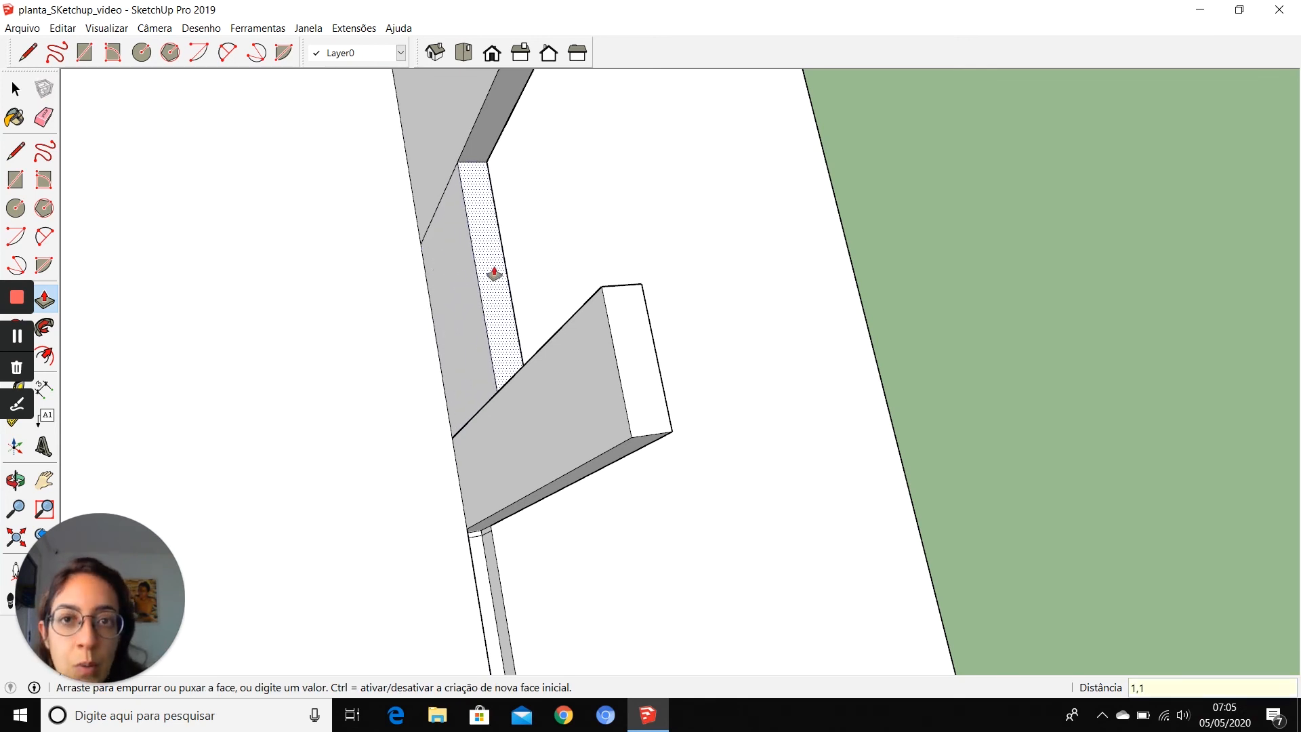
{"action": "key", "text": "Return"}
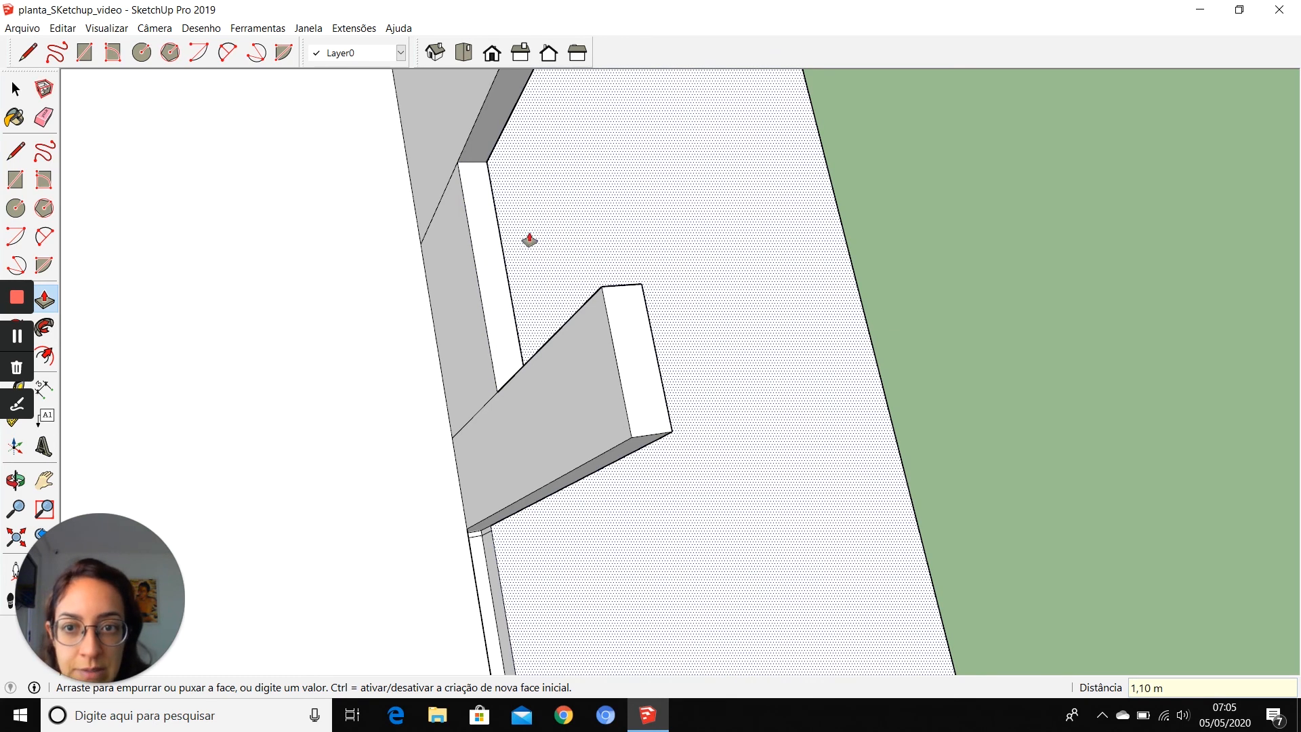
- Raise the base of the other window opening in the same yard-facing wall to floor level and up to the first sill's 1.10 m height
{"action": "scroll", "coordinate": [551, 169], "scroll_direction": "down", "scroll_amount": 4}
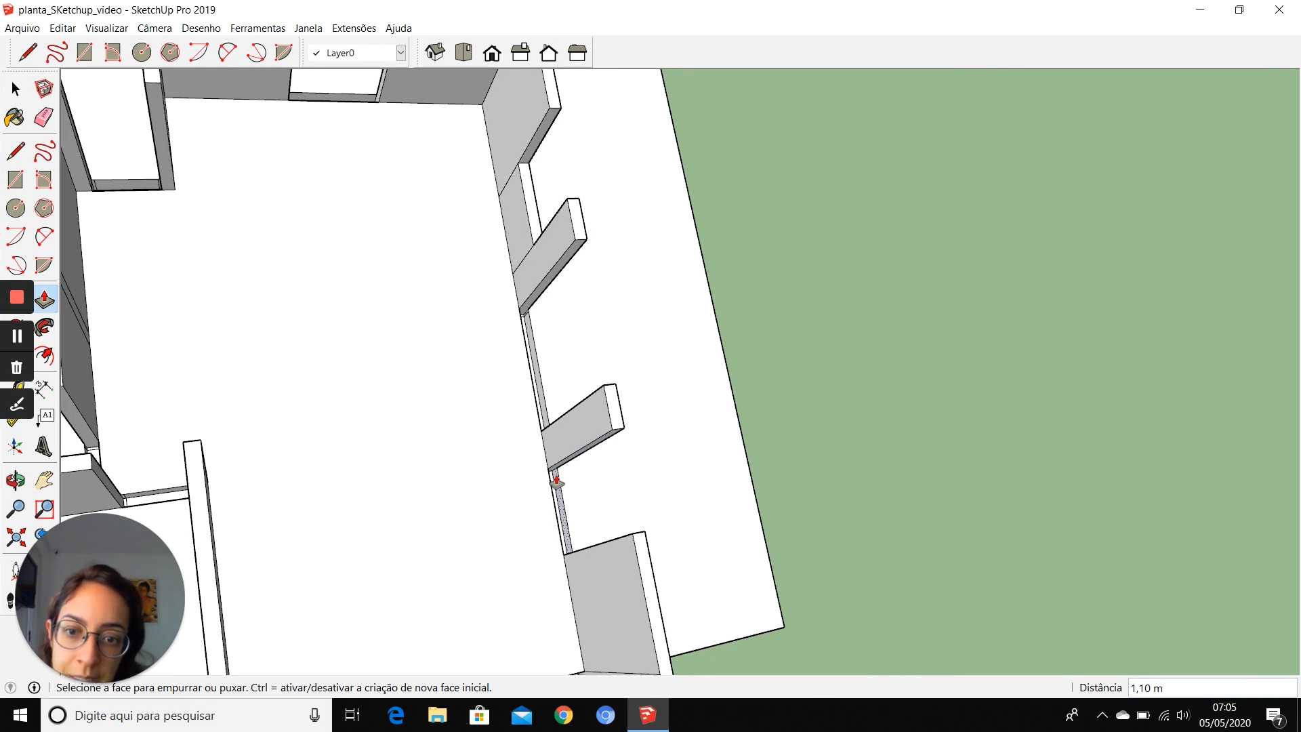
{"action": "scroll", "coordinate": [554, 481], "scroll_direction": "up", "scroll_amount": 1}
{"action": "scroll", "coordinate": [556, 488], "scroll_direction": "up", "scroll_amount": 1}
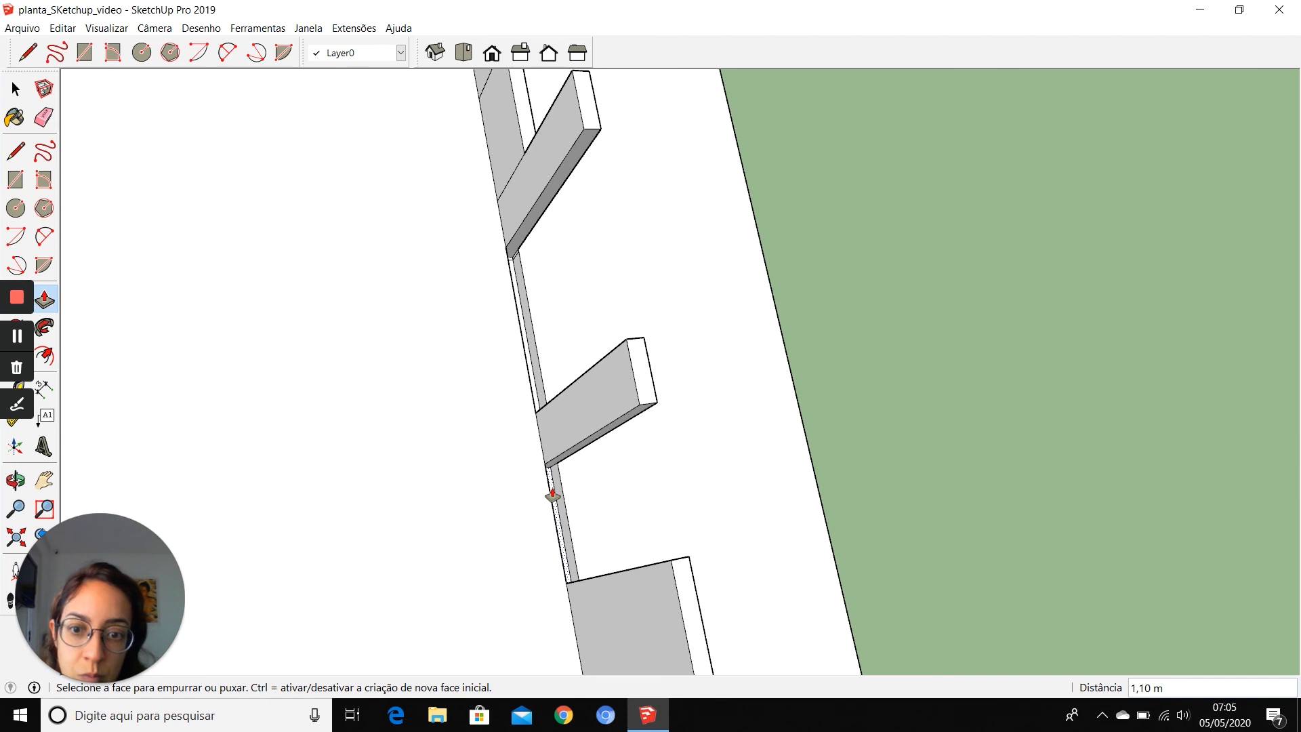
{"action": "scroll", "coordinate": [552, 494], "scroll_direction": "up", "scroll_amount": 2}
{"action": "left_click", "coordinate": [552, 495]}
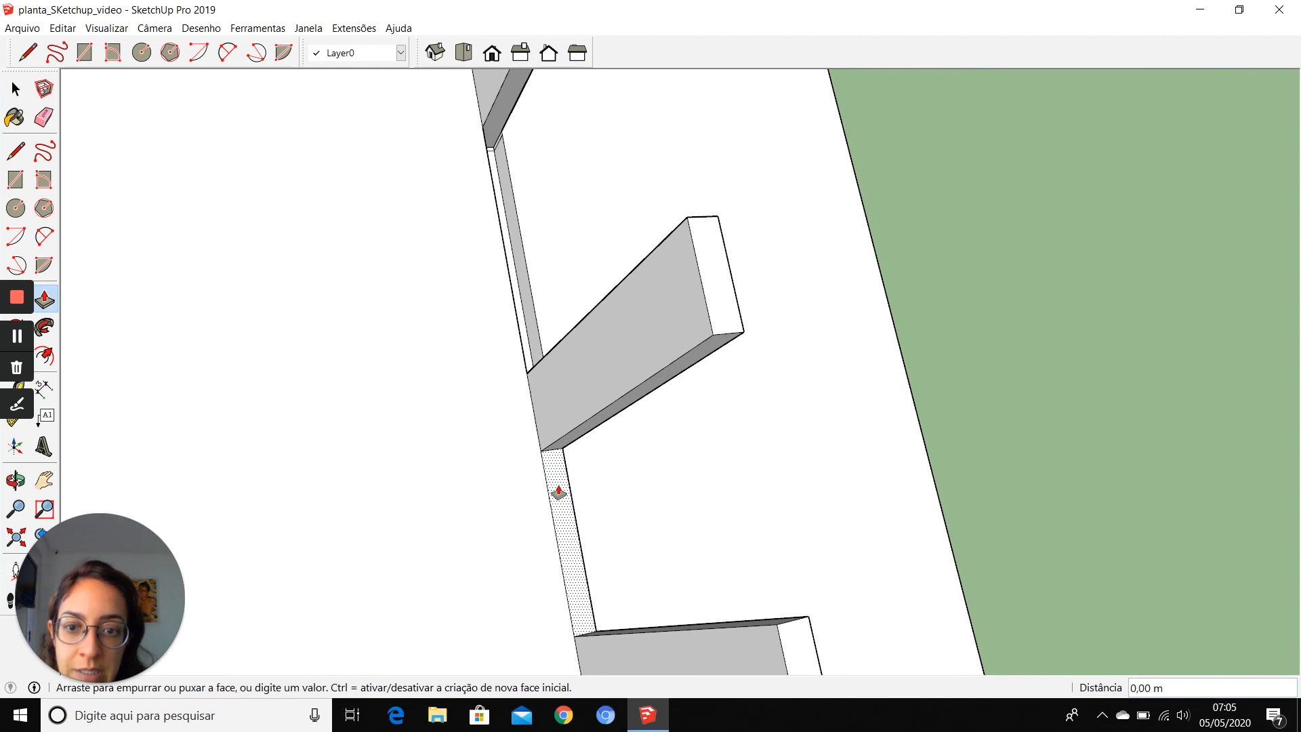
{"action": "scroll", "coordinate": [531, 379], "scroll_direction": "down", "scroll_amount": 2}
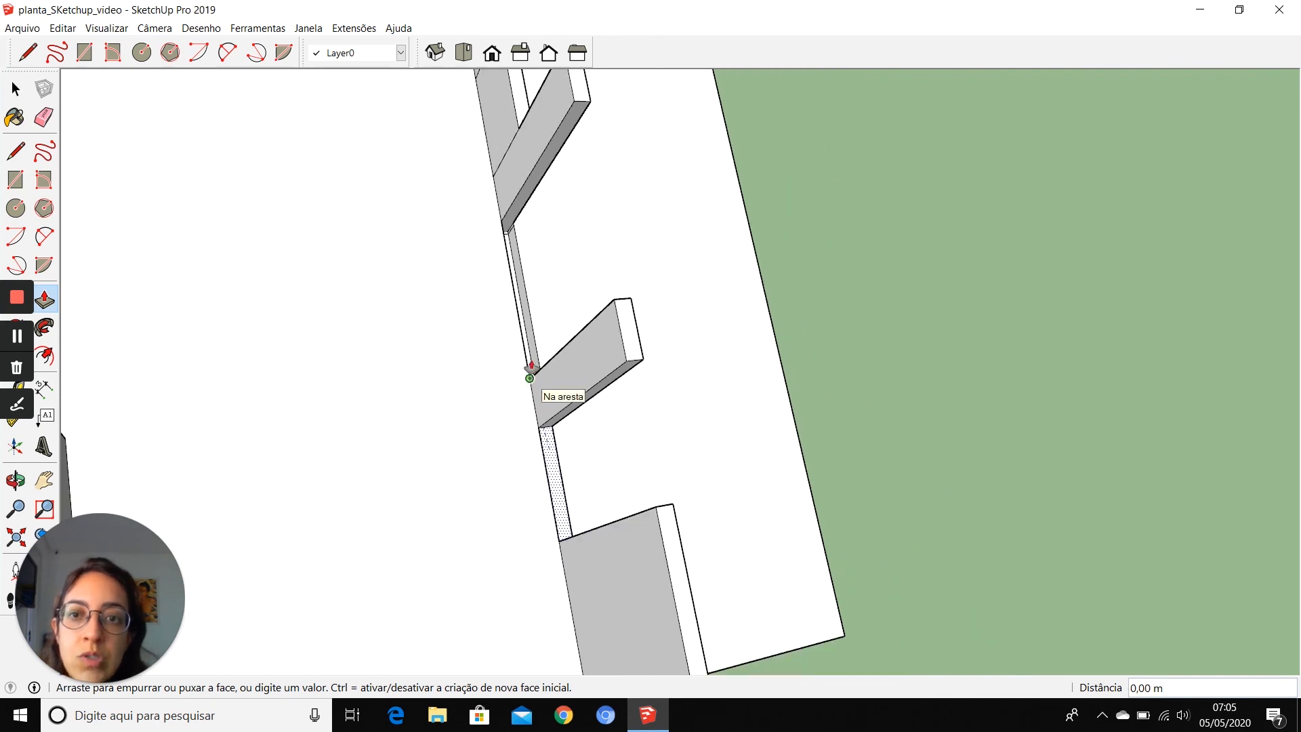
{"action": "left_click", "coordinate": [520, 105]}
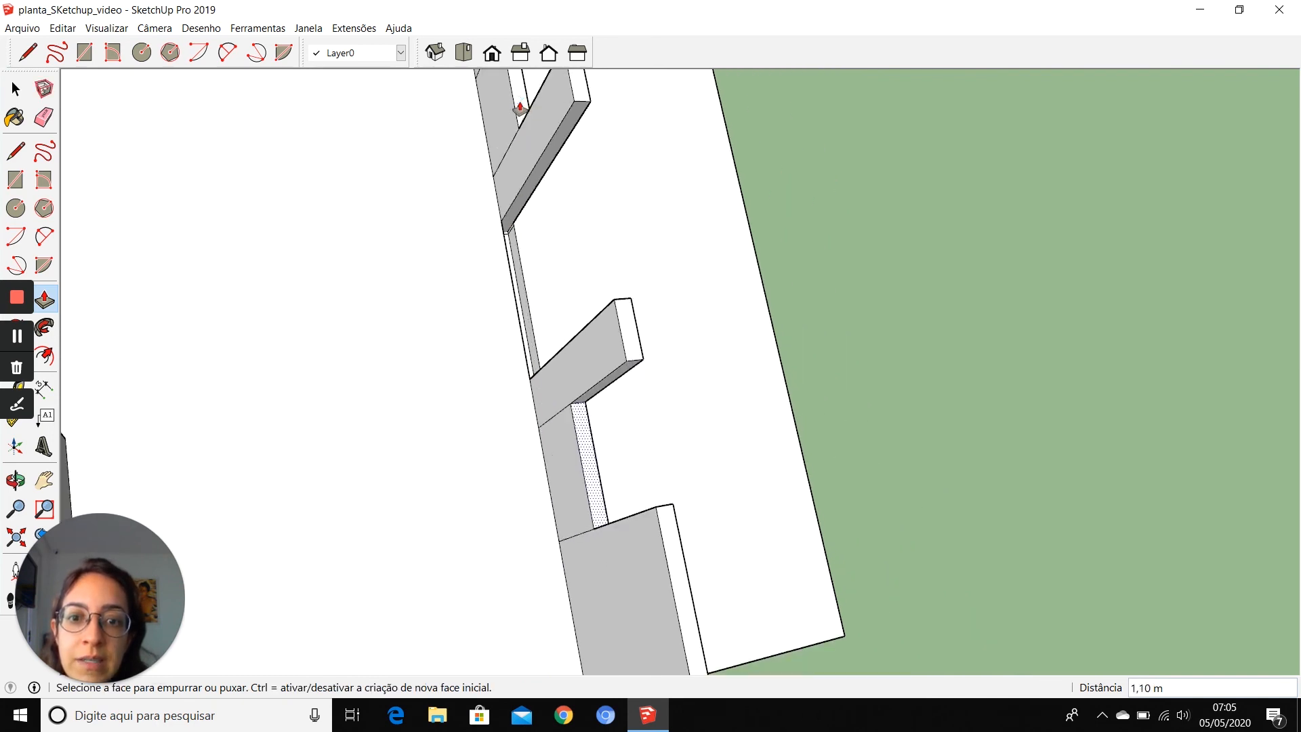
- Raise the base of the window opening in the large room's short side wall 0.30 m to floor level and a further 1.60 m
{"action": "scroll", "coordinate": [706, 517], "scroll_direction": "down", "scroll_amount": 5}
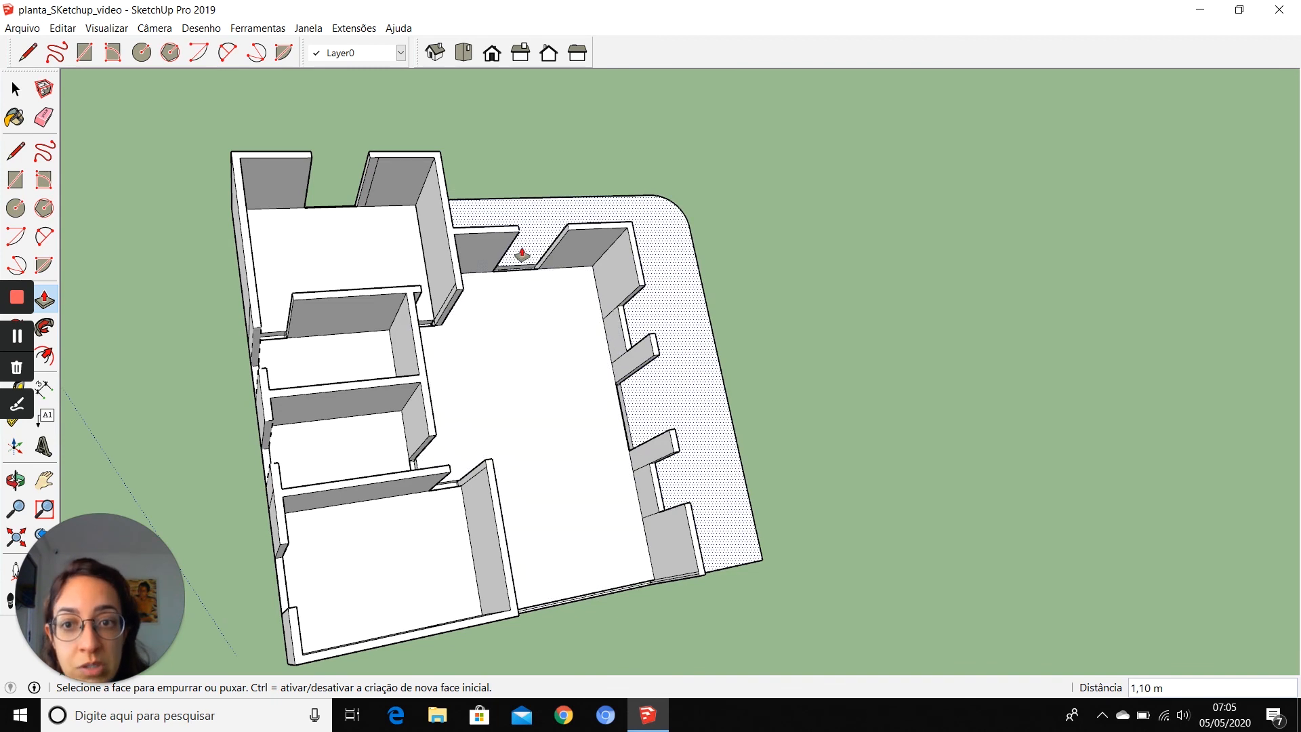
{"action": "scroll", "coordinate": [505, 302], "scroll_direction": "up", "scroll_amount": 10}
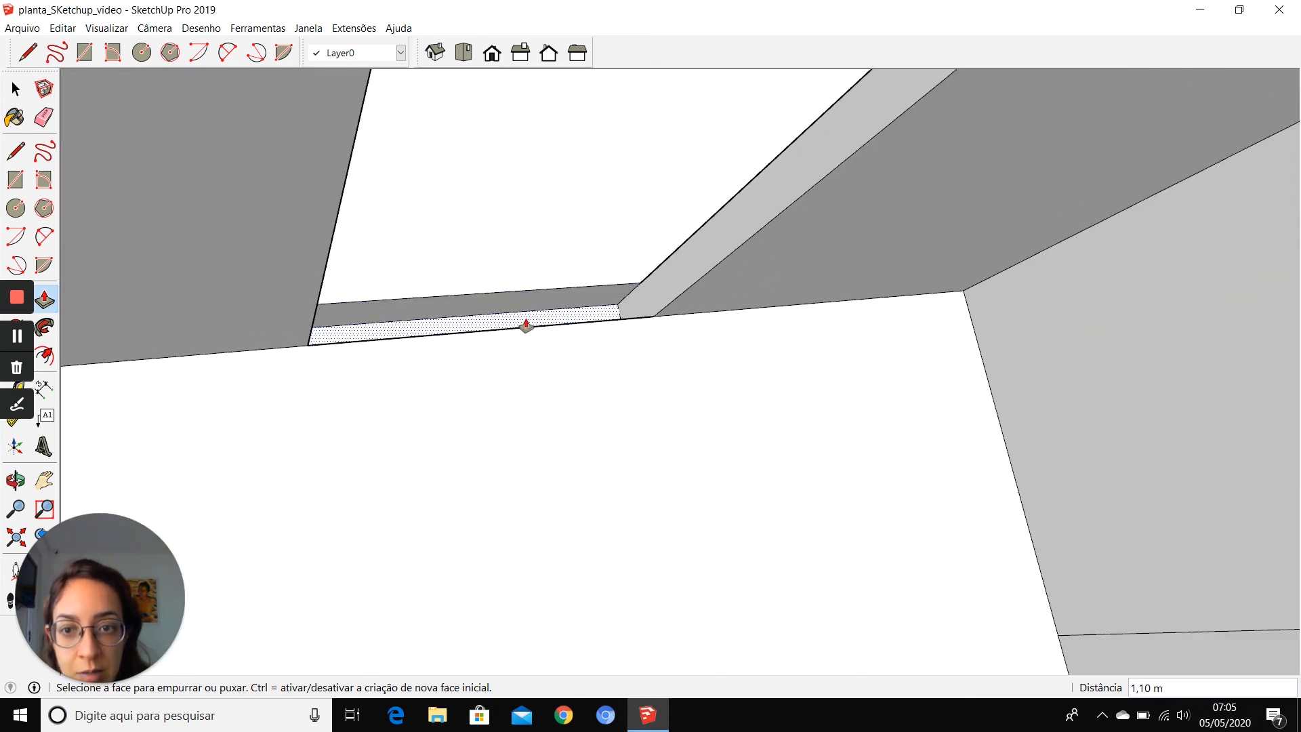
{"action": "left_click", "coordinate": [527, 325]}
{"action": "left_click", "coordinate": [607, 374]}
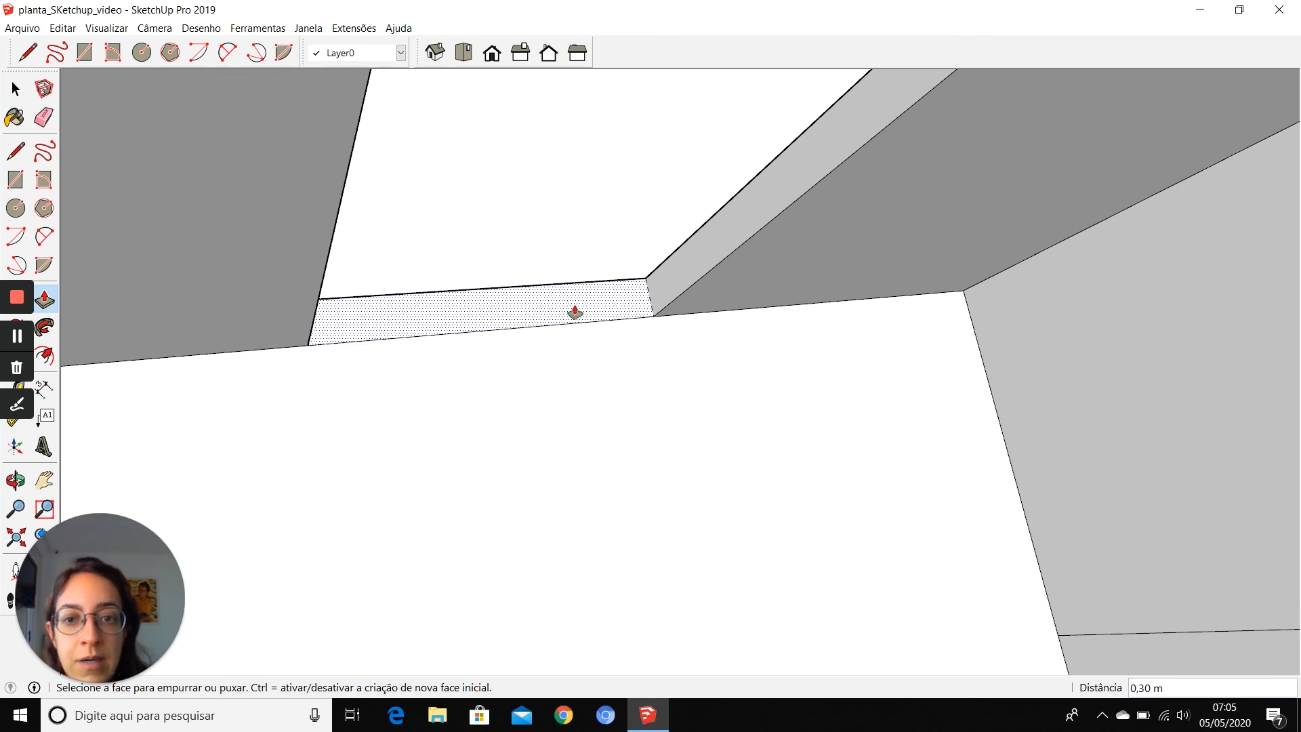
{"action": "left_click", "coordinate": [575, 312]}
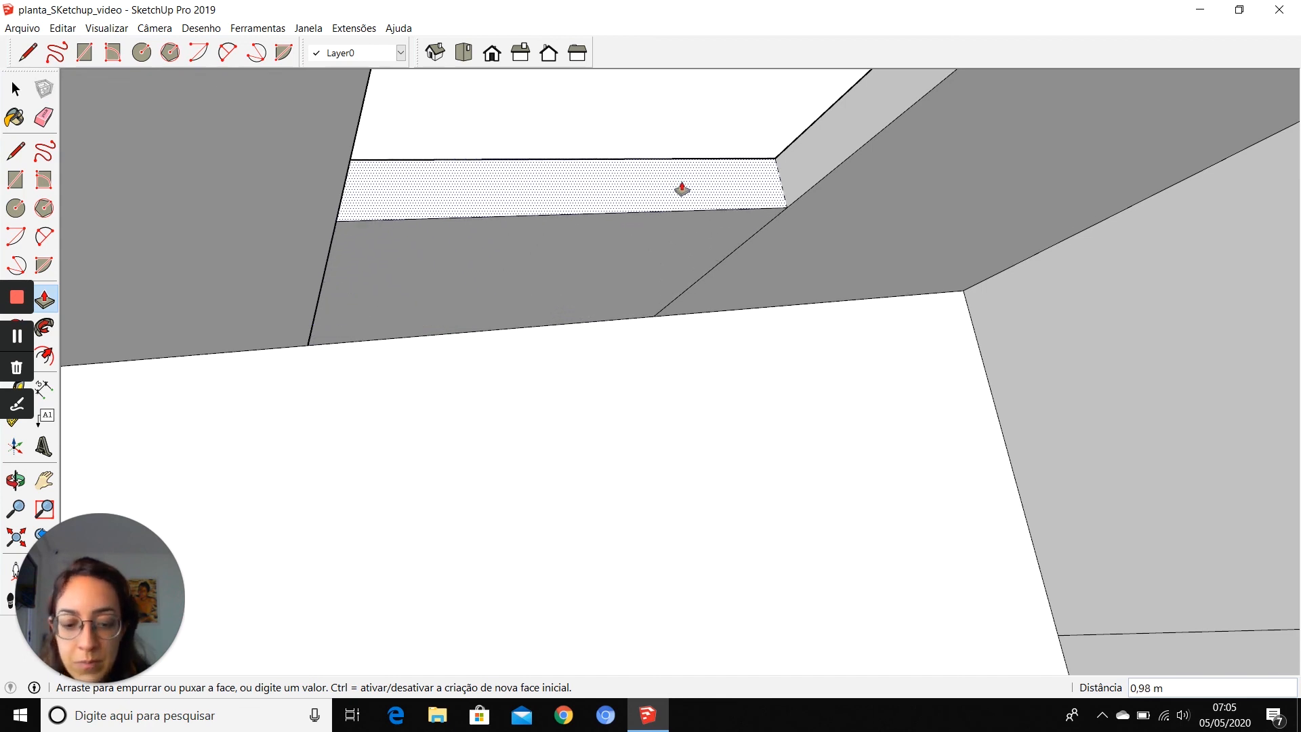
{"action": "type", "text": "1"}
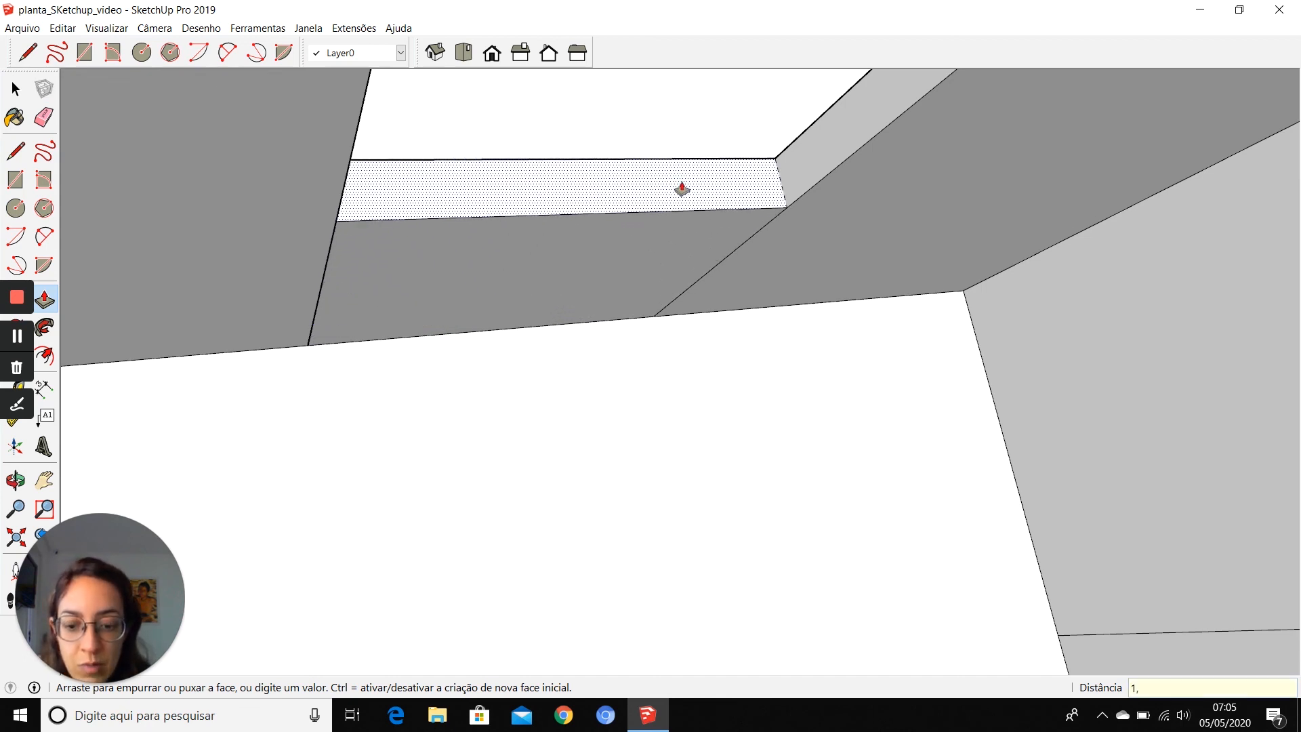
{"action": "type", "text": ",6"}
{"action": "key", "text": "Return"}
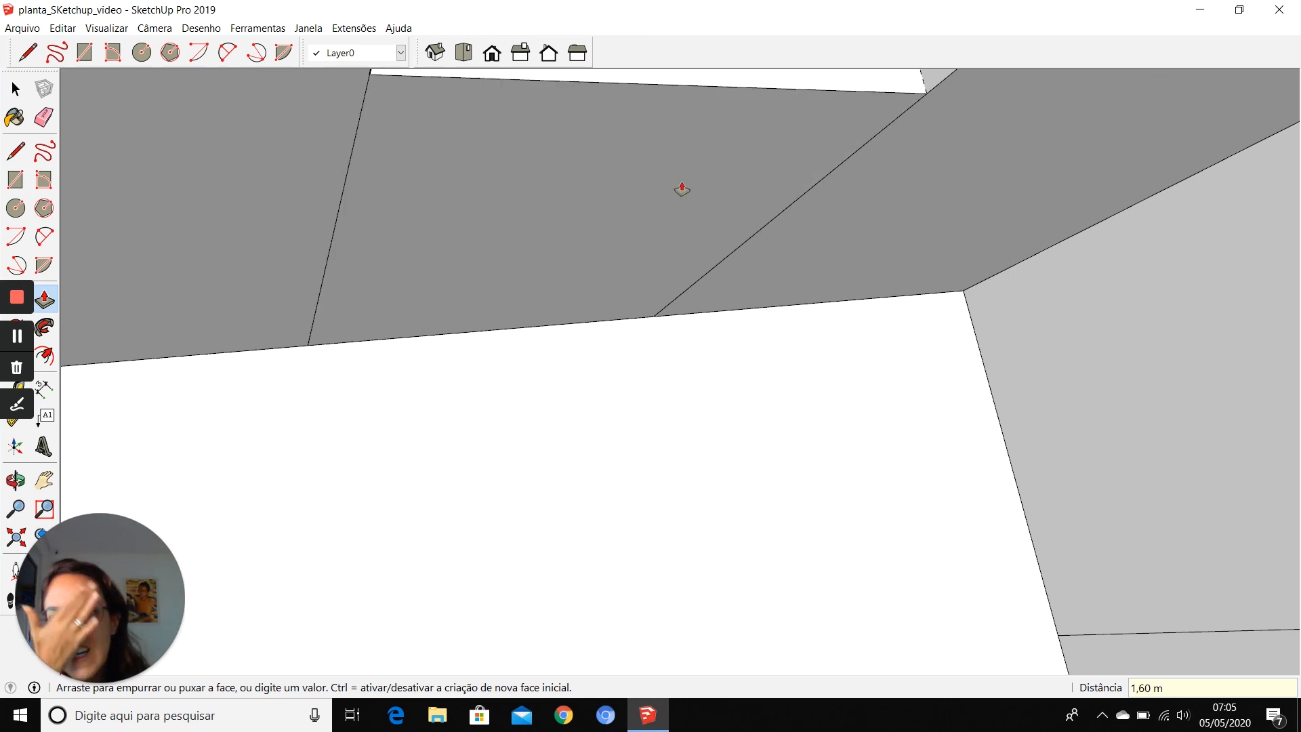
{"action": "scroll", "coordinate": [641, 404], "scroll_direction": "down", "scroll_amount": 8}
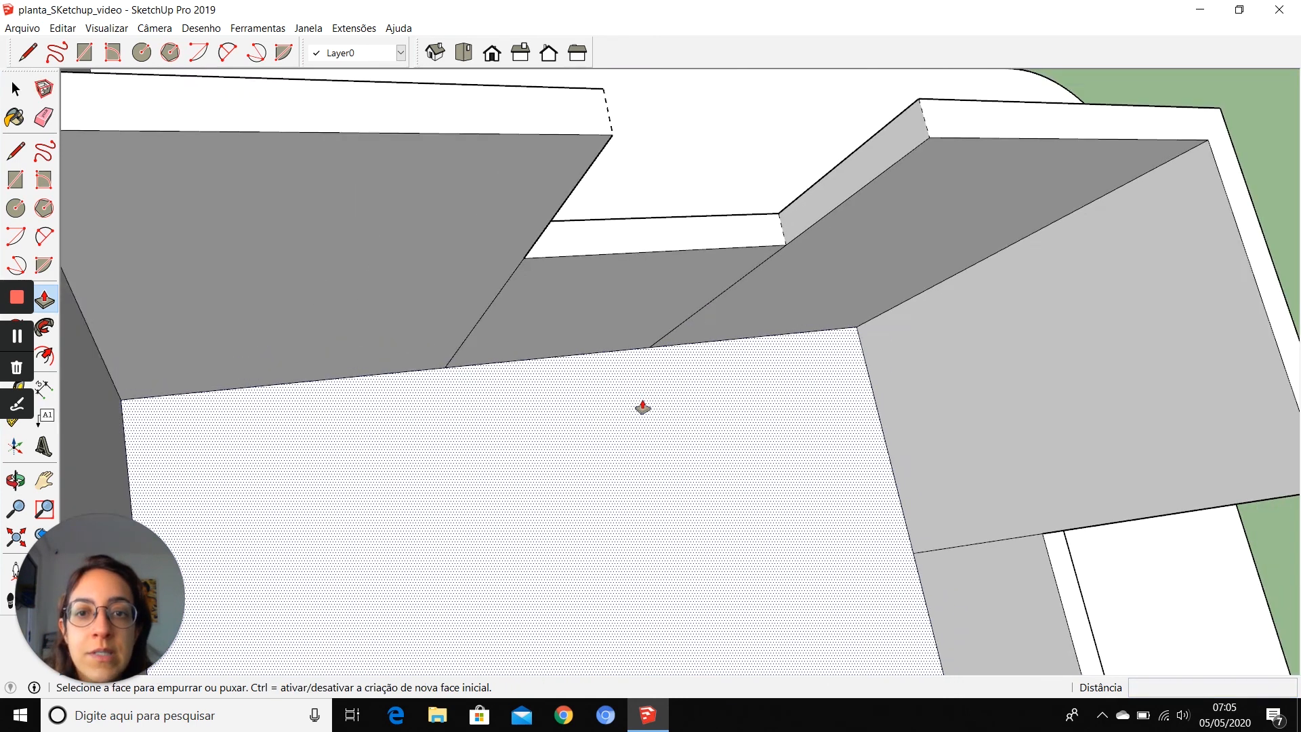
{"action": "scroll", "coordinate": [626, 273], "scroll_direction": "down", "scroll_amount": 2}
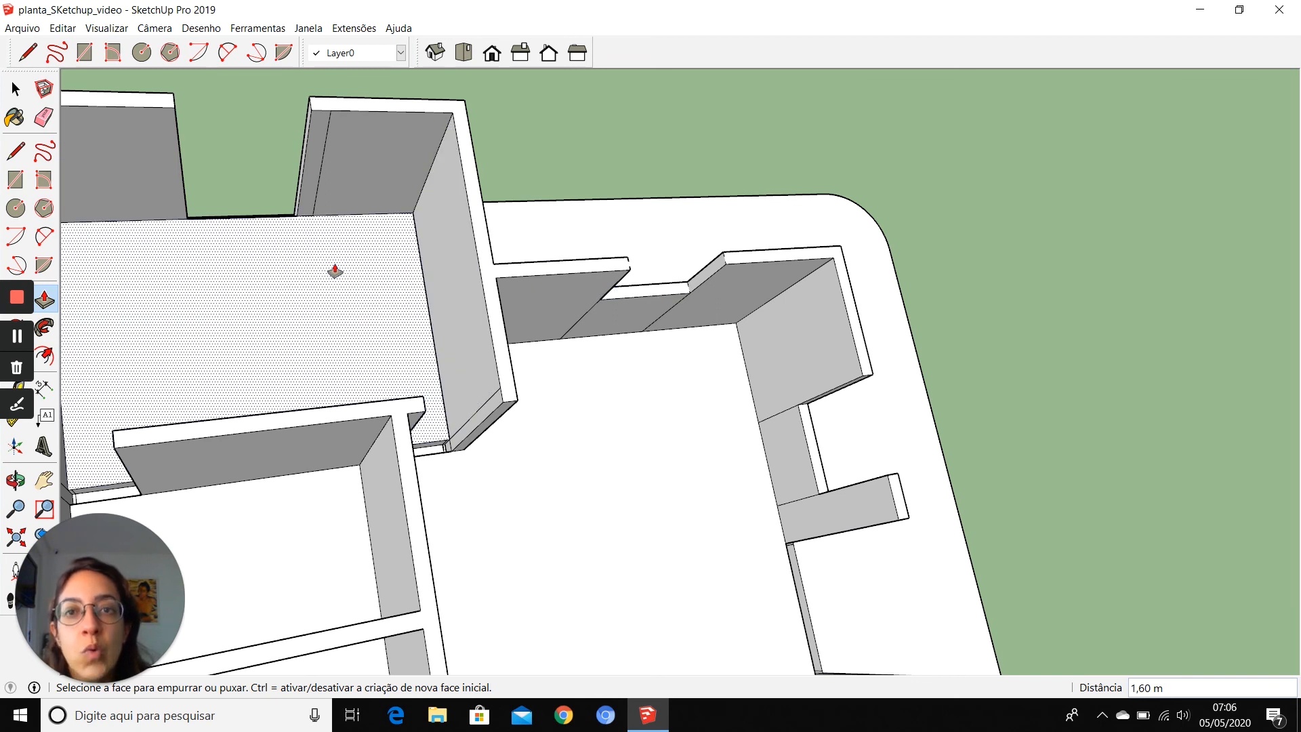
- Delete the dividing line between the tall outer wall face and the face below the first window opening
{"action": "left_click", "coordinate": [16, 336]}
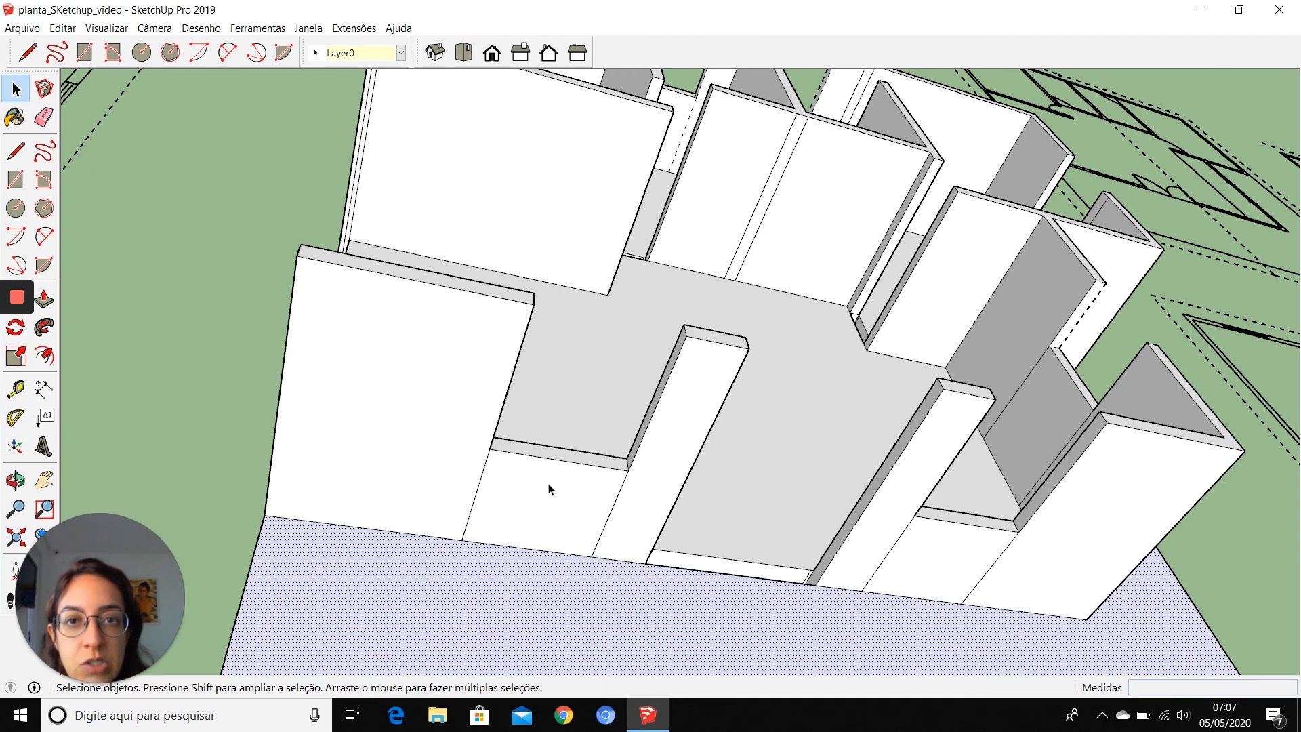
{"action": "left_click", "coordinate": [472, 510]}
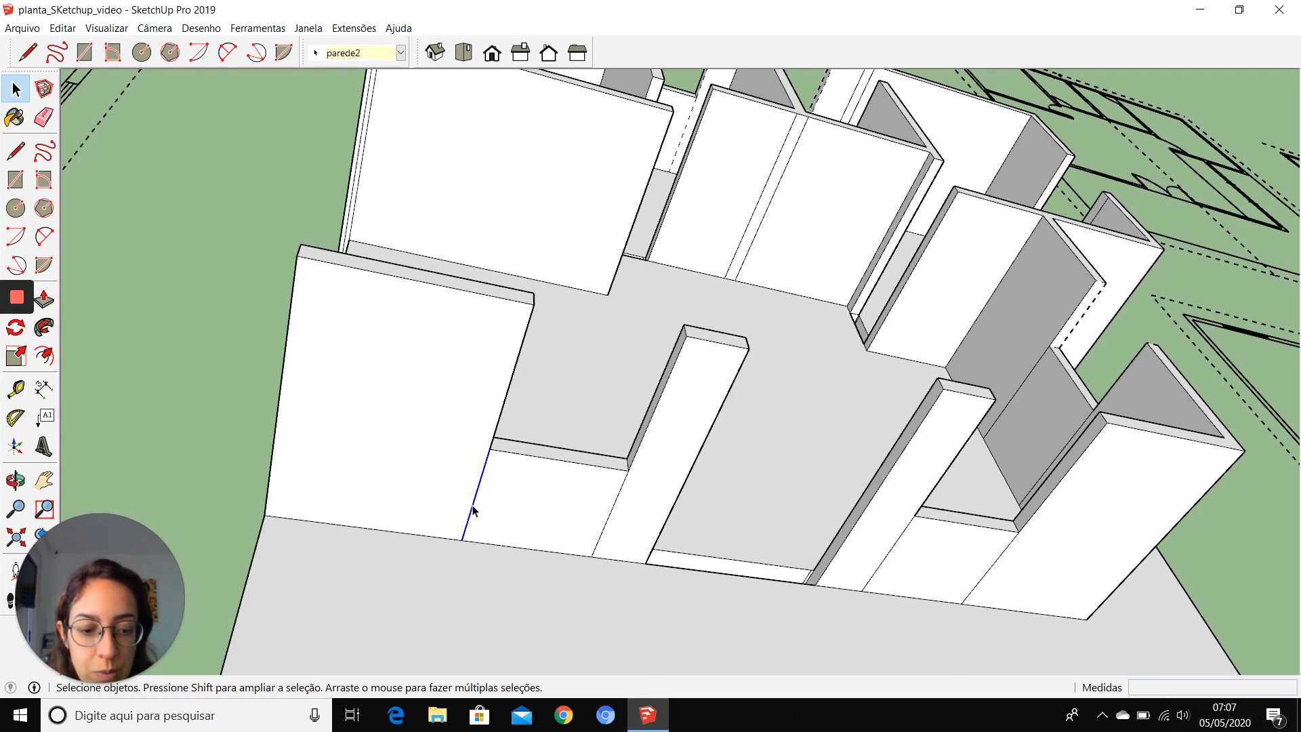
{"action": "key", "text": "Delete"}
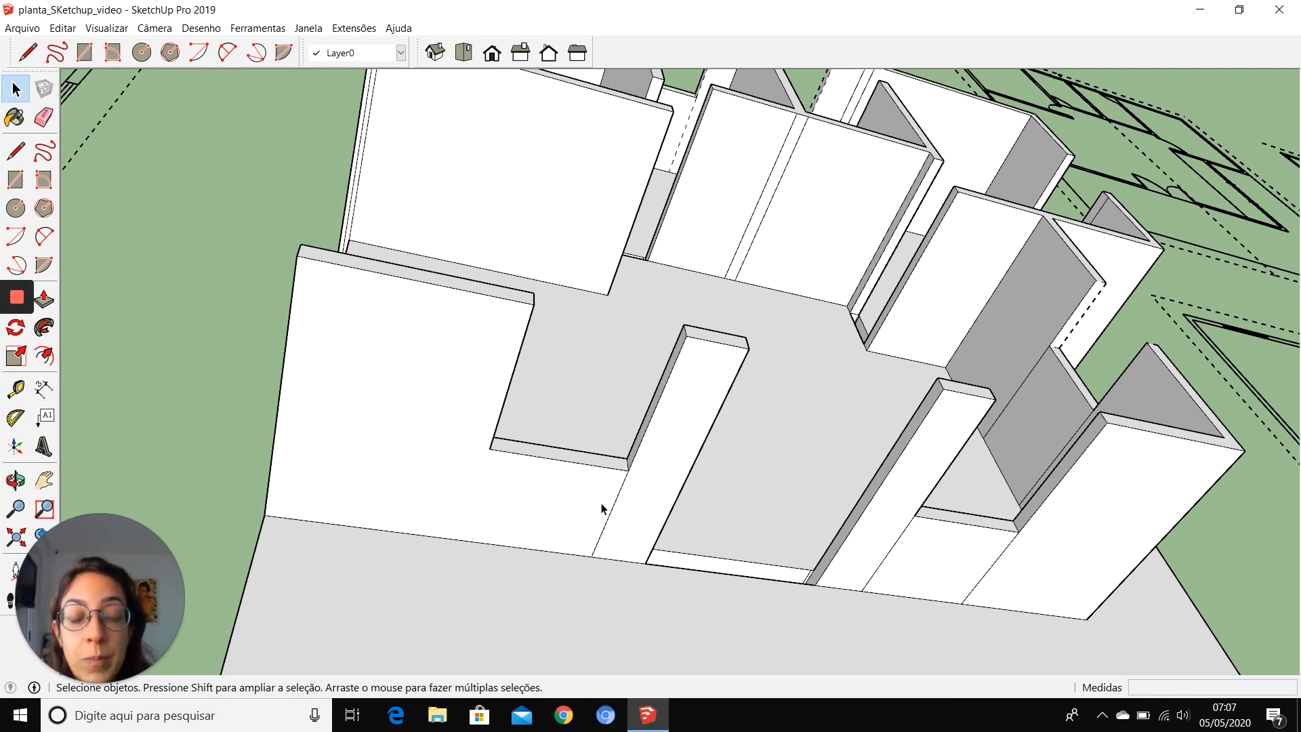
- Try deleting the merged outer wall face around the first window opening, and undo the deletion
{"action": "left_click", "coordinate": [561, 509]}
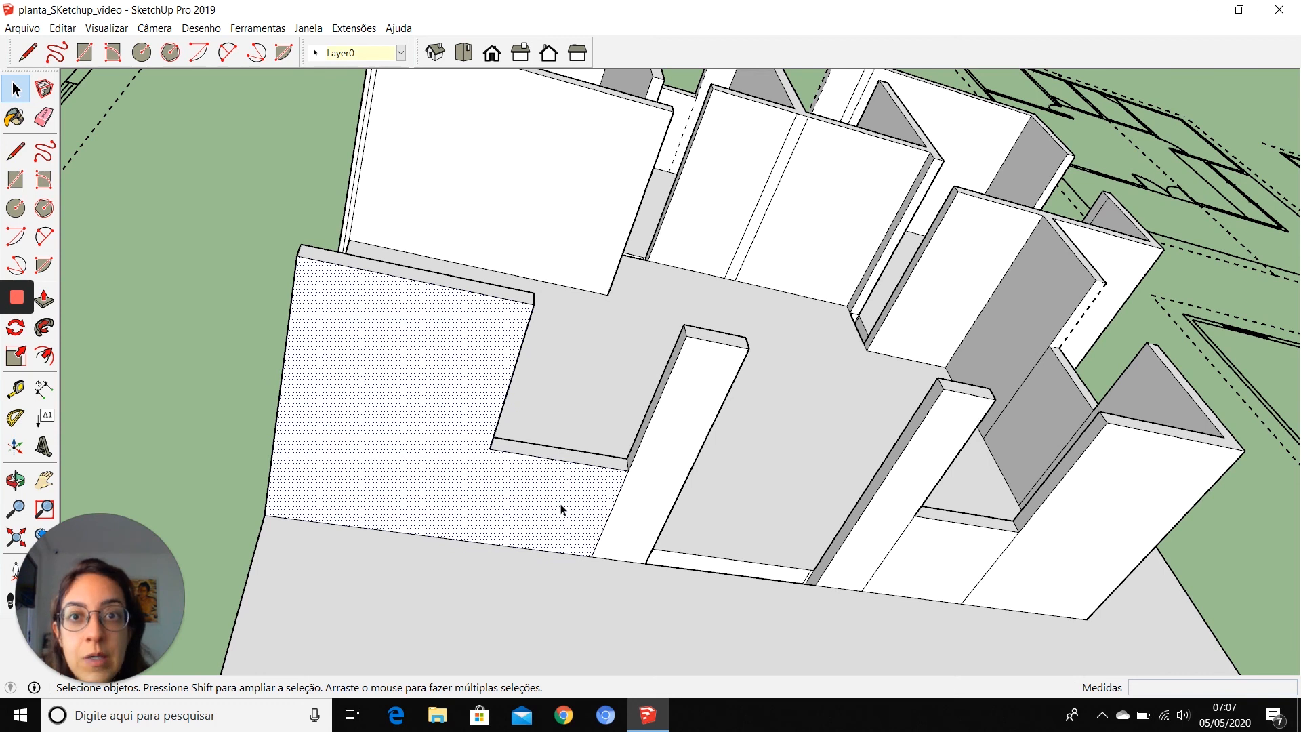
{"action": "key", "text": "Delete"}
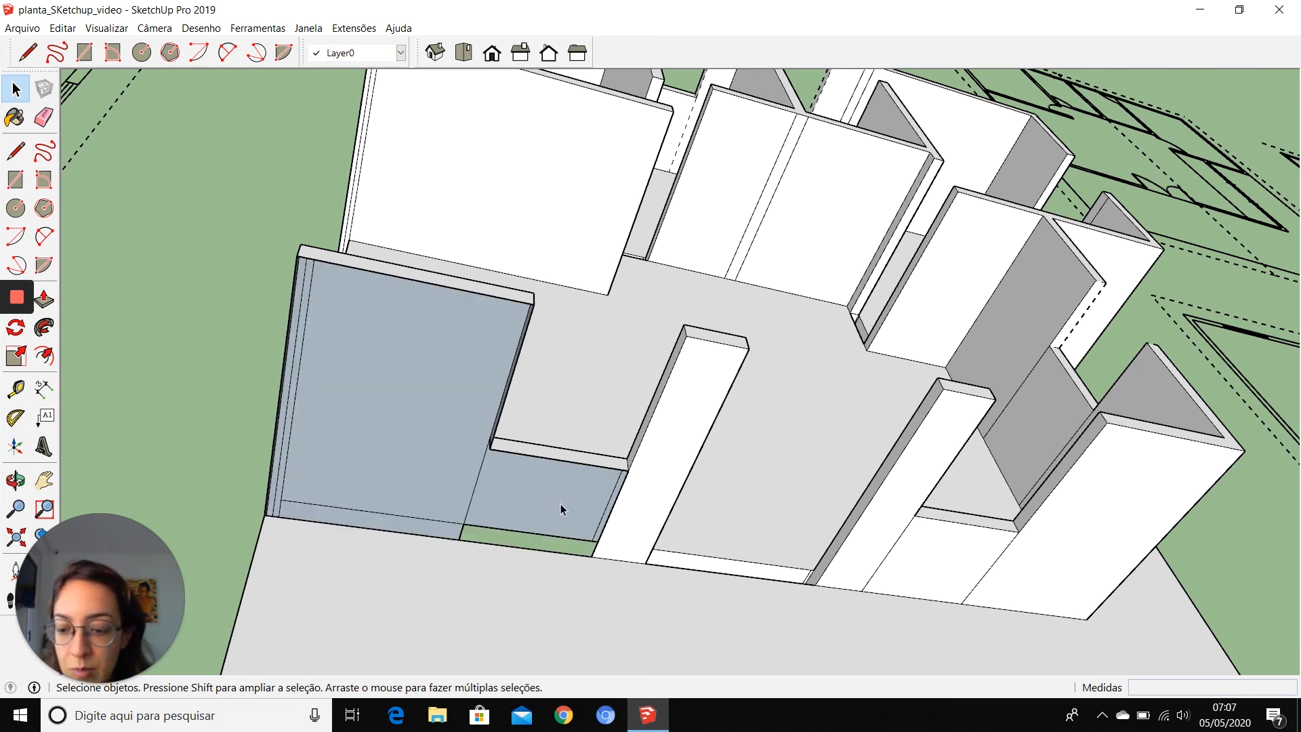
{"action": "key", "text": "ctrl+z"}
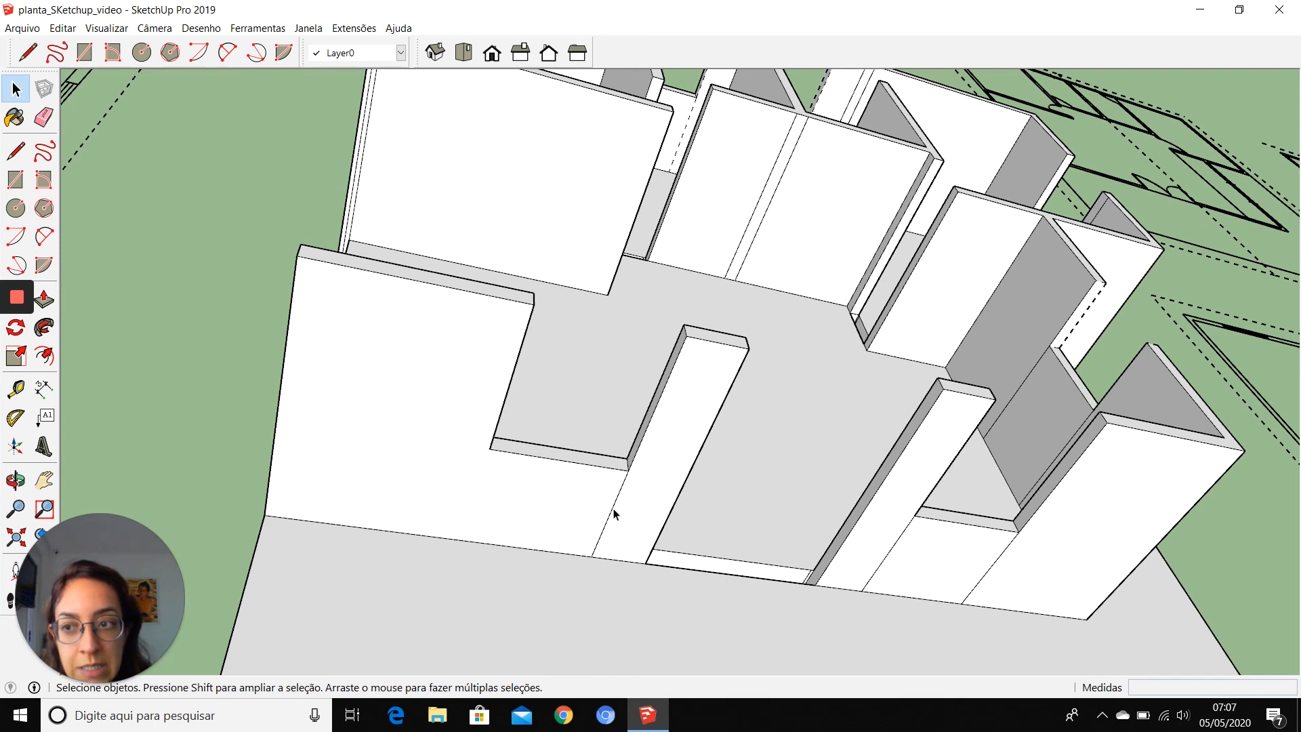
- Erase the dividing line on the other side of the first window sill and the nearer dividing line beside the second window sill
{"action": "left_click", "coordinate": [43, 118]}
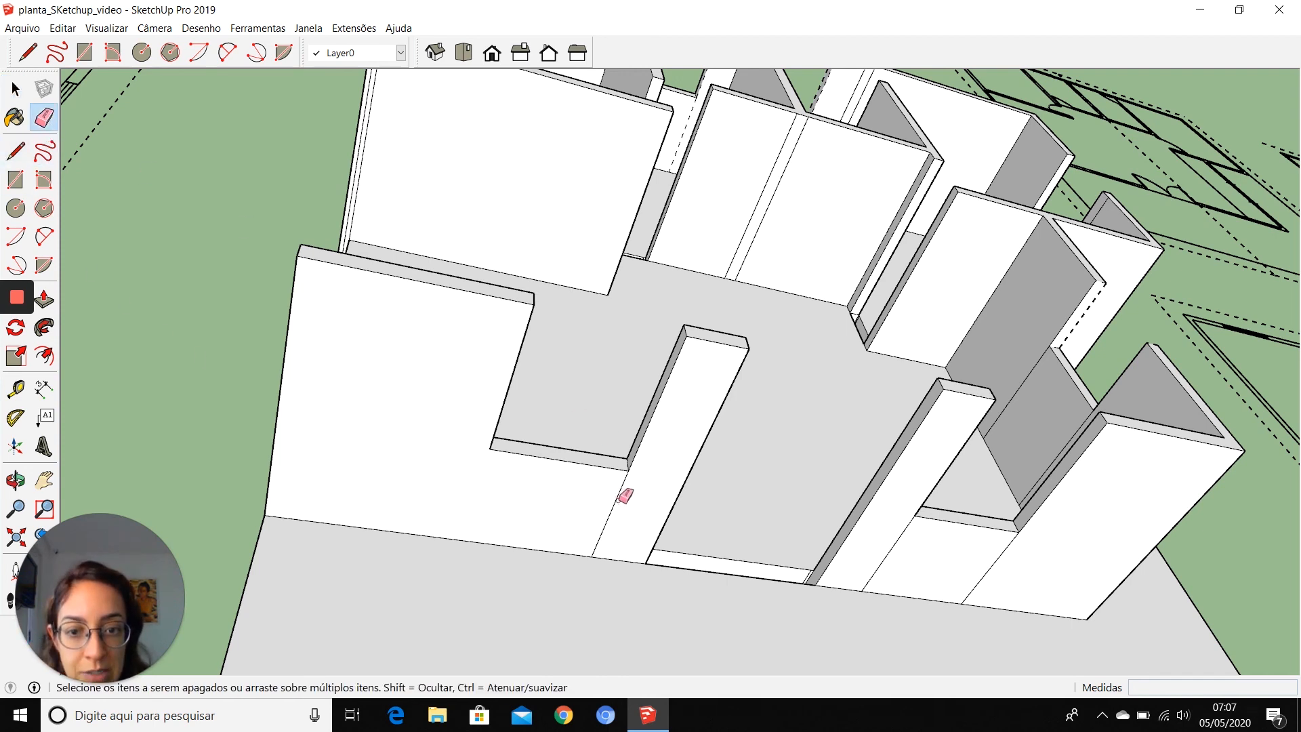
{"action": "left_click", "coordinate": [617, 501]}
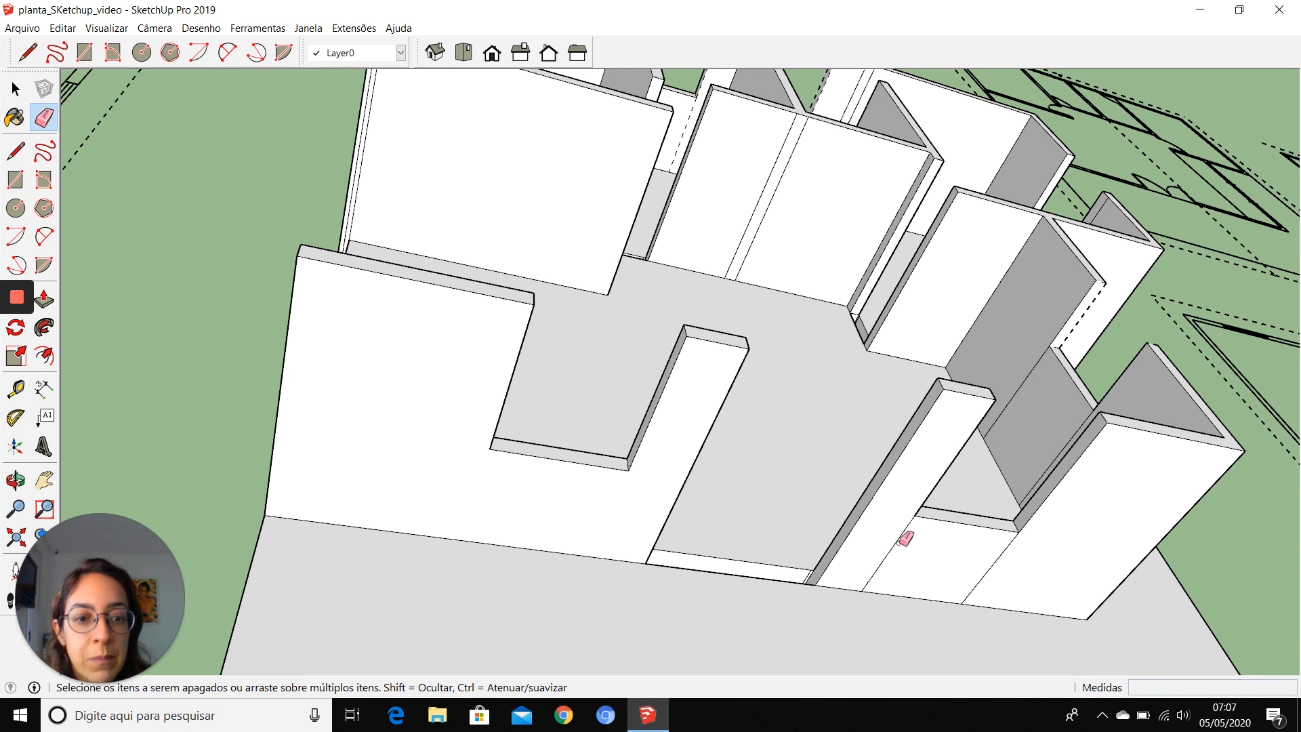
{"action": "left_click", "coordinate": [898, 542]}
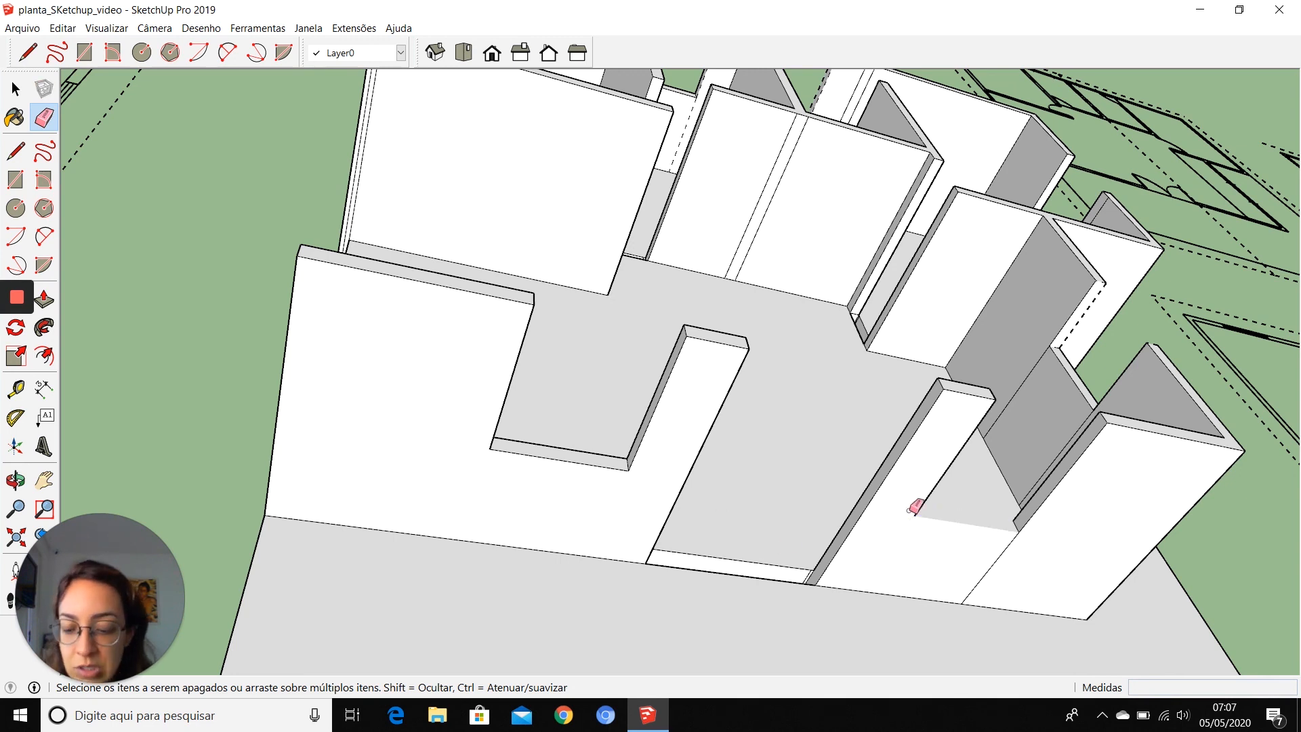
{"action": "key", "text": "space"}
{"action": "mouse_move", "coordinate": [912, 512]}
{"action": "middle_mouse_down", "text": "shift"}
{"action": "mouse_move", "coordinate": [941, 458]}
{"action": "mouse_move", "coordinate": [858, 567]}
{"action": "middle_mouse_up", "text": "shift"}
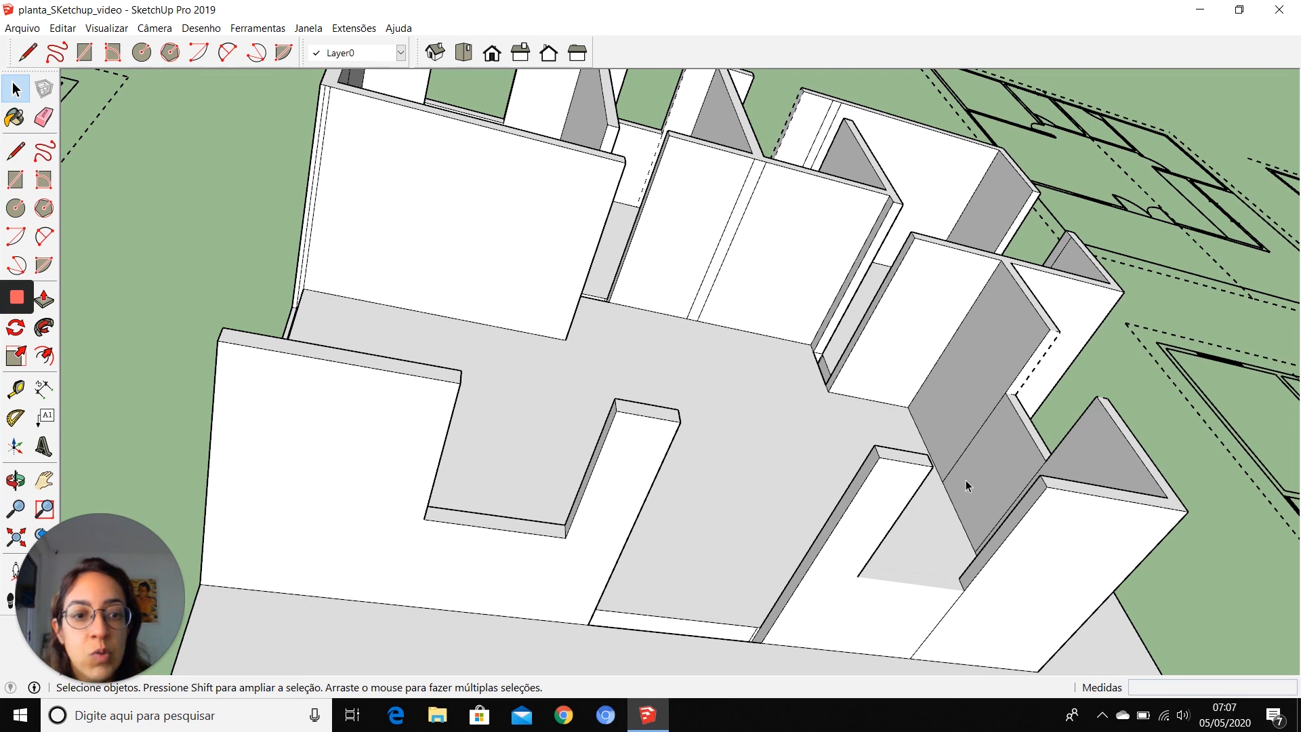
{"action": "mouse_move", "coordinate": [20, 342]}
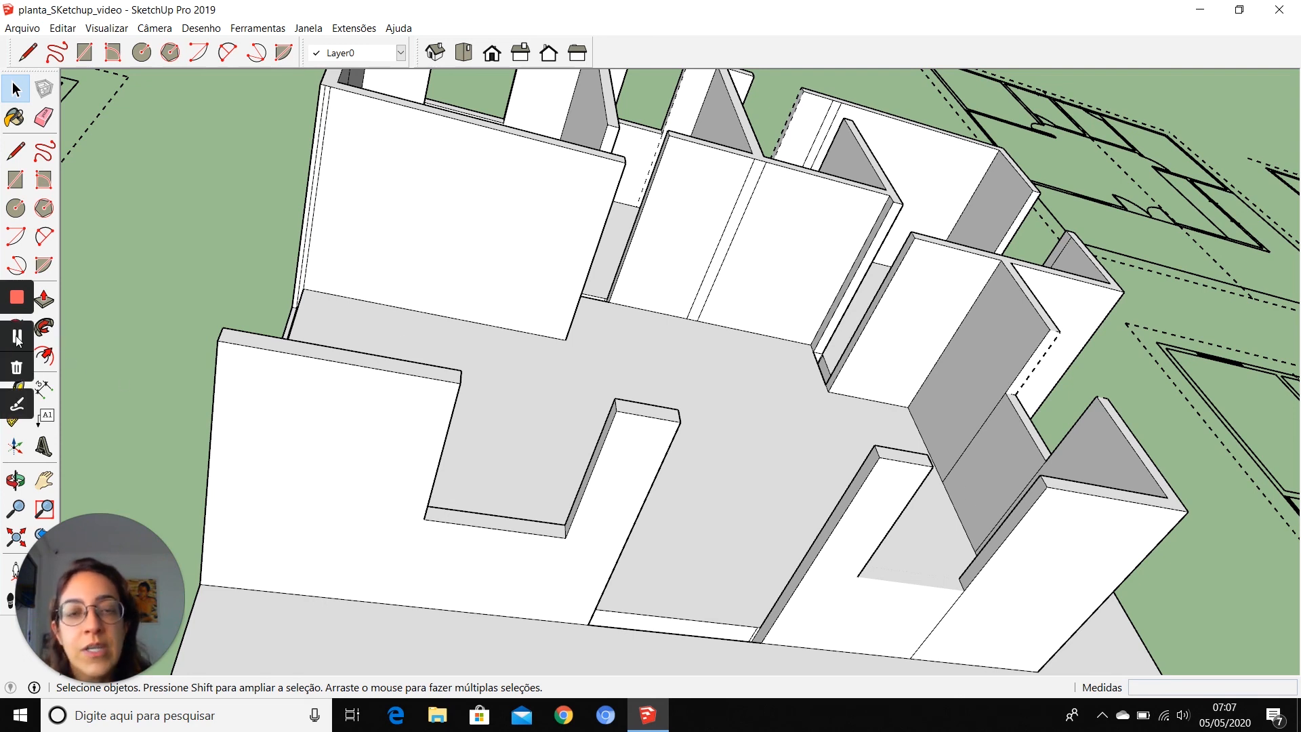